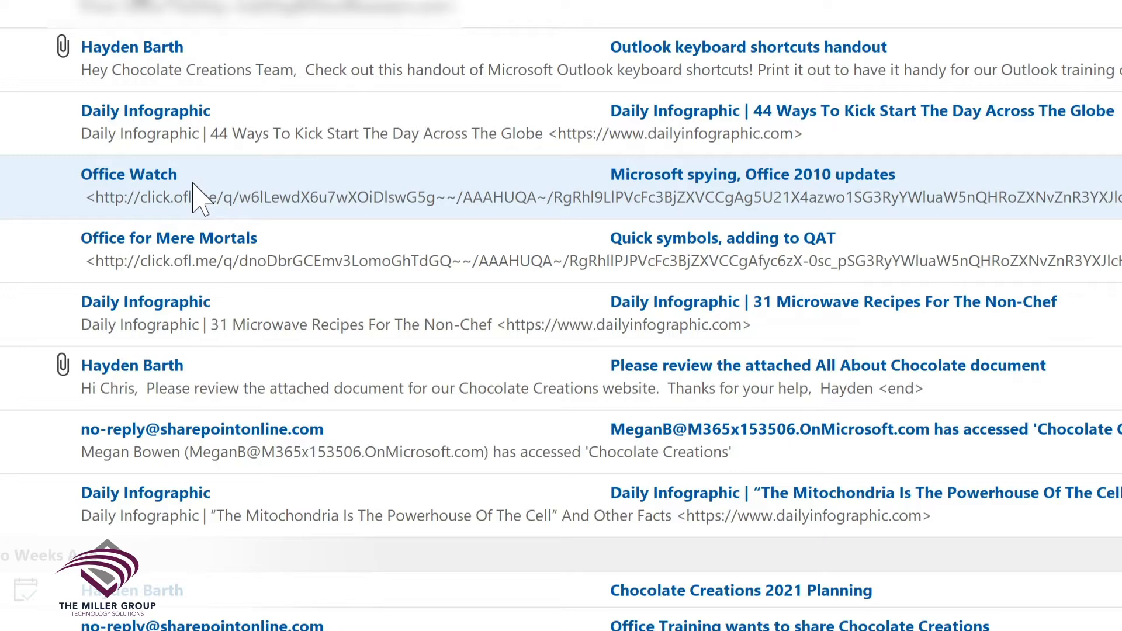
Start a new rule from the "Microsoft spying, Office 2010 updates" message with the condition that mail comes from Office Watch
{"action": "right_click", "coordinate": [202, 181]}
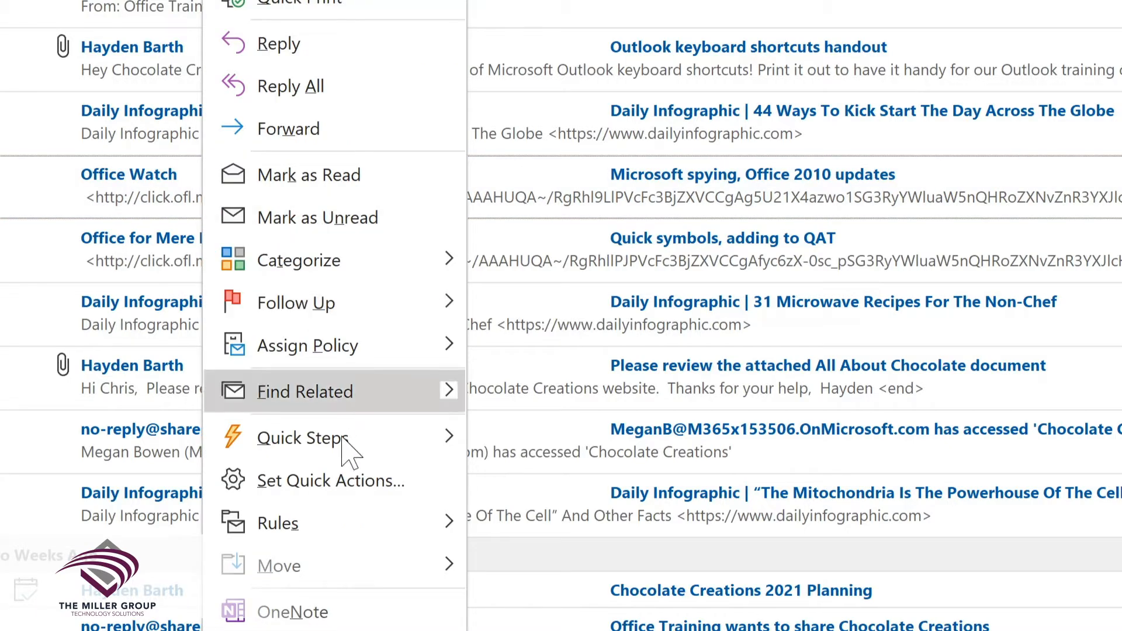
{"action": "mouse_move", "coordinate": [352, 529]}
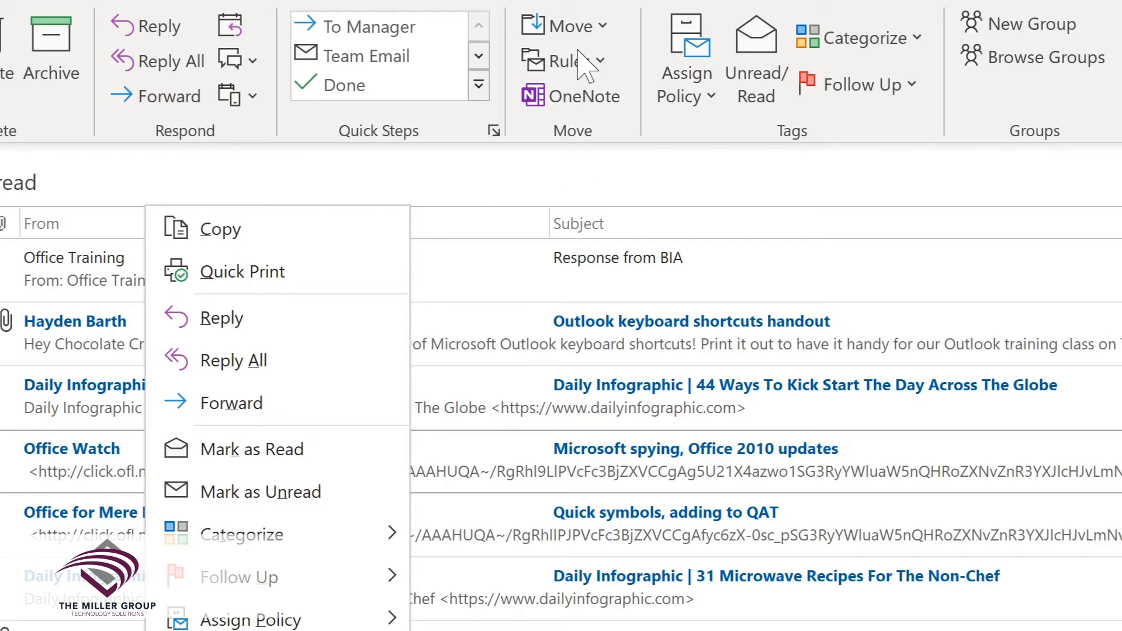
{"action": "left_click", "coordinate": [596, 63]}
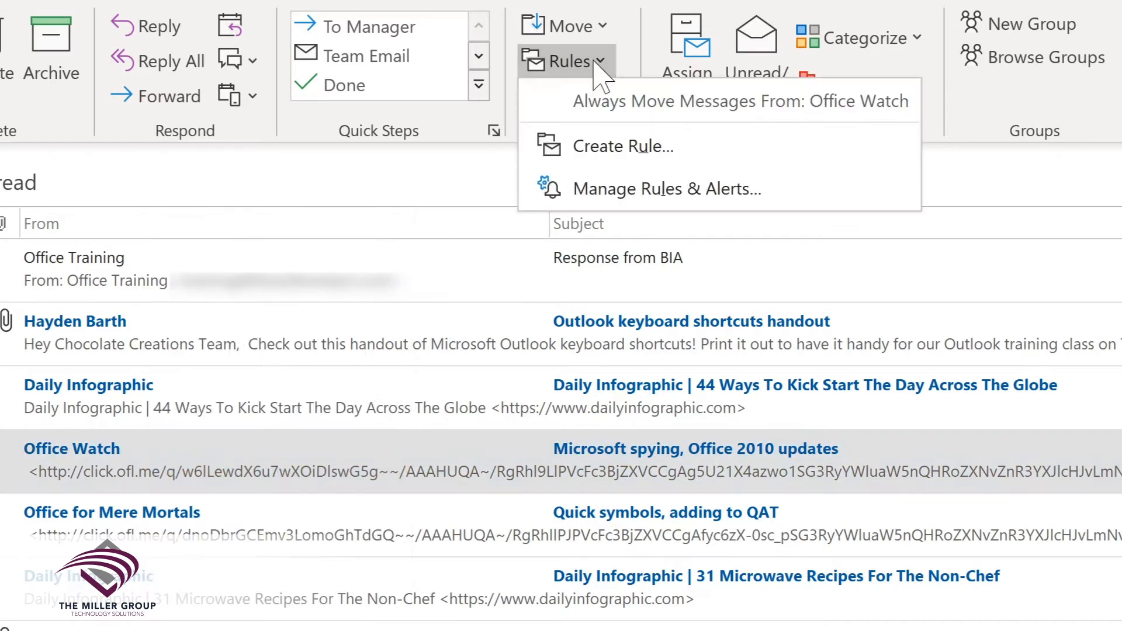
{"action": "left_click", "coordinate": [585, 130]}
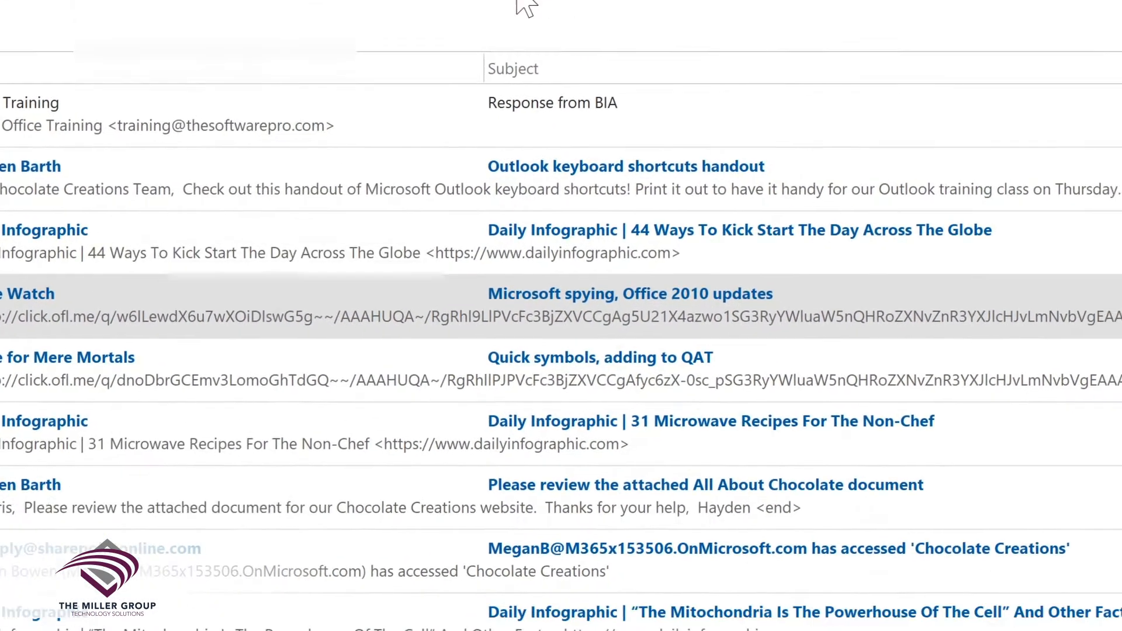
{"action": "left_click", "coordinate": [278, 191]}
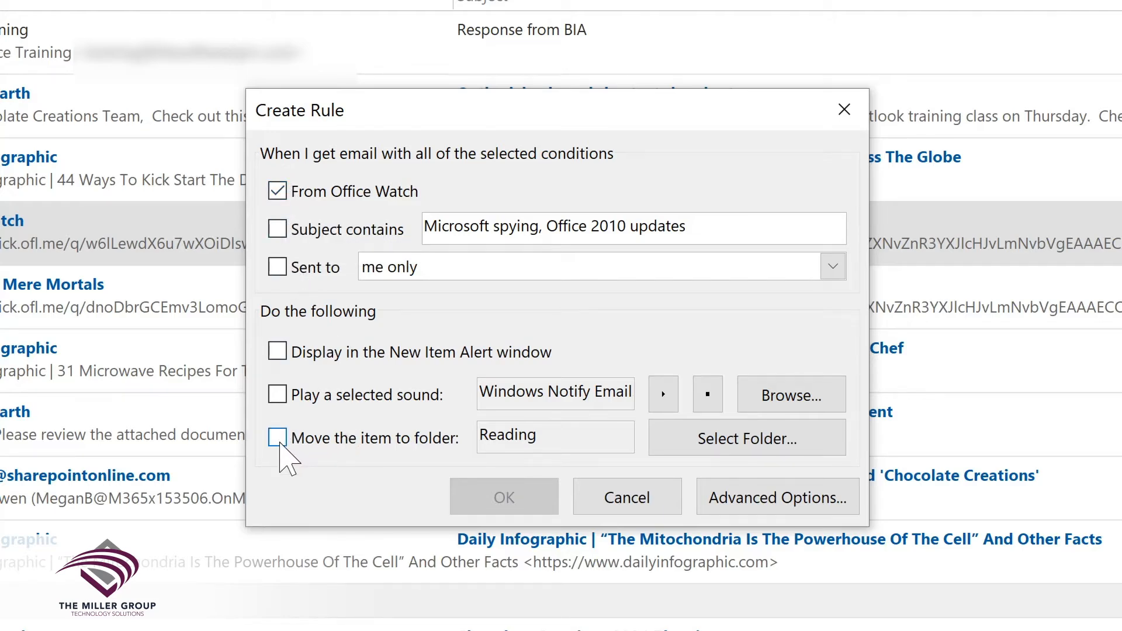
Set the rule to move matching items to the Tech Newsletters folder
{"action": "left_click", "coordinate": [279, 442]}
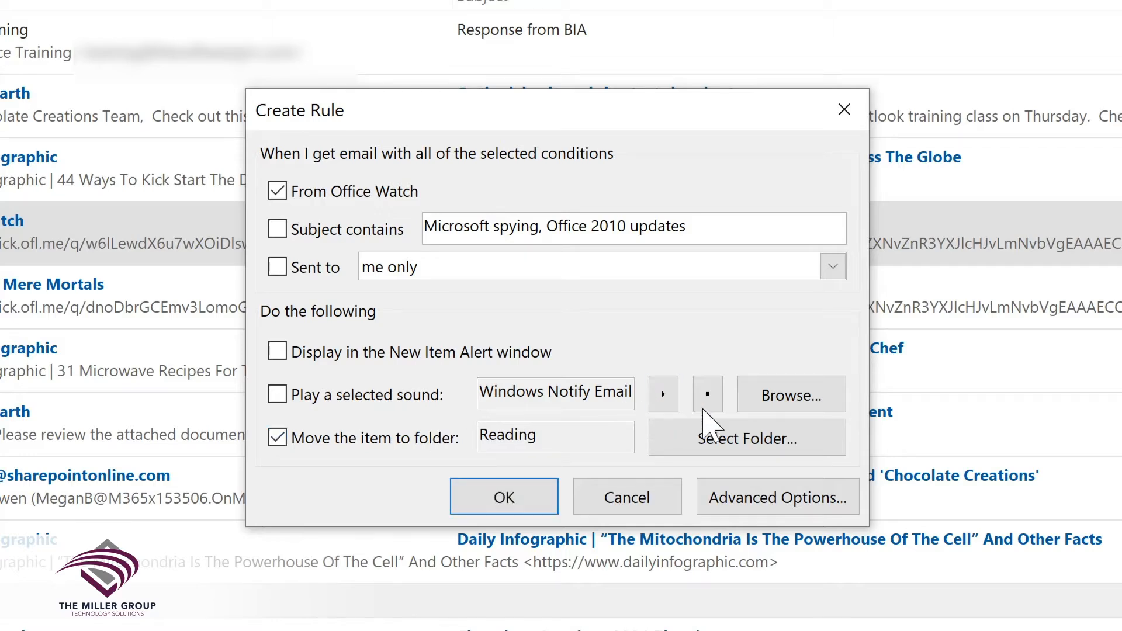
{"action": "left_click", "coordinate": [725, 447]}
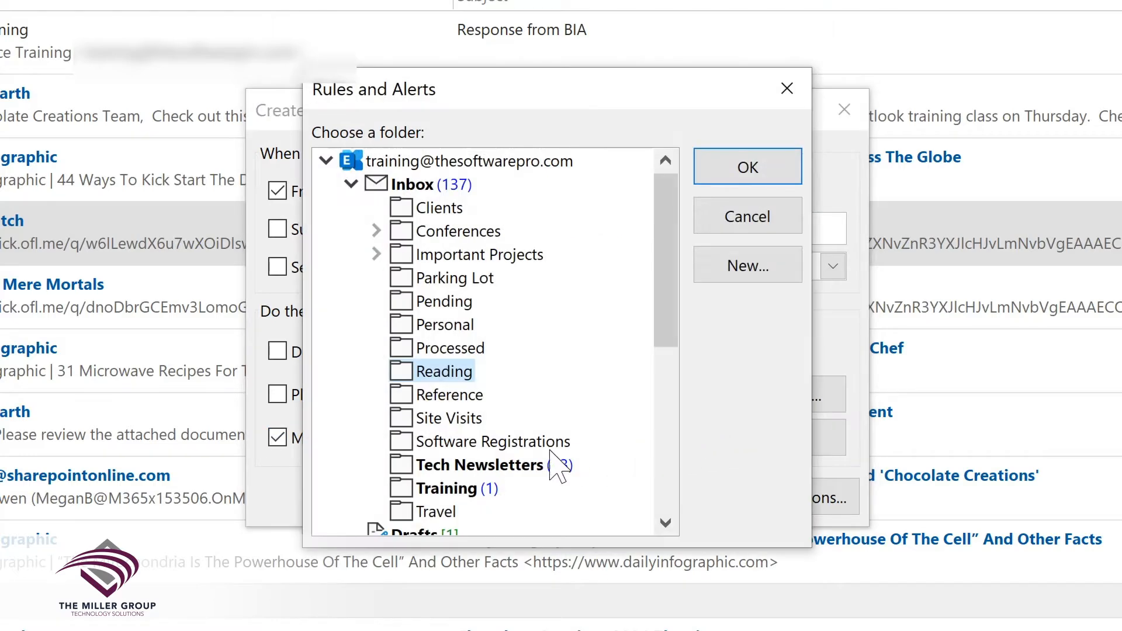
{"action": "left_click", "coordinate": [445, 465]}
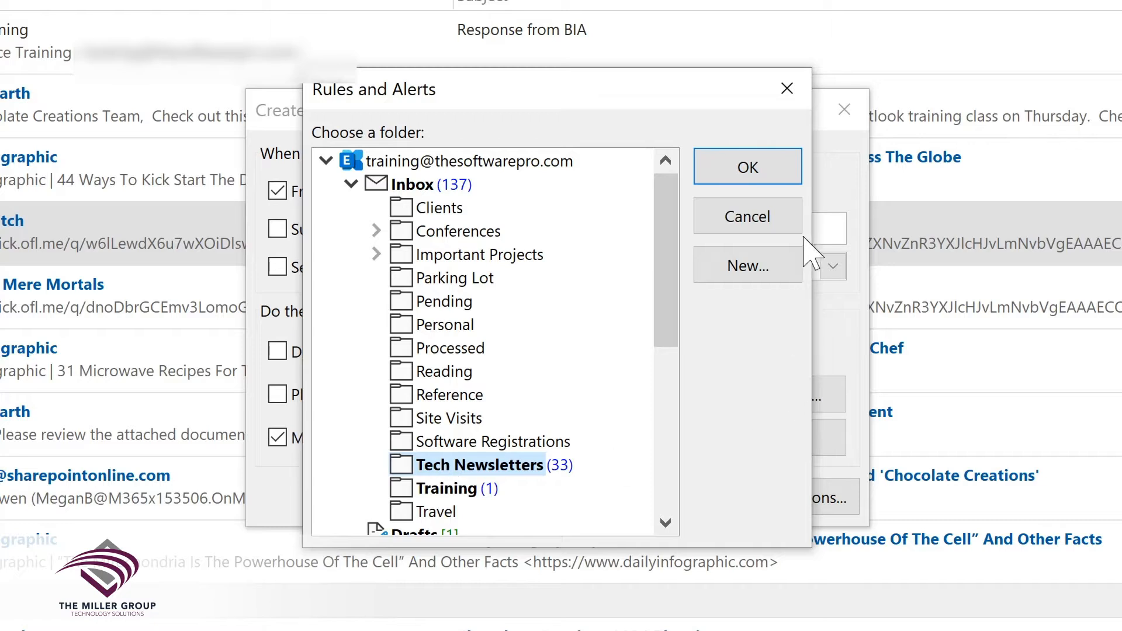
{"action": "left_click", "coordinate": [777, 167]}
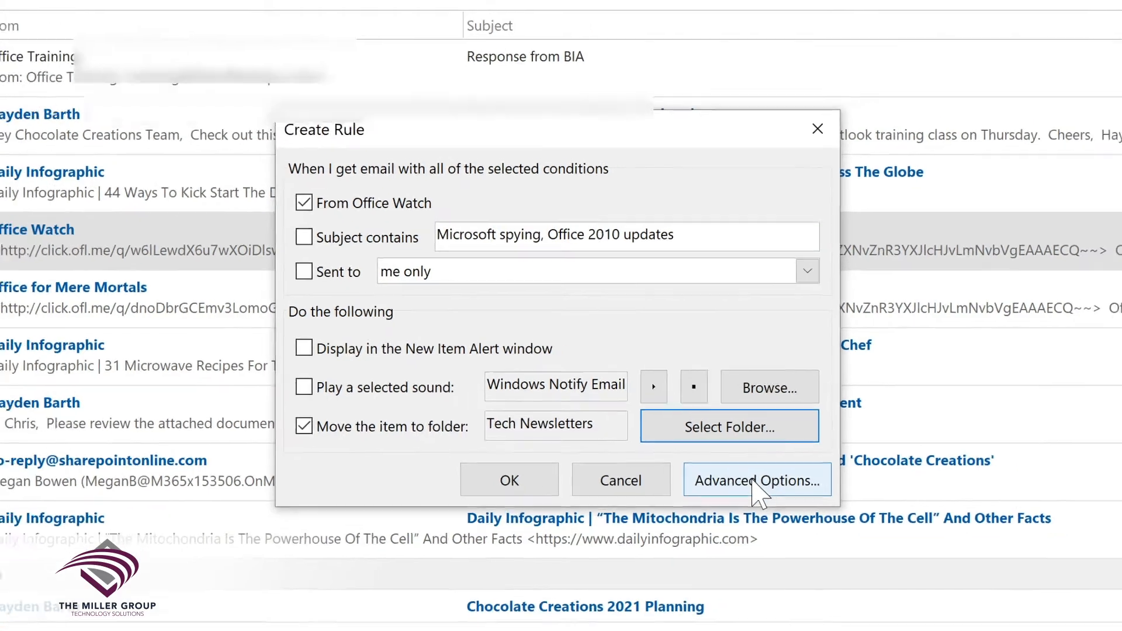
Go through the rule's advanced conditions, actions and exceptions, enable running it on messages already in the Inbox, and finish the rule
{"action": "left_click", "coordinate": [780, 498]}
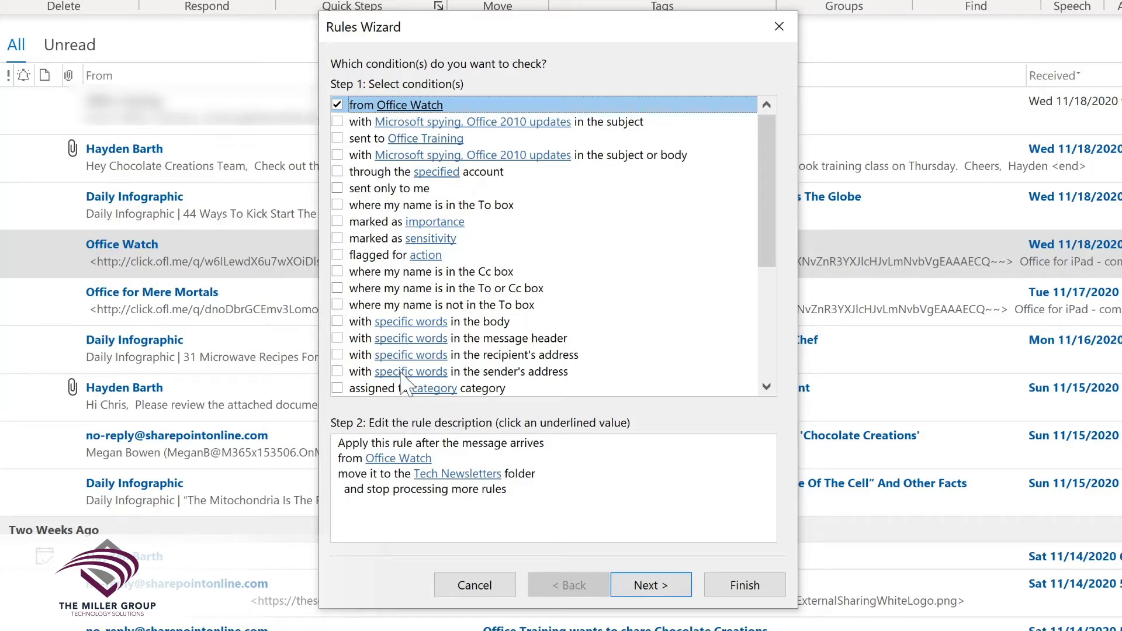
{"action": "left_click", "coordinate": [650, 585]}
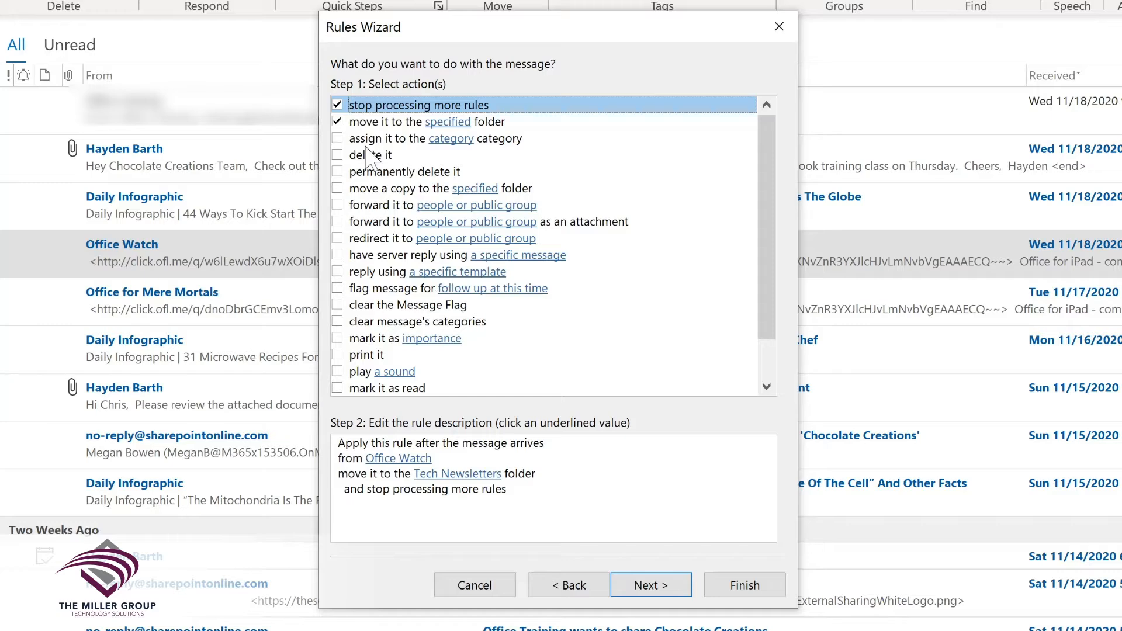
{"action": "left_click", "coordinate": [646, 587]}
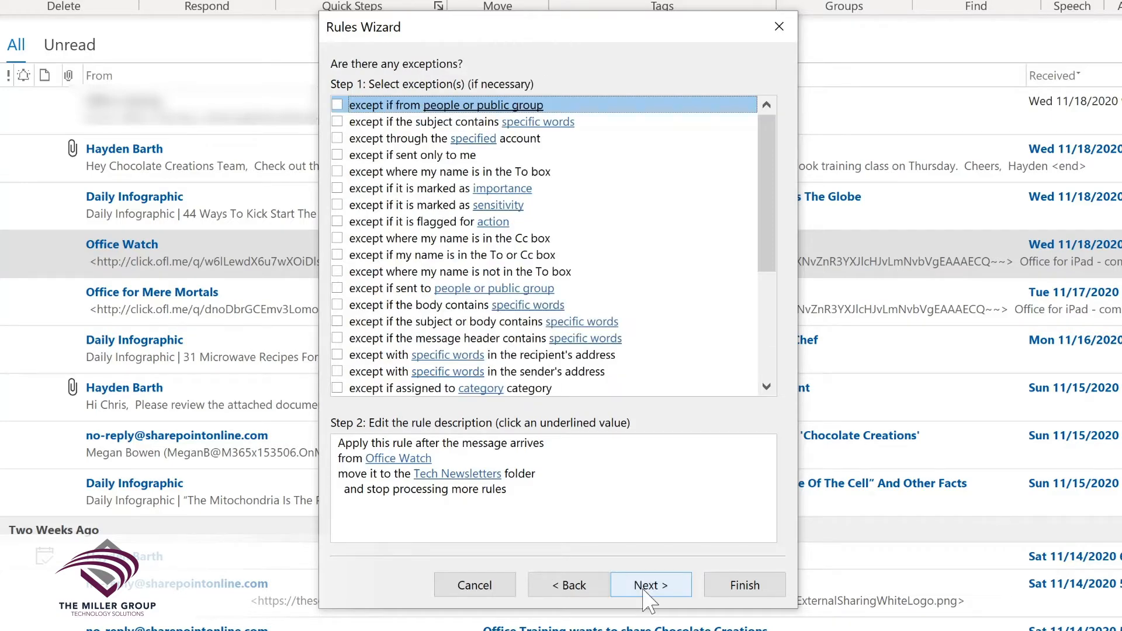
{"action": "left_click", "coordinate": [647, 587]}
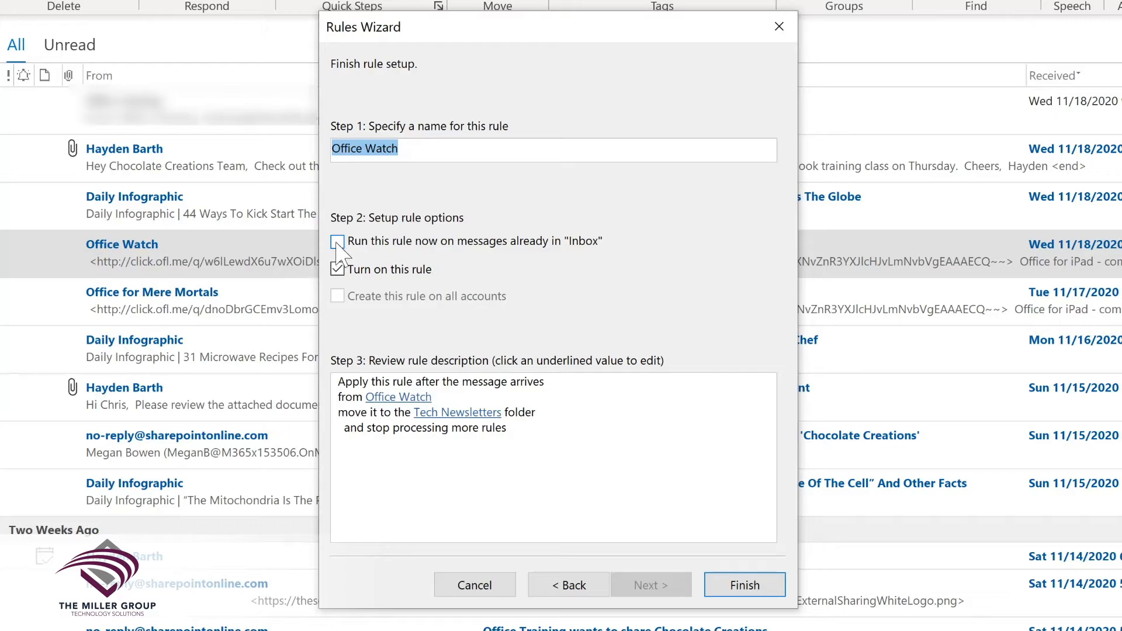
{"action": "left_click", "coordinate": [337, 243]}
{"action": "left_click", "coordinate": [735, 587]}
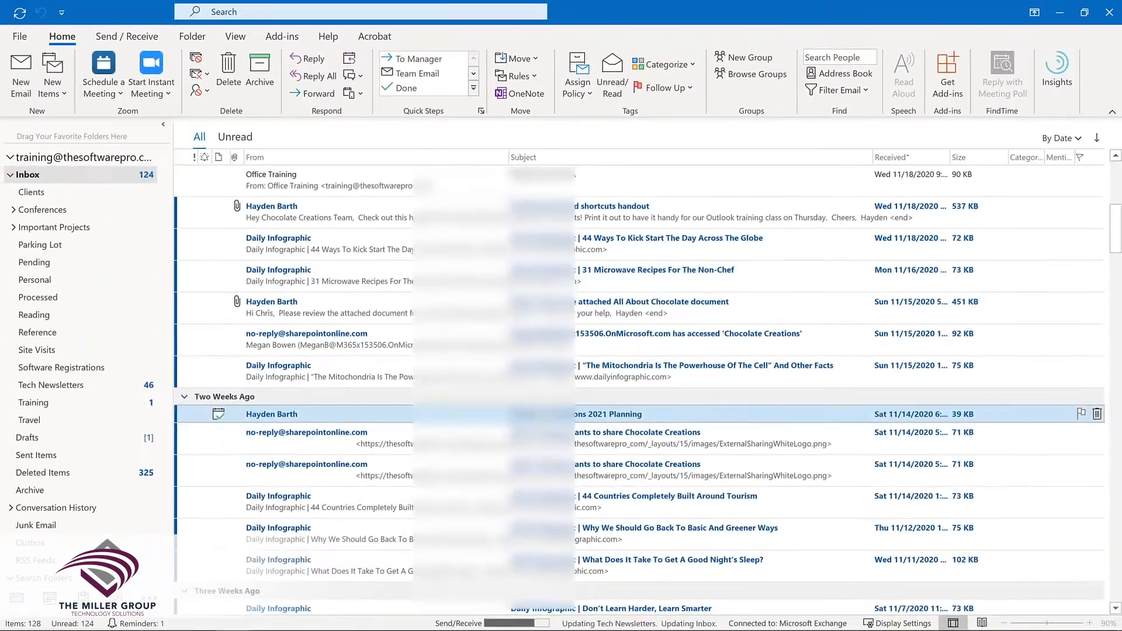
Check the Tech Newsletters folder for the moved messages and open the management dialog for rules and alerts
{"action": "left_click", "coordinate": [83, 387]}
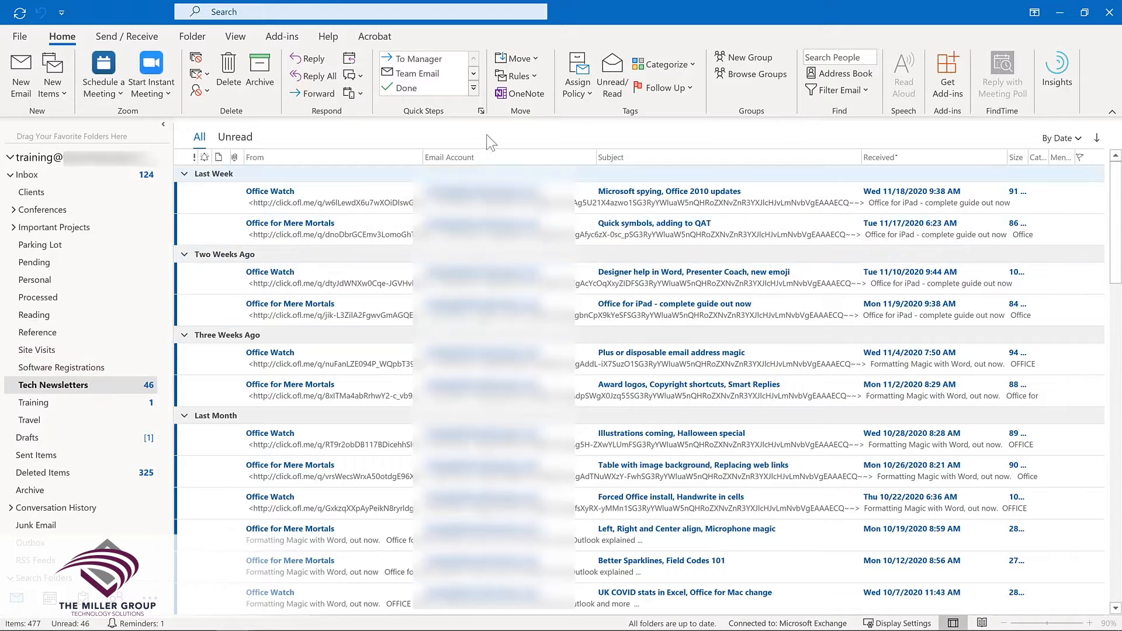
{"action": "left_click", "coordinate": [533, 85]}
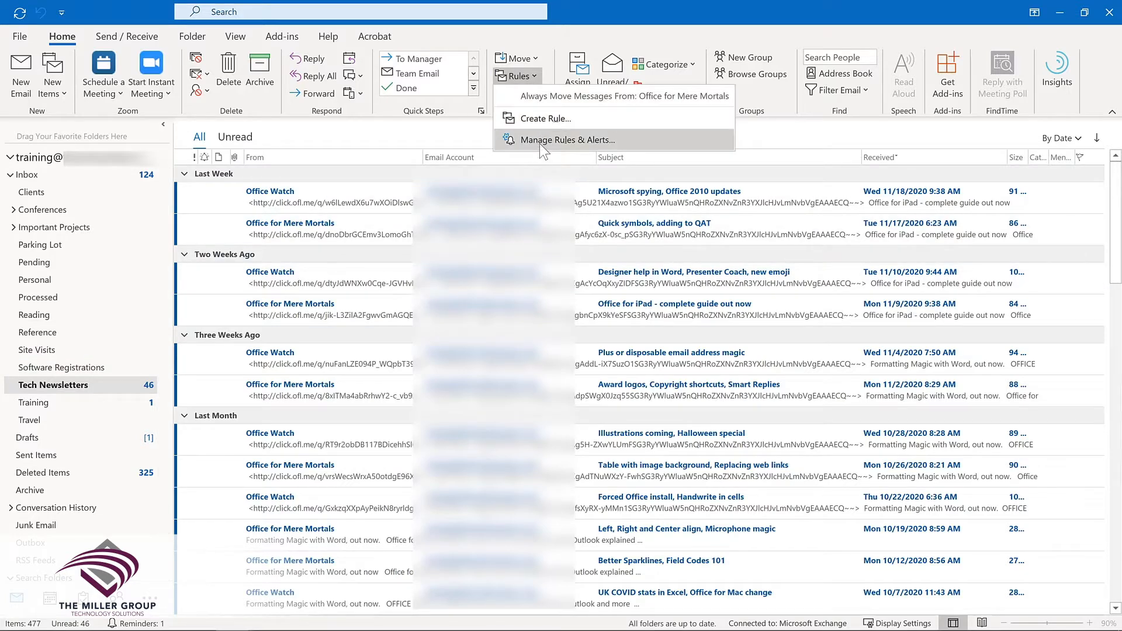
{"action": "left_click", "coordinate": [538, 139]}
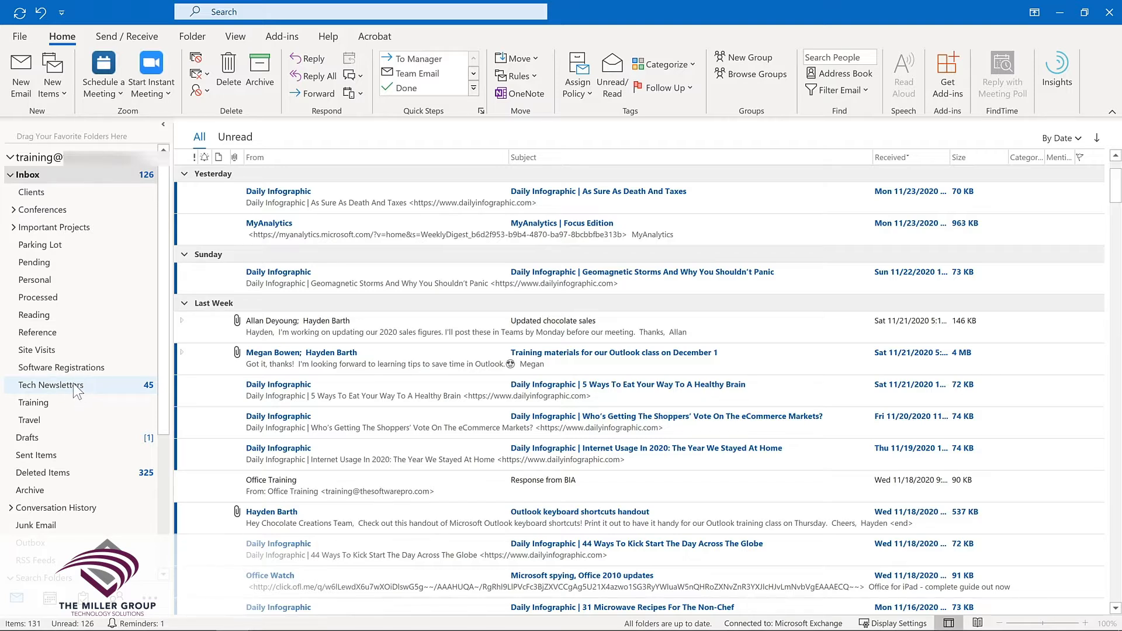
Add the Tech Newsletters and Training folders to Favorites
{"action": "left_click_drag", "start_coordinate": [75, 384], "coordinate": [78, 139]}
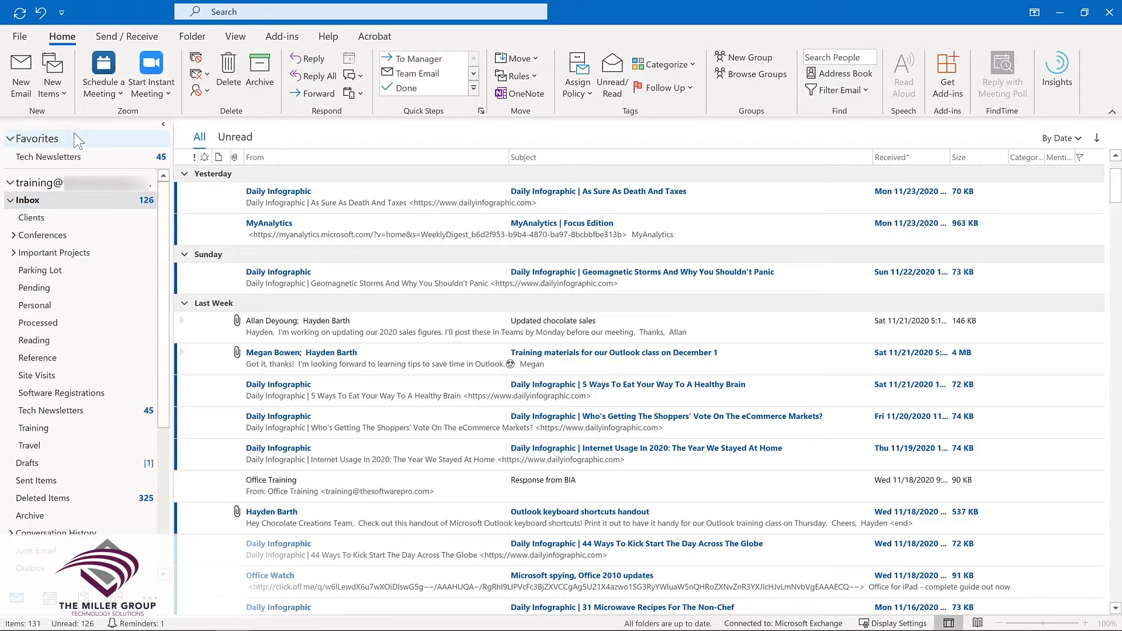
{"action": "right_click", "coordinate": [58, 429]}
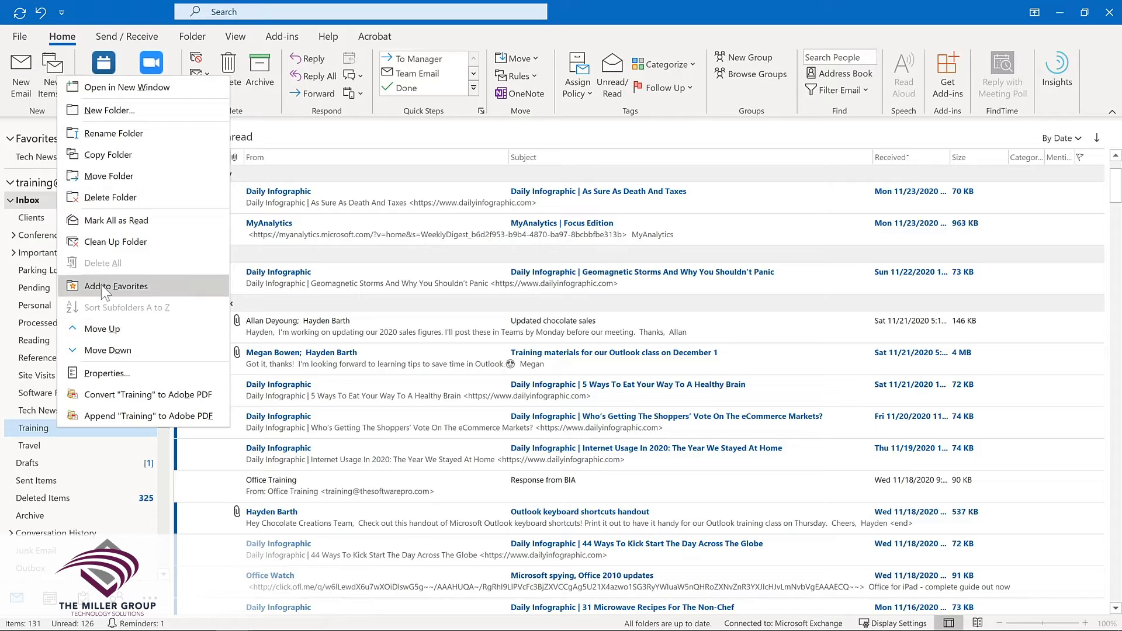
{"action": "left_click", "coordinate": [101, 285]}
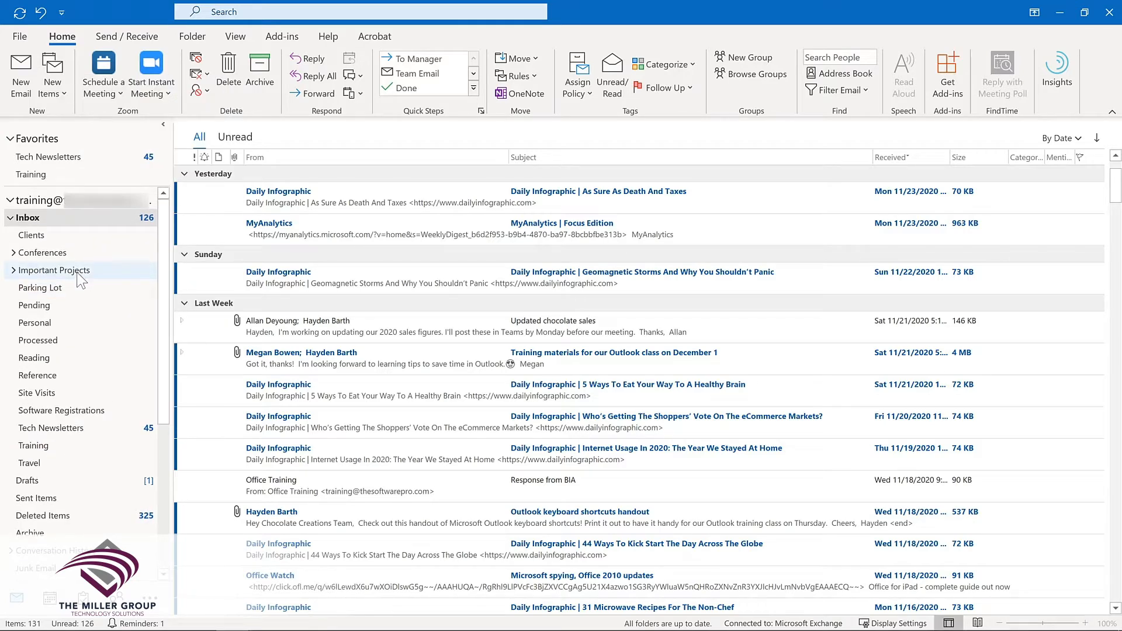
Add the Important Projects folder to Favorites
{"action": "left_click", "coordinate": [82, 272]}
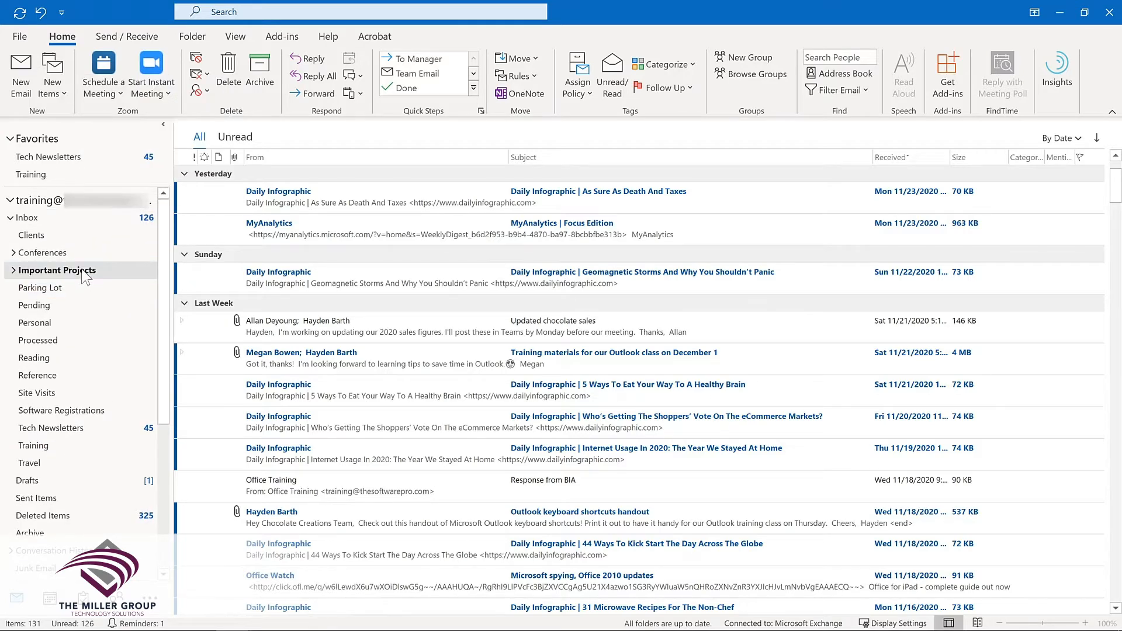
{"action": "left_click", "coordinate": [194, 37]}
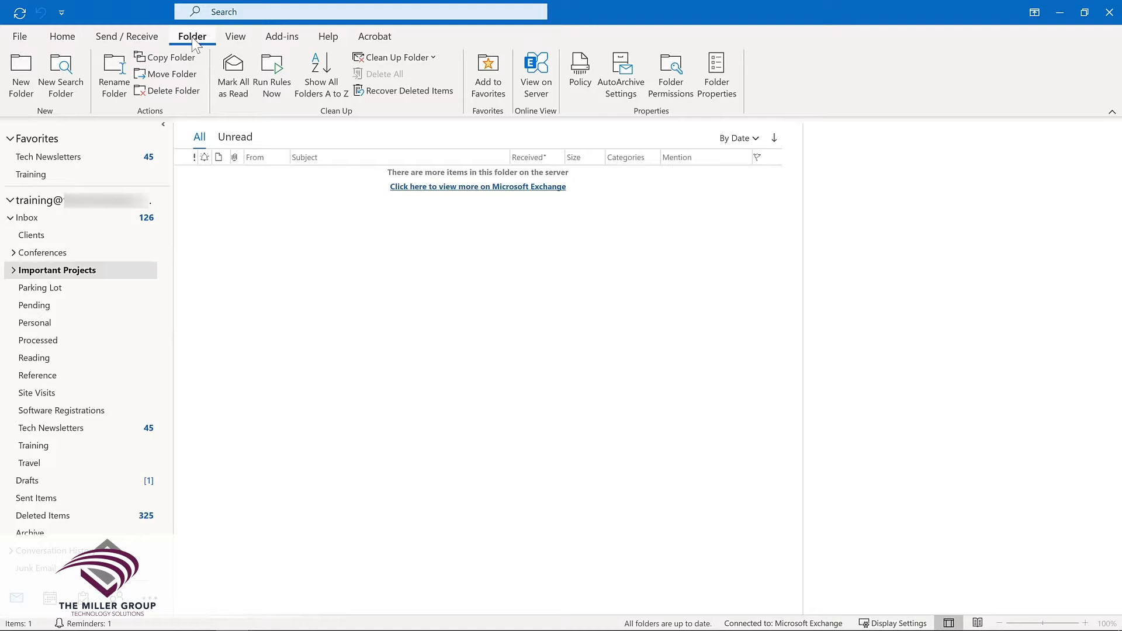
{"action": "left_click", "coordinate": [480, 80]}
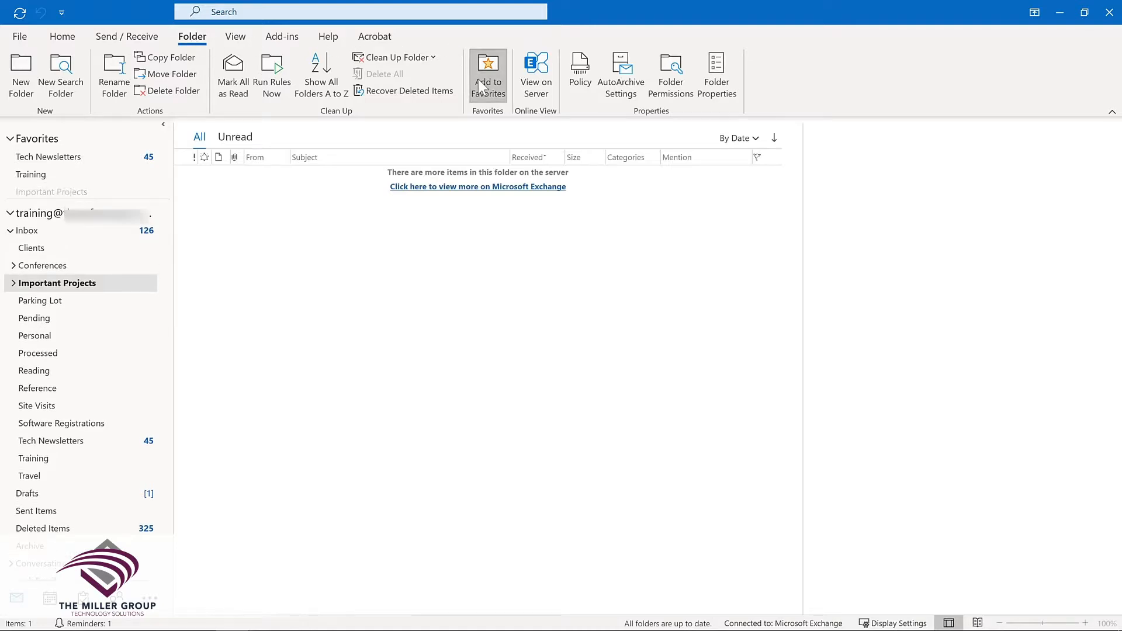
Move Tech Newsletters to the end of Favorites and remove Important Projects from Favorites
{"action": "left_click", "coordinate": [50, 158]}
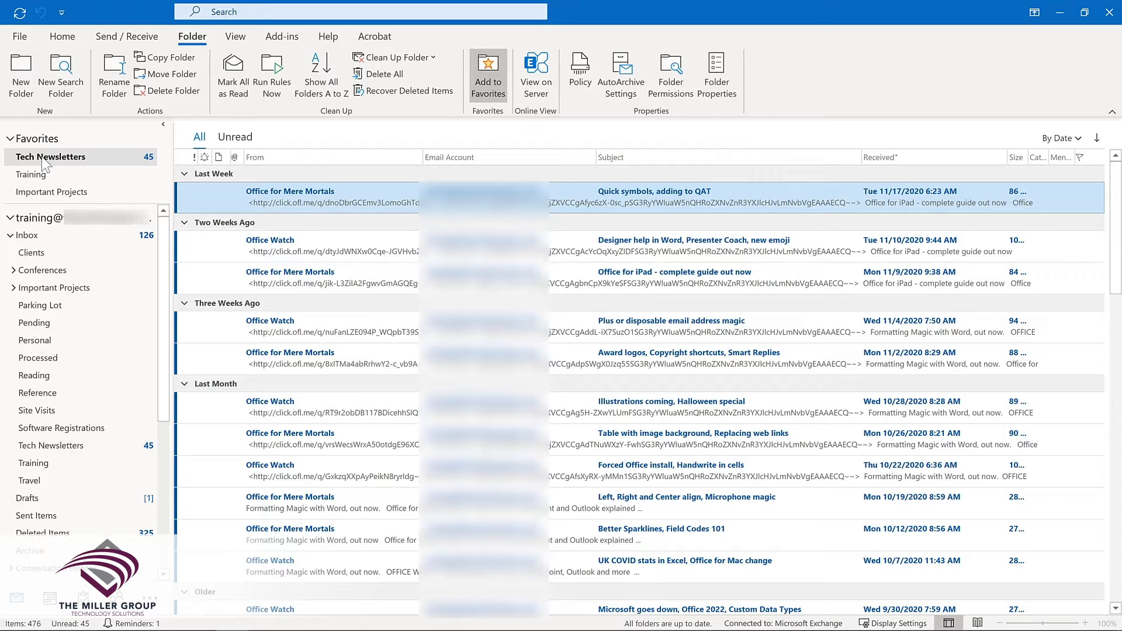
{"action": "left_click_drag", "start_coordinate": [44, 166], "coordinate": [46, 197]}
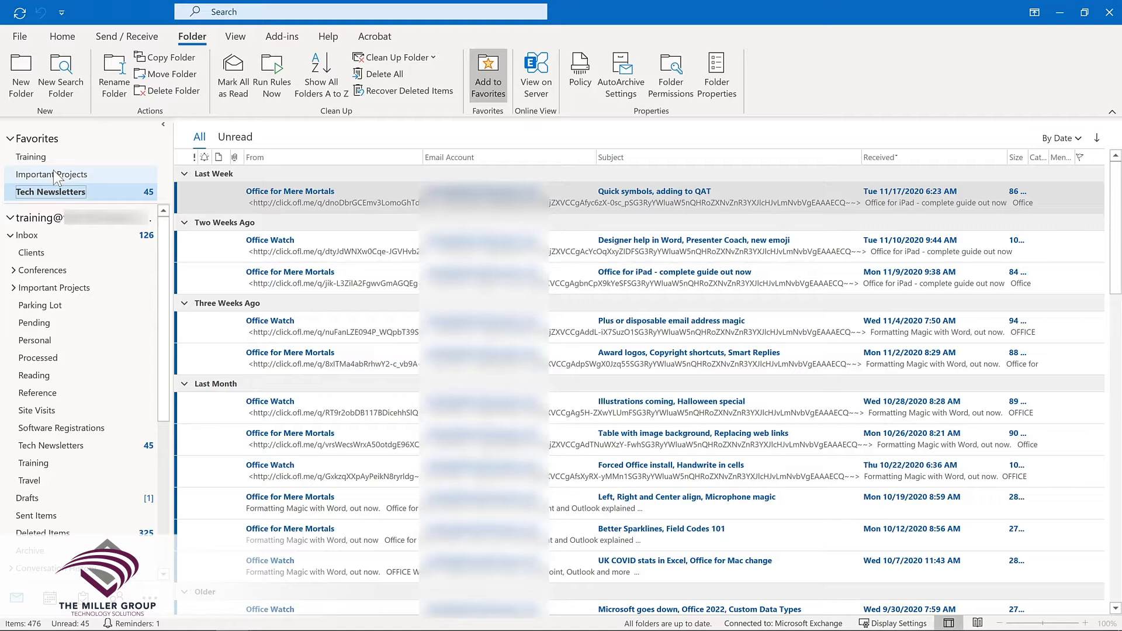
{"action": "right_click", "coordinate": [55, 175]}
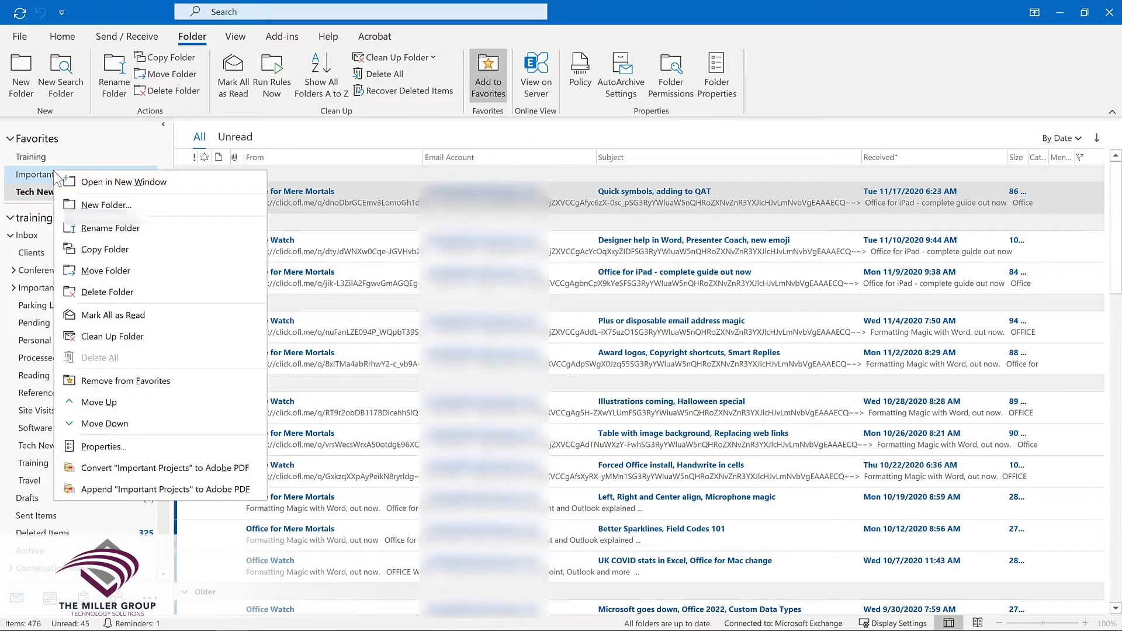
{"action": "left_click", "coordinate": [114, 377]}
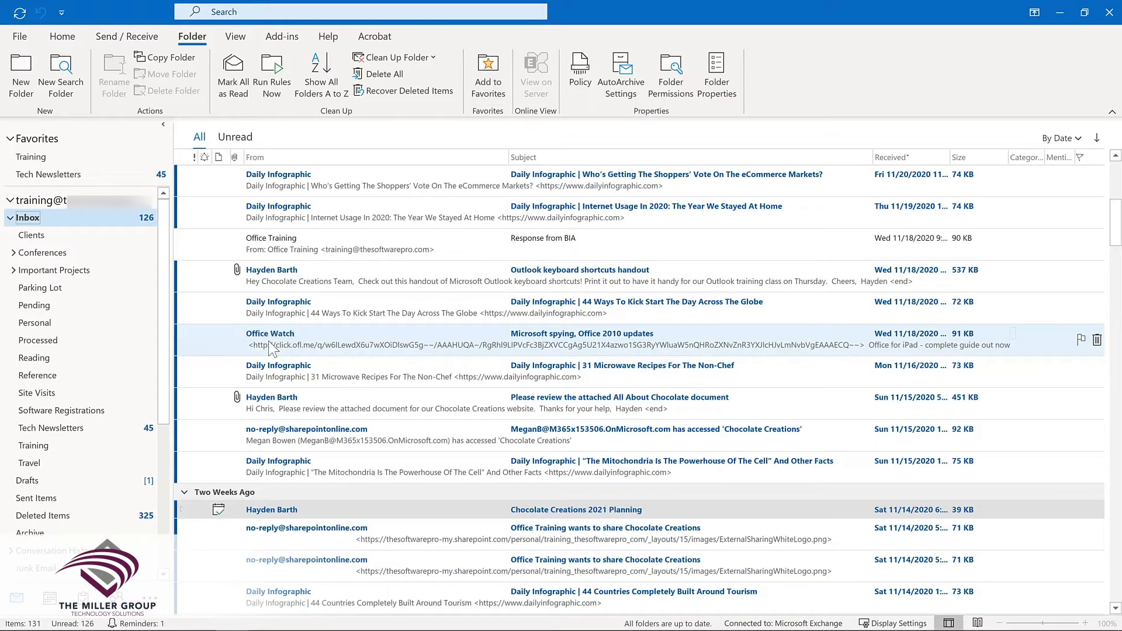
Move the Office Watch message "Microsoft spying, Office 2010 updates" from the Inbox into the favorite Tech Newsletters folder
{"action": "left_click_drag", "start_coordinate": [271, 349], "coordinate": [92, 177]}
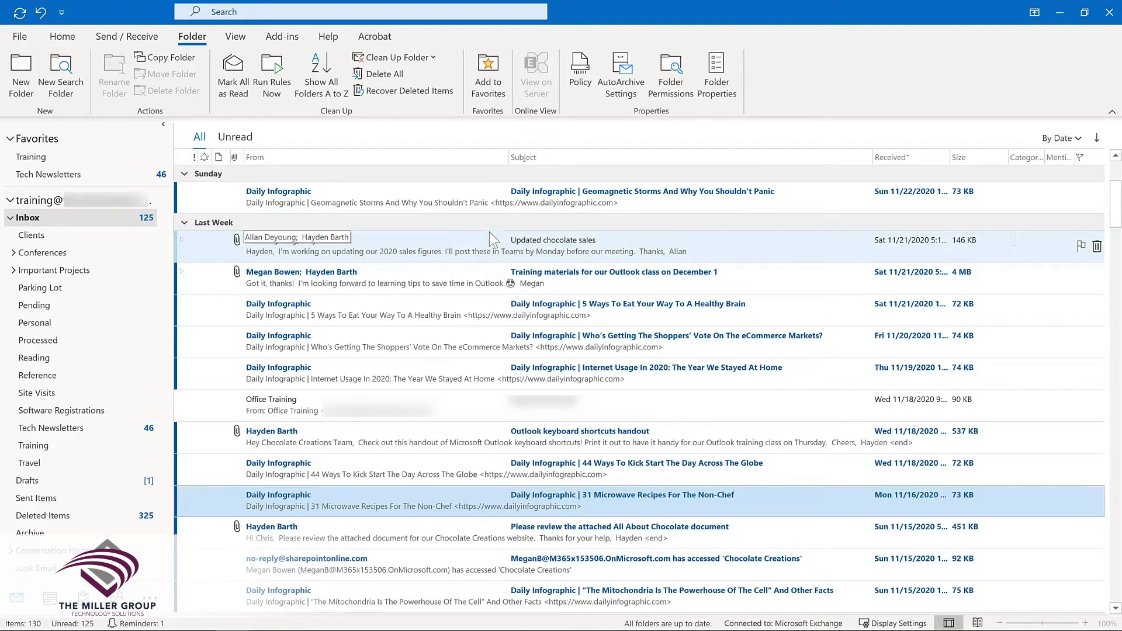
Flag the "Updated chocolate sales" message for follow-up starting and due Monday, November 30, 2020, with a reminder that day at 8:00 AM
{"action": "right_click", "coordinate": [1082, 248]}
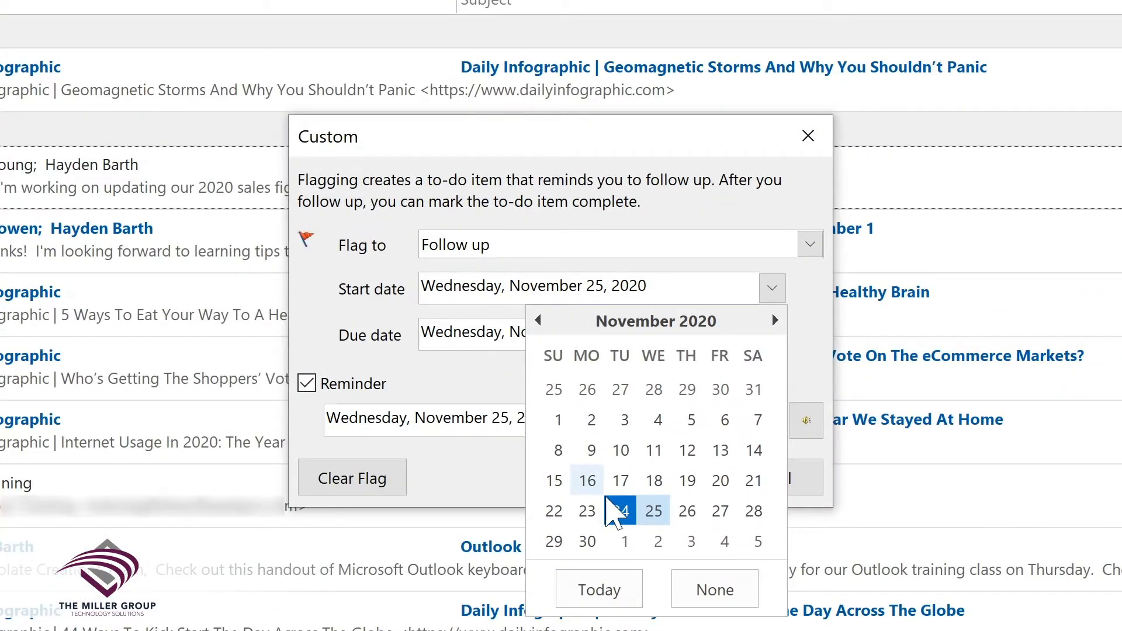
{"action": "left_click", "coordinate": [588, 541]}
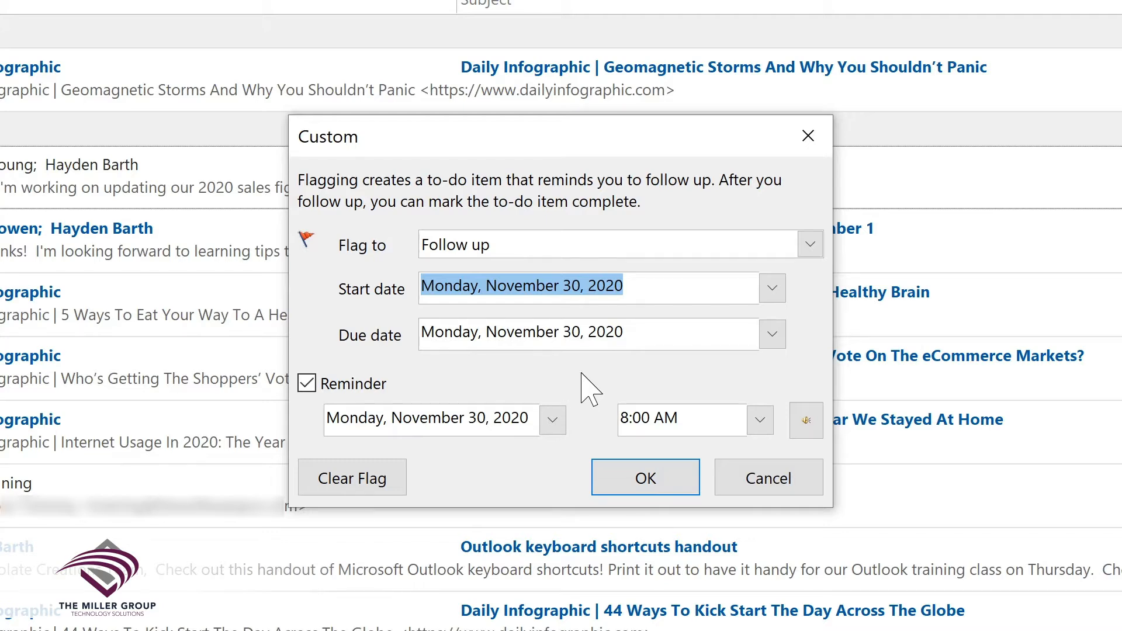
{"action": "left_click", "coordinate": [657, 488]}
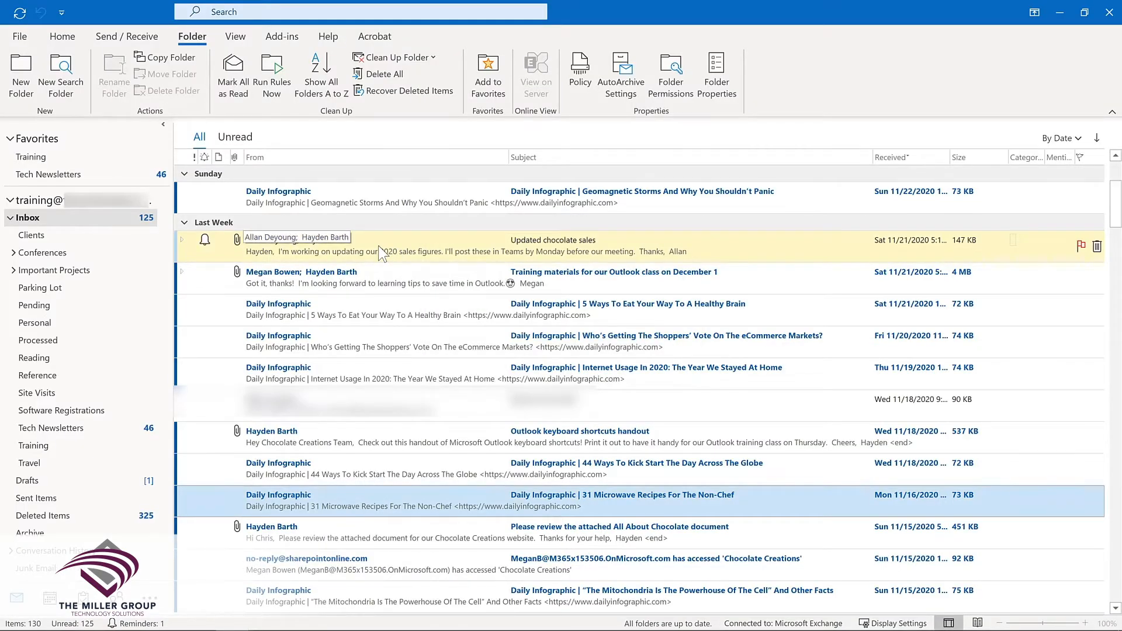
Open the "Updated chocolate sales" message, review its follow-up flag options, and return to the Inbox list
{"action": "double_click", "coordinate": [381, 253]}
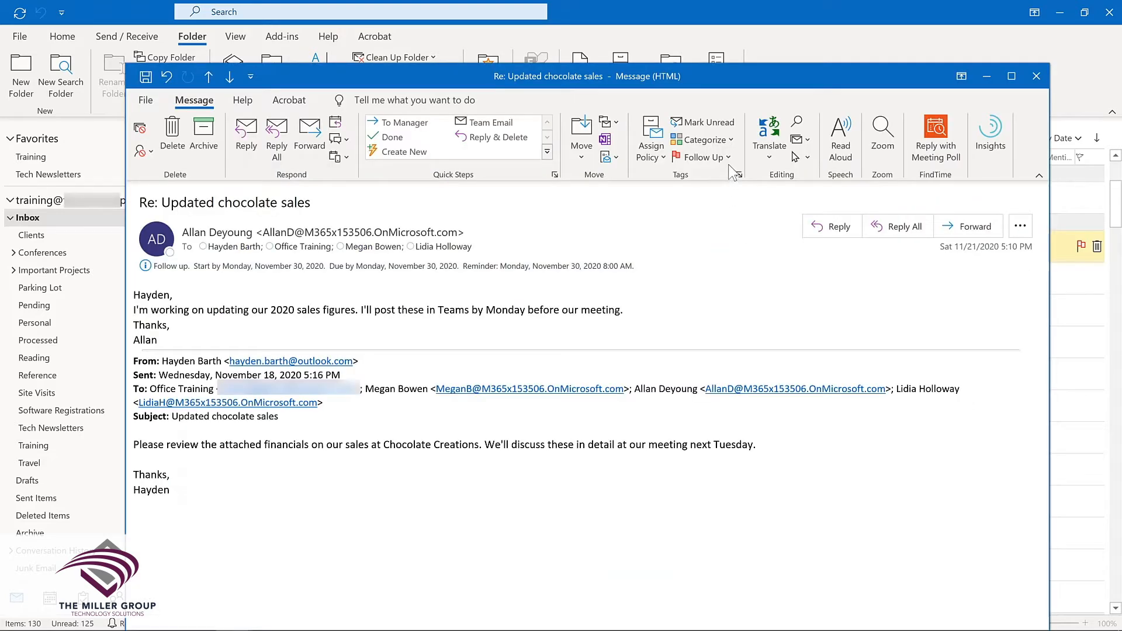
{"action": "left_click", "coordinate": [727, 158]}
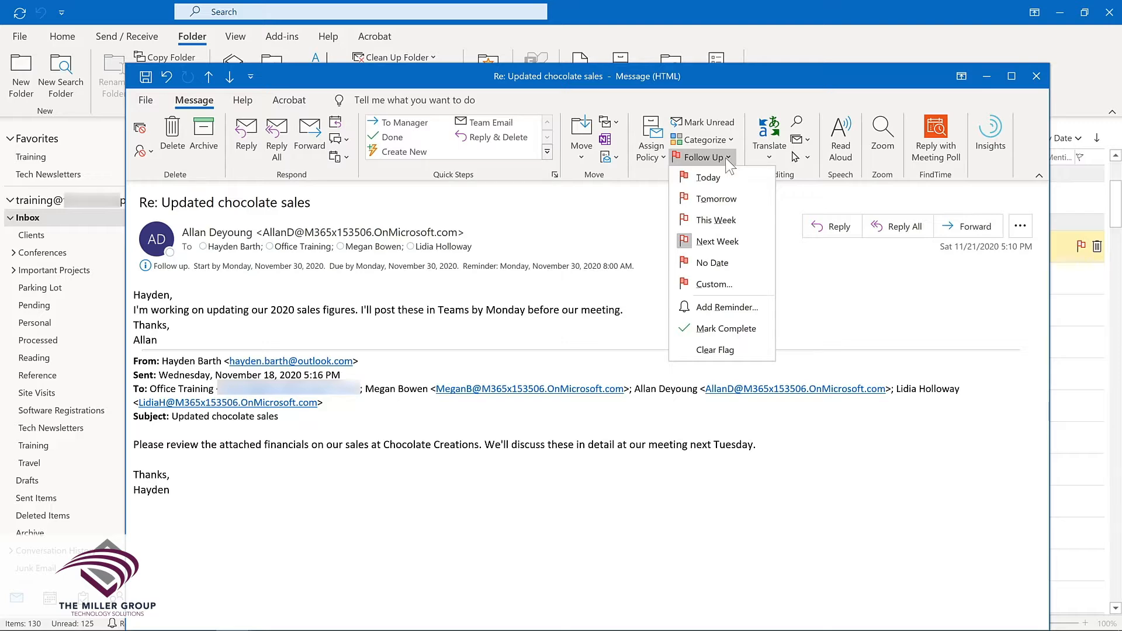
{"action": "left_click", "coordinate": [1036, 76]}
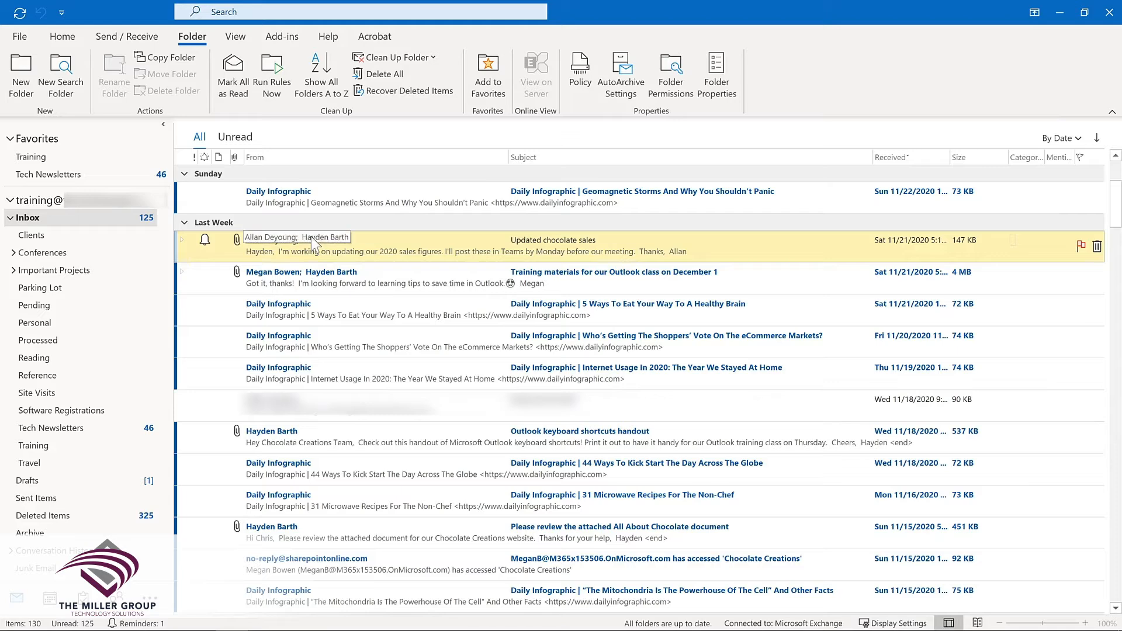
{"action": "scroll", "coordinate": [311, 237], "scroll_direction": "down", "scroll_amount": 3}
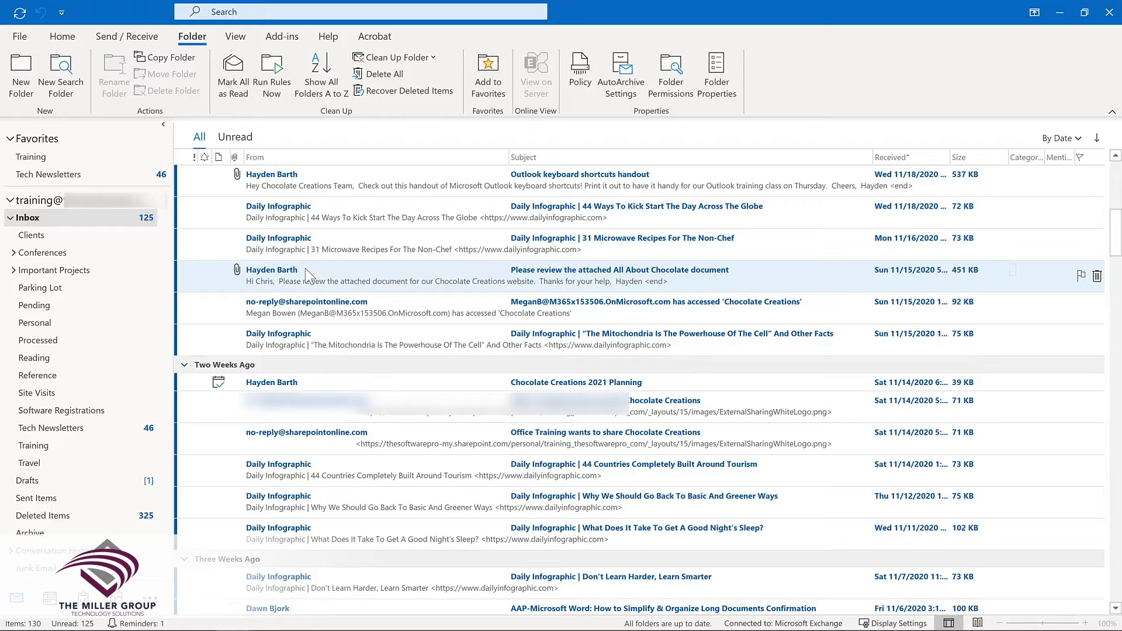
Create a task from the "Please review the attached All About Chocolate document" message, copying the email in as an attachment
{"action": "left_click_drag", "start_coordinate": [305, 269], "coordinate": [84, 597]}
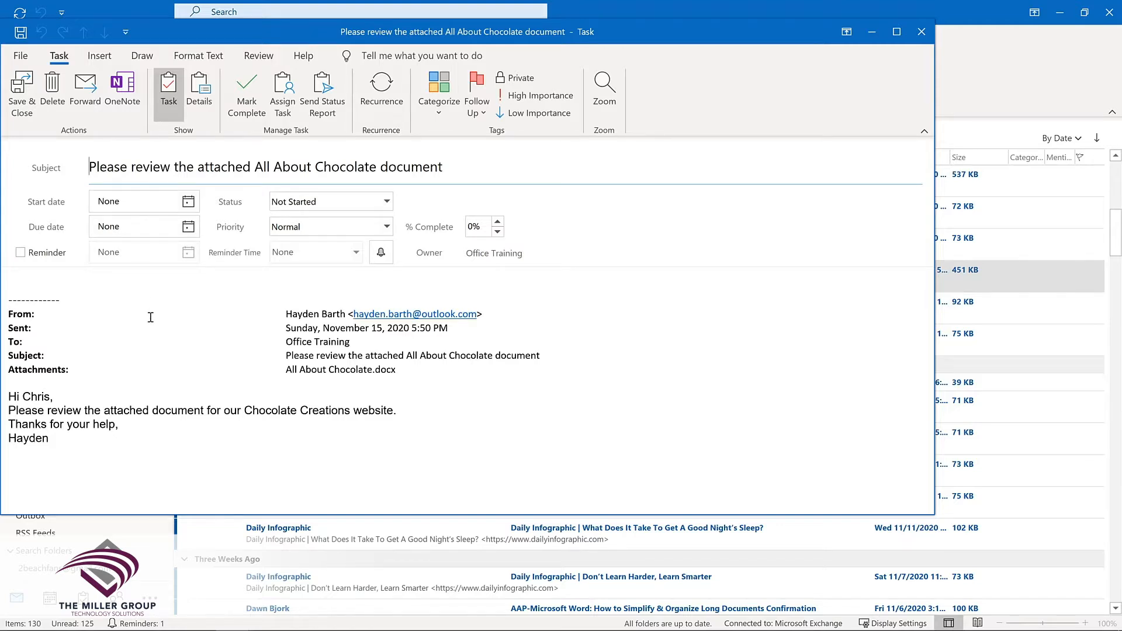
{"action": "key", "text": "Escape"}
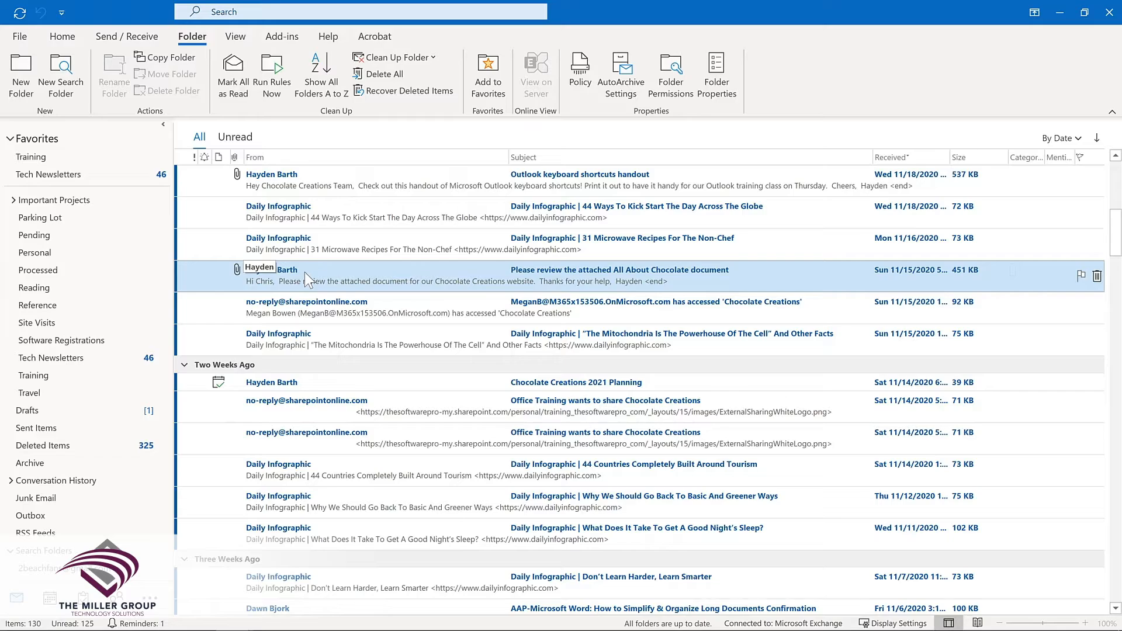
{"action": "left_click_drag", "start_coordinate": [304, 271], "coordinate": [83, 597]}
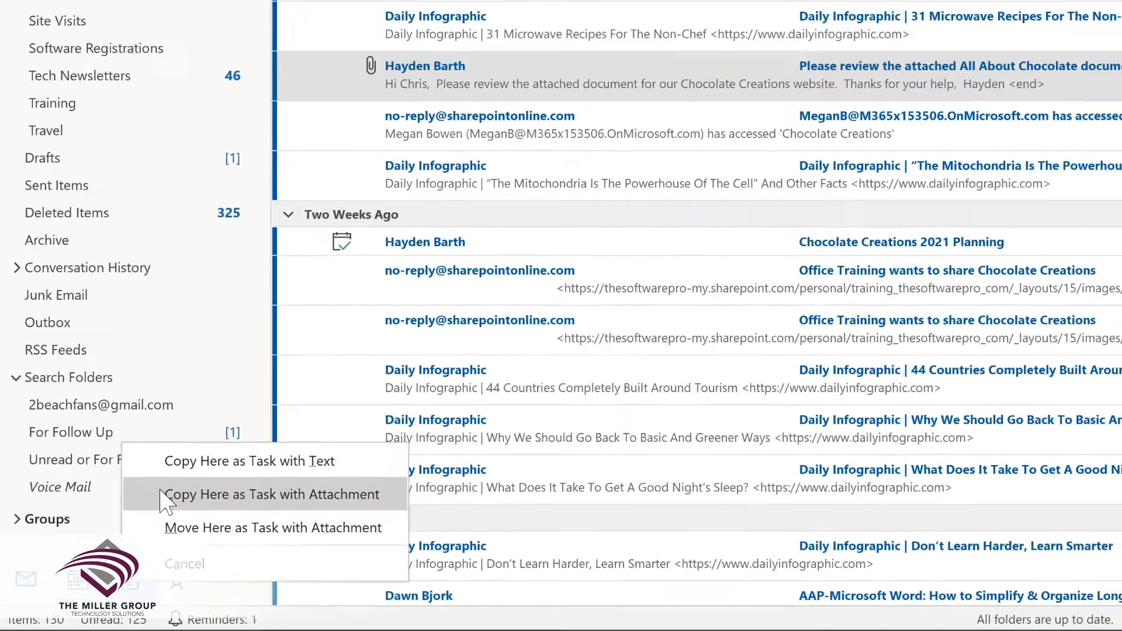
{"action": "left_click", "coordinate": [203, 459]}
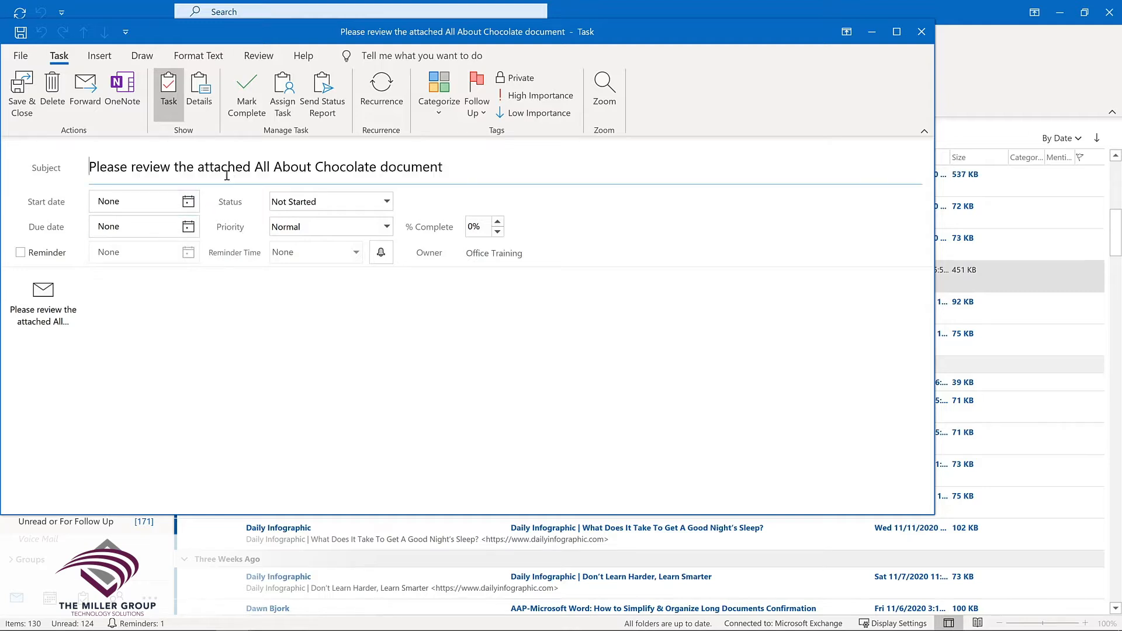
Set the task's start and due dates to Thursday, December 3, 2020, and turn on its reminder
{"action": "left_click", "coordinate": [189, 201]}
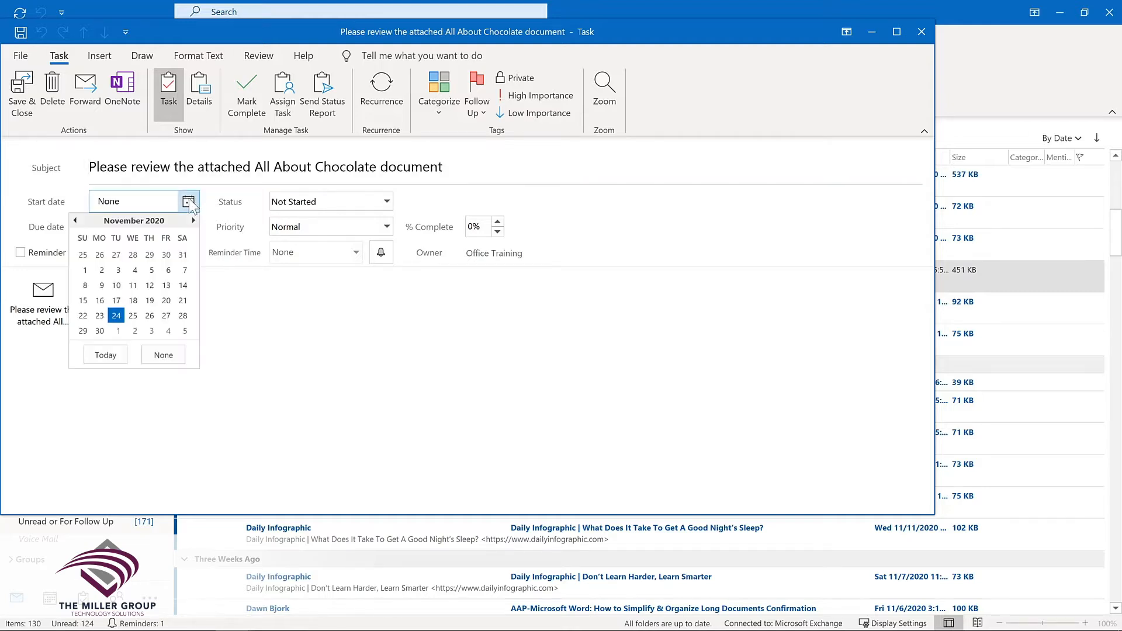
{"action": "left_click", "coordinate": [152, 331]}
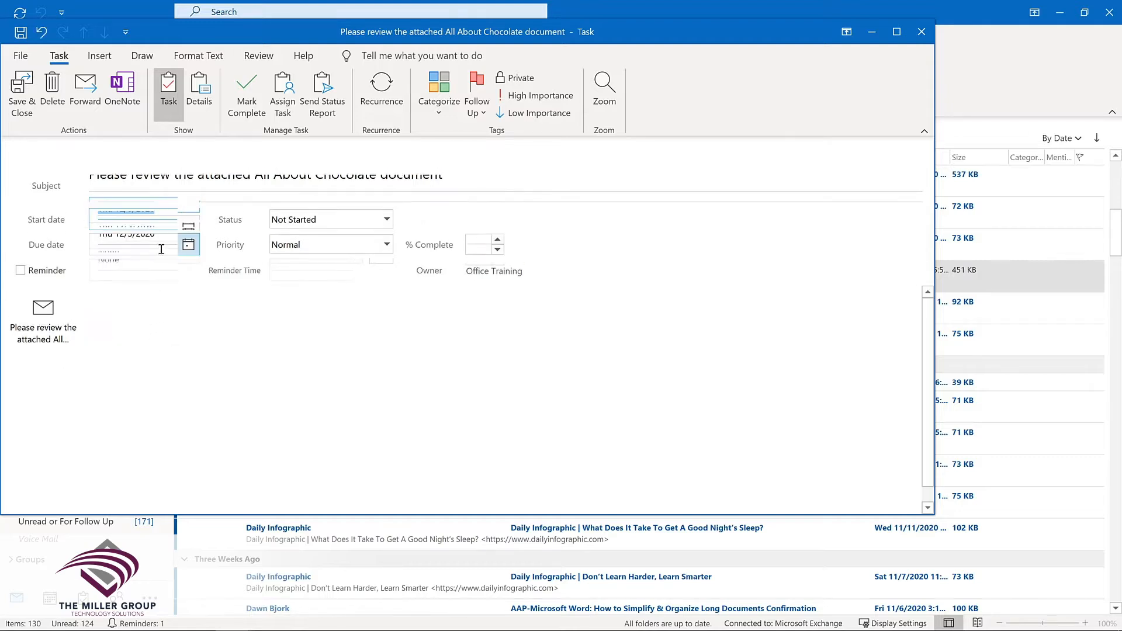
{"action": "left_click", "coordinate": [21, 270]}
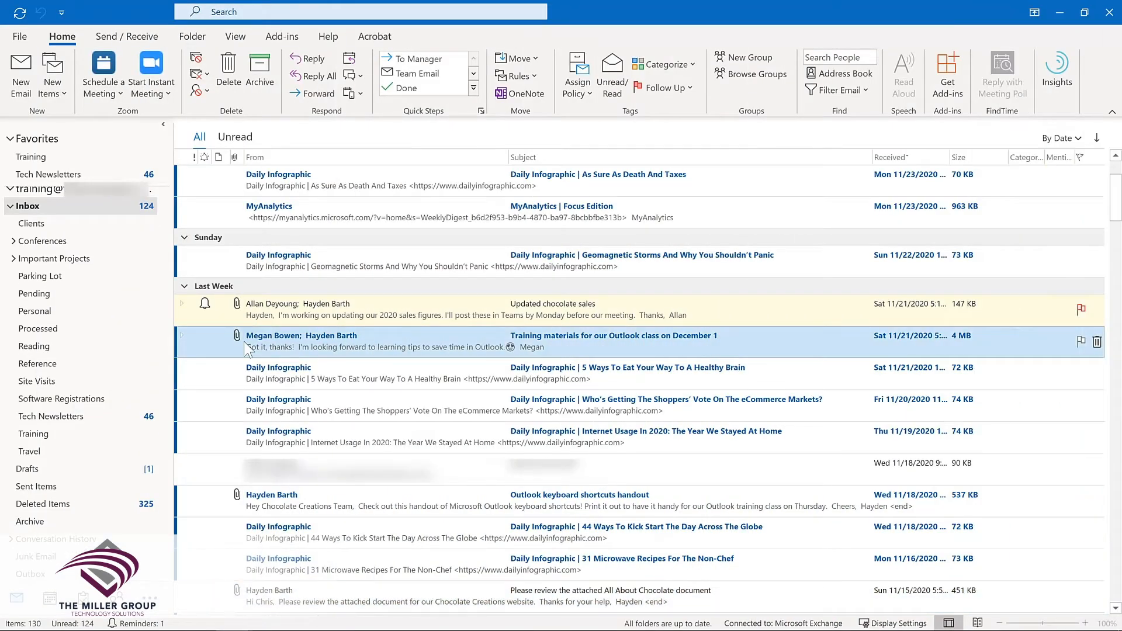
Turn the Outlook class training materials message into a meeting, "Review materials for Outlook training", 11/30/2020, 11:00 AM to 12:00 PM, location Virtual, and send it
{"action": "left_click_drag", "start_coordinate": [245, 349], "coordinate": [48, 607]}
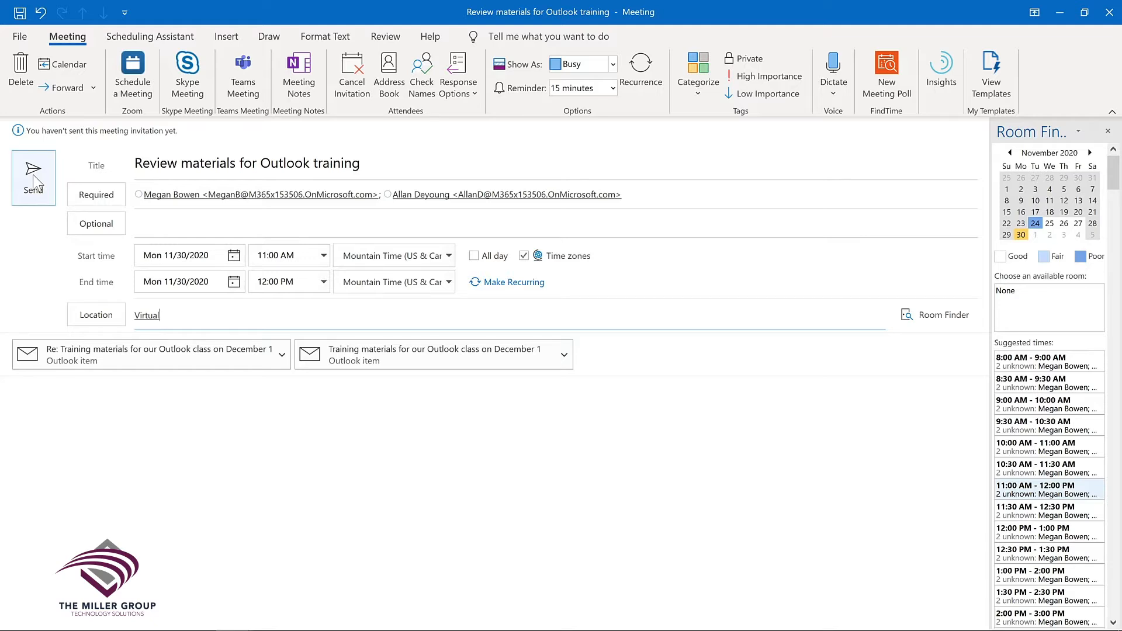
{"action": "left_click", "coordinate": [34, 182]}
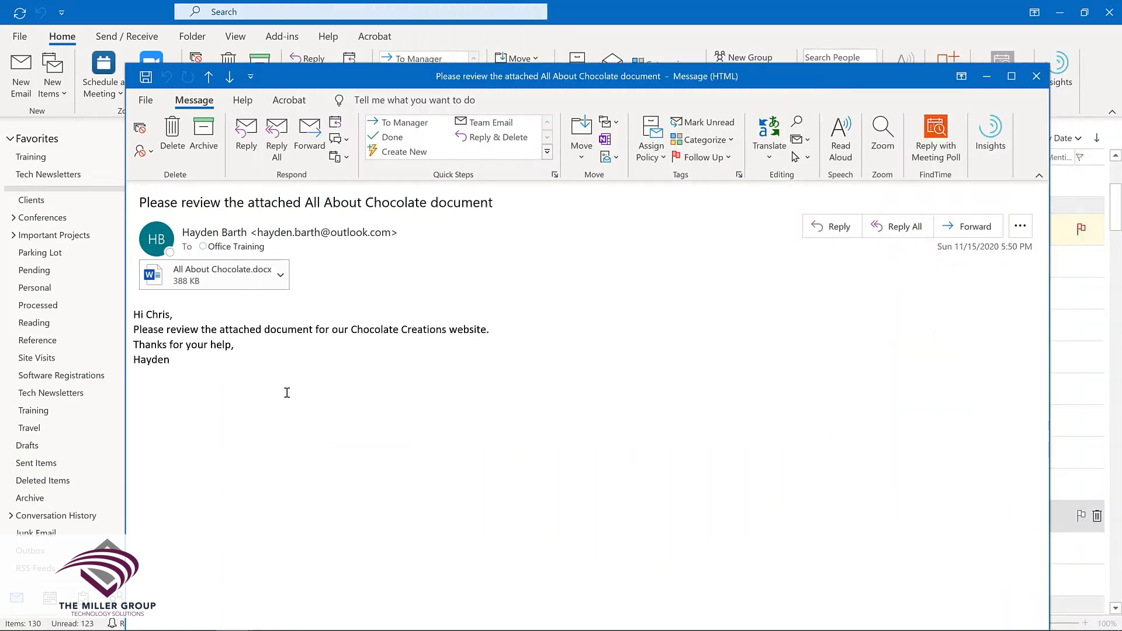
Look at the Outlook options from the opened "Please review the attached All About Chocolate document" message
{"action": "left_click", "coordinate": [146, 100]}
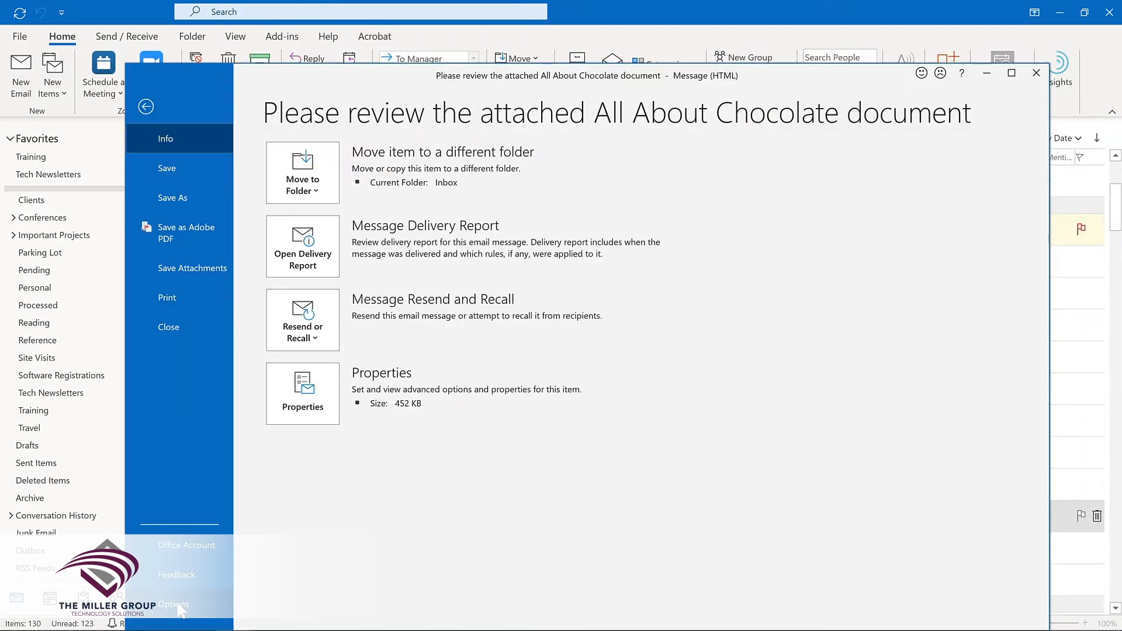
{"action": "left_click", "coordinate": [175, 605]}
{"action": "left_click", "coordinate": [343, 296]}
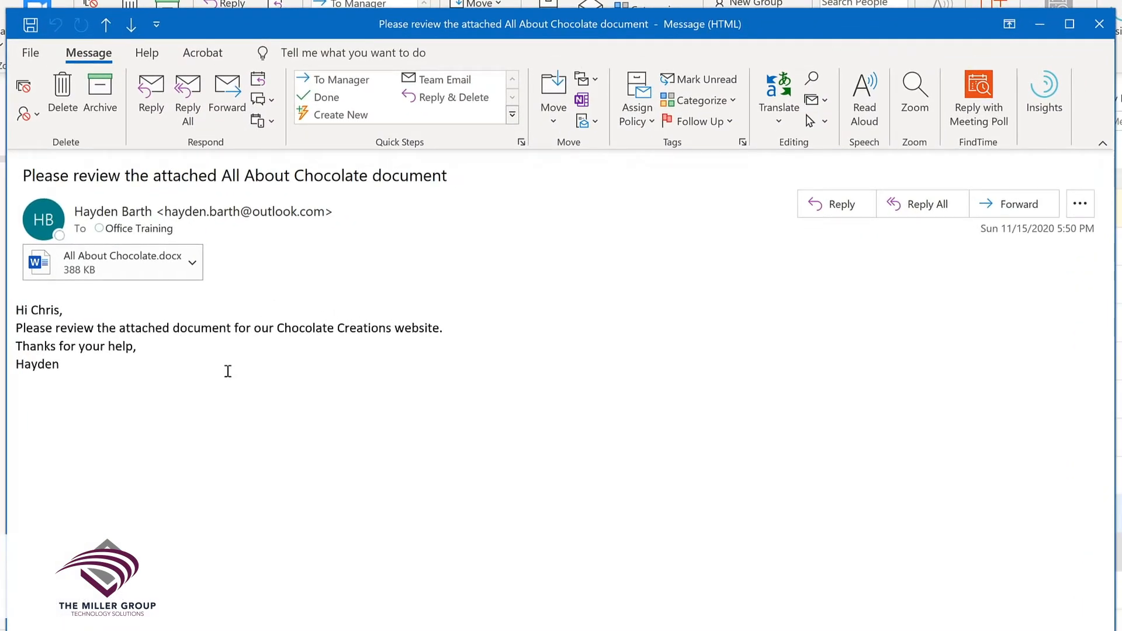
Listen to the message with Read Aloud, pausing it and restarting playback from the sentence about the attached document
{"action": "left_click", "coordinate": [864, 99]}
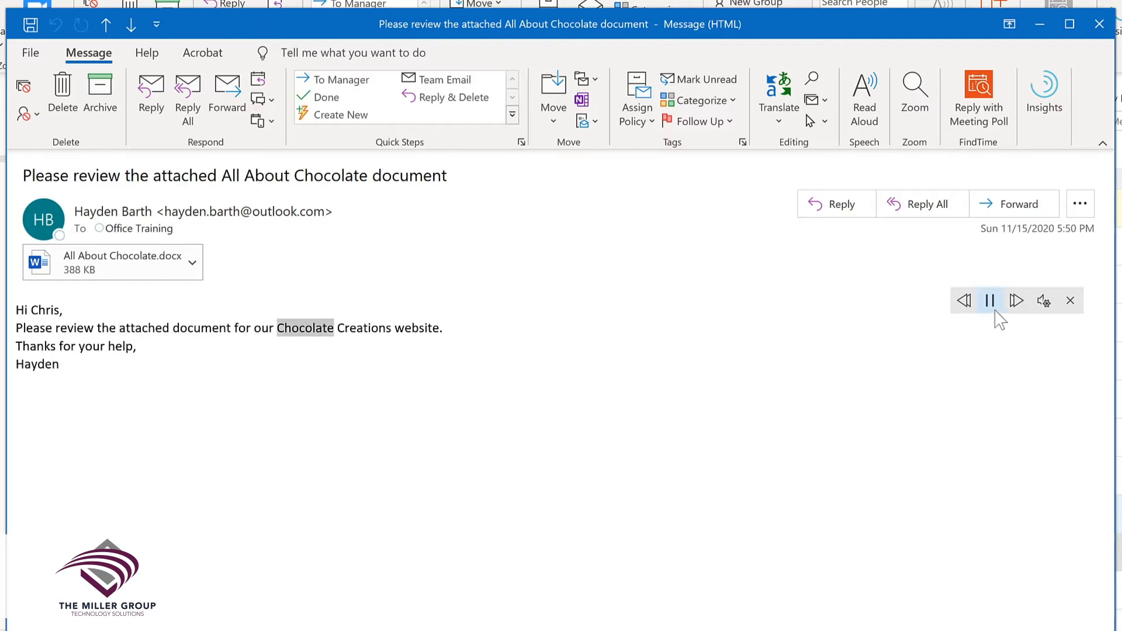
{"action": "left_click", "coordinate": [990, 304]}
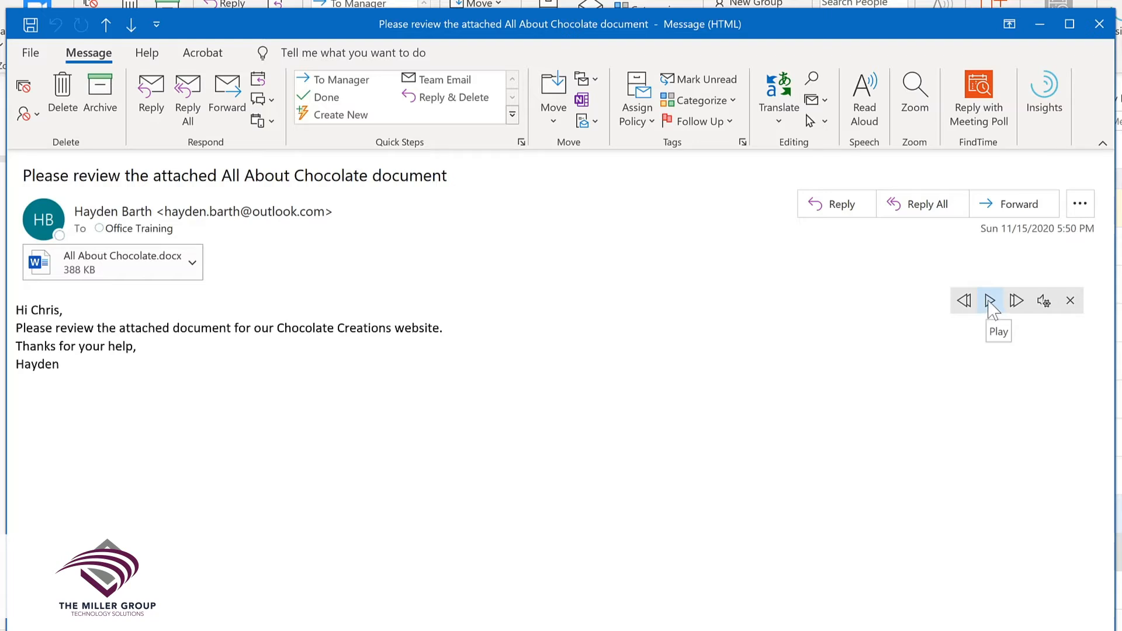
{"action": "left_click", "coordinate": [196, 326]}
{"action": "left_click", "coordinate": [990, 300]}
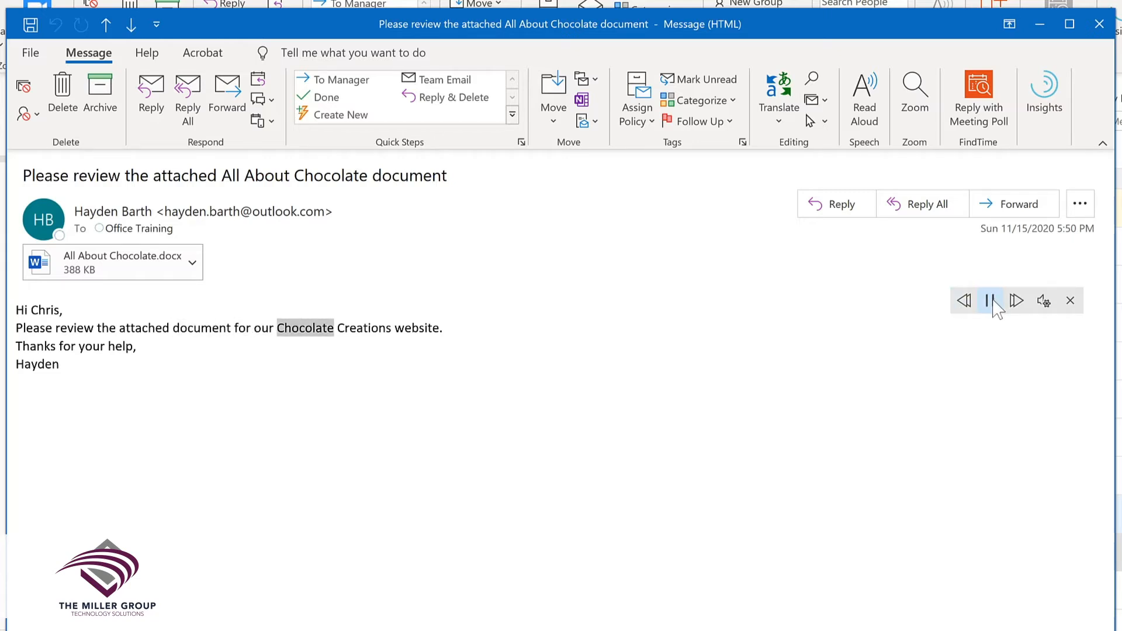
{"action": "left_click", "coordinate": [992, 301]}
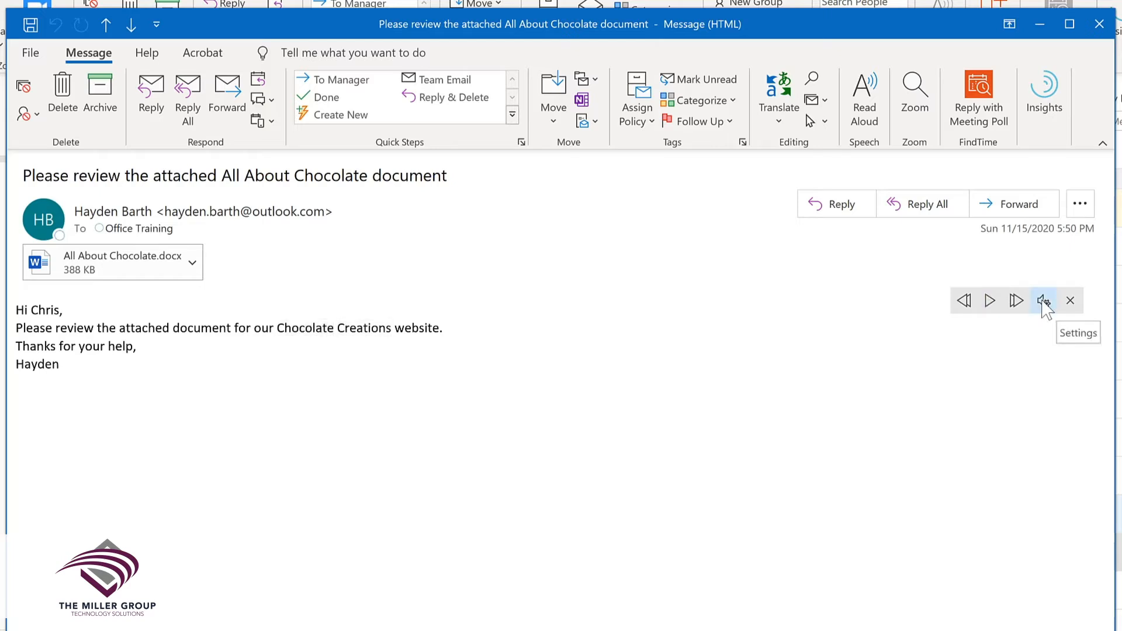
Raise the Read Aloud reading speed slightly, choose the Microsoft Mark voice, and play the message with these settings
{"action": "left_click", "coordinate": [1044, 301]}
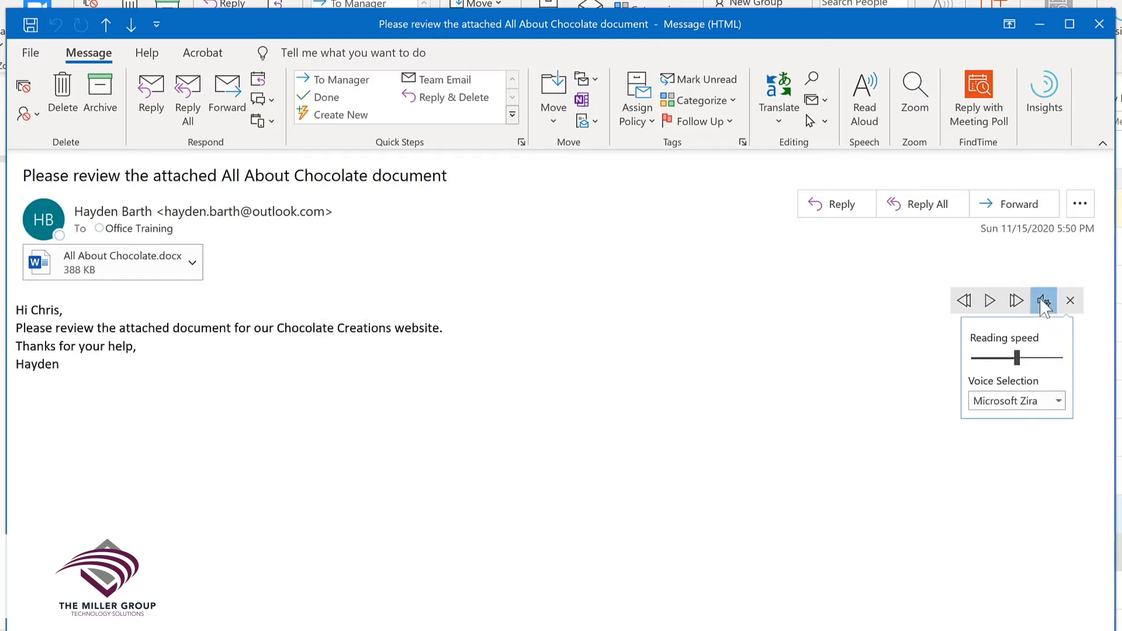
{"action": "left_click_drag", "start_coordinate": [1019, 361], "coordinate": [1030, 359]}
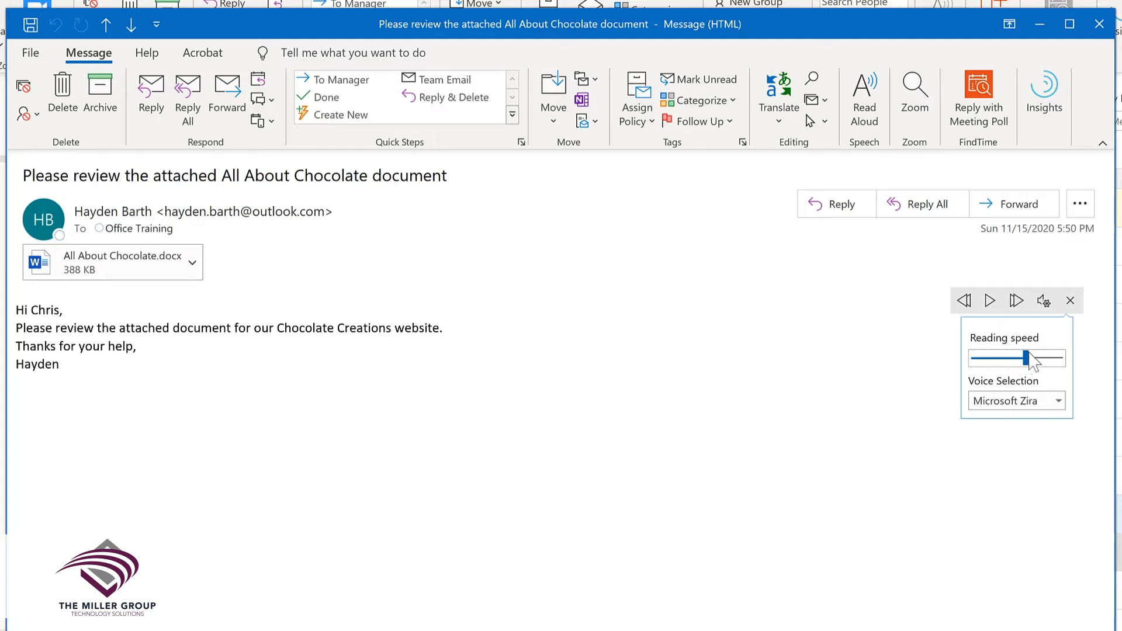
{"action": "left_click", "coordinate": [1059, 401]}
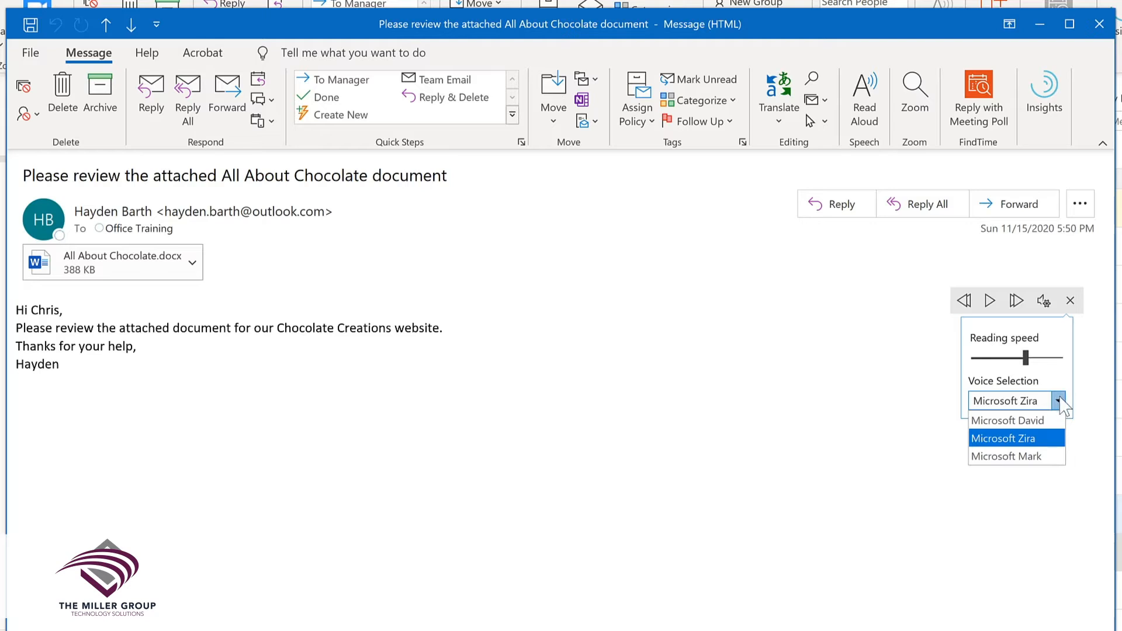
{"action": "left_click", "coordinate": [1046, 456]}
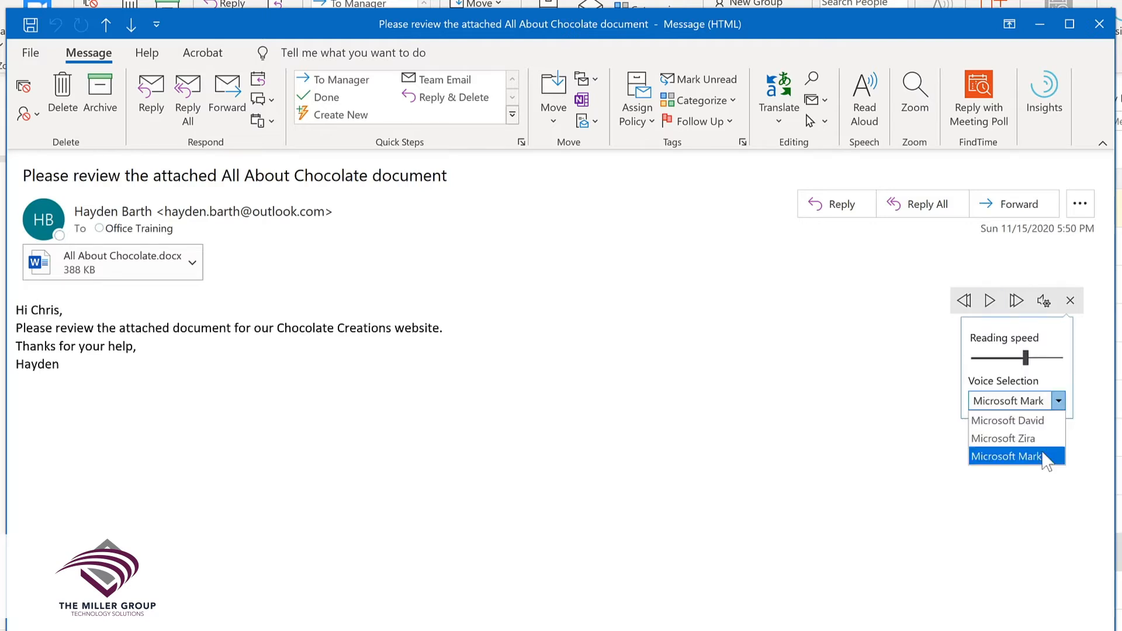
{"action": "left_click", "coordinate": [1046, 456]}
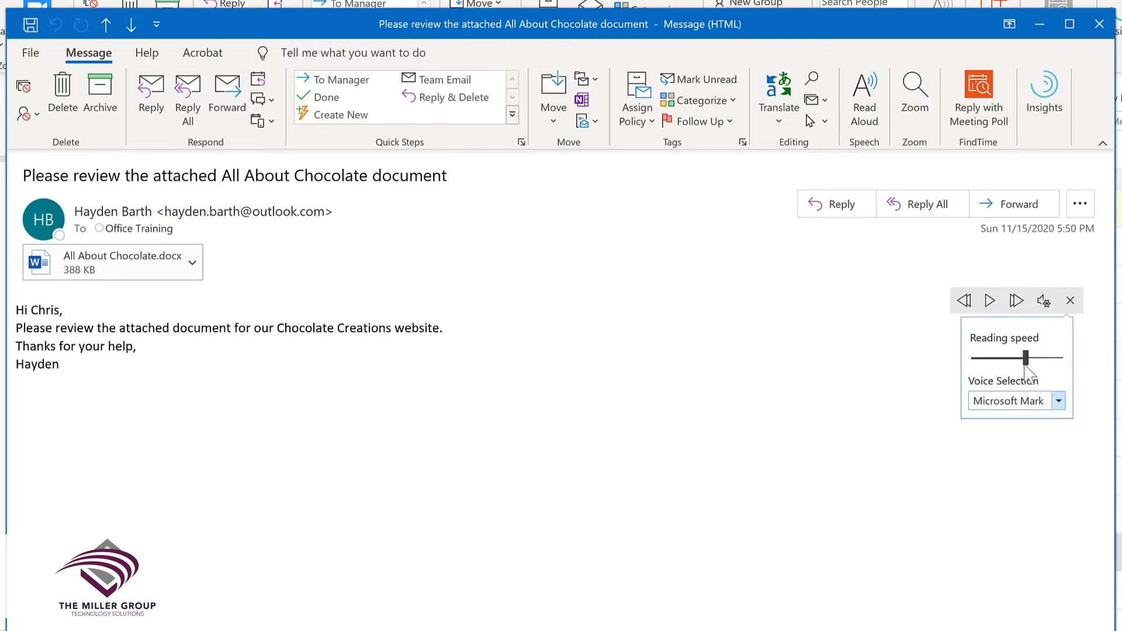
{"action": "left_click", "coordinate": [989, 302]}
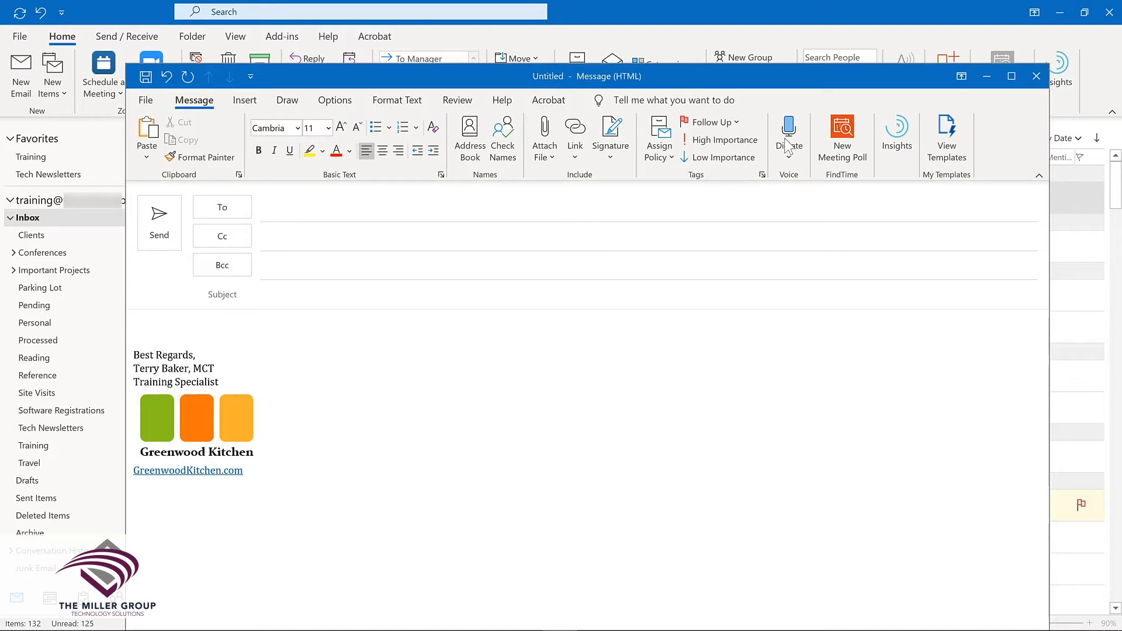
Start dictation in the blank new email and place the insertion point in the message body above the signature
{"action": "left_click", "coordinate": [789, 143]}
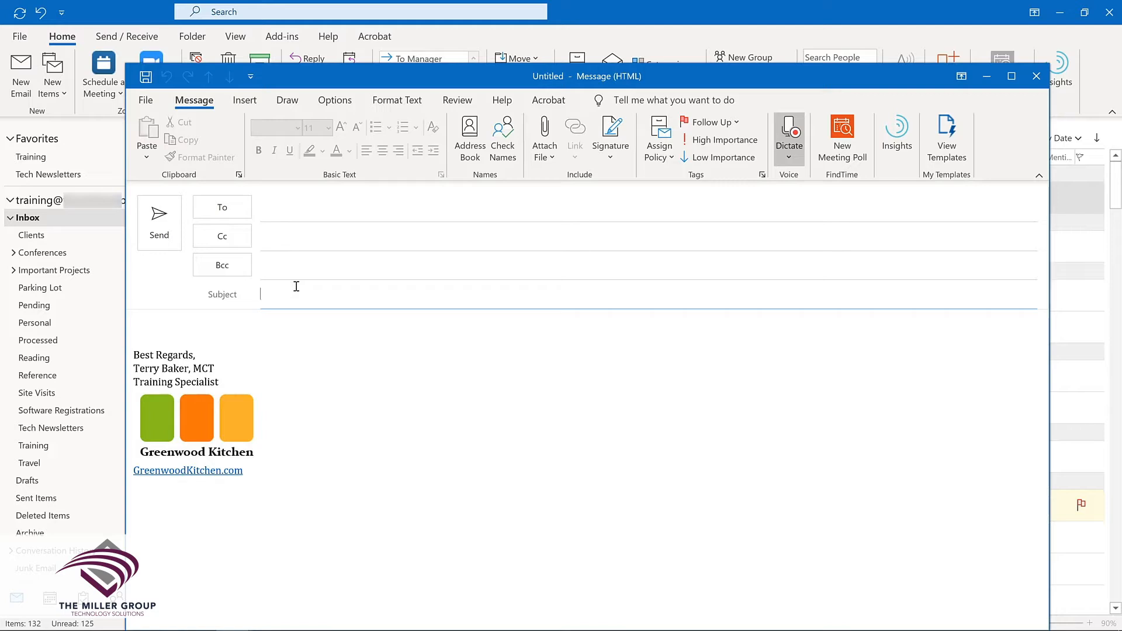
{"action": "left_click", "coordinate": [229, 331]}
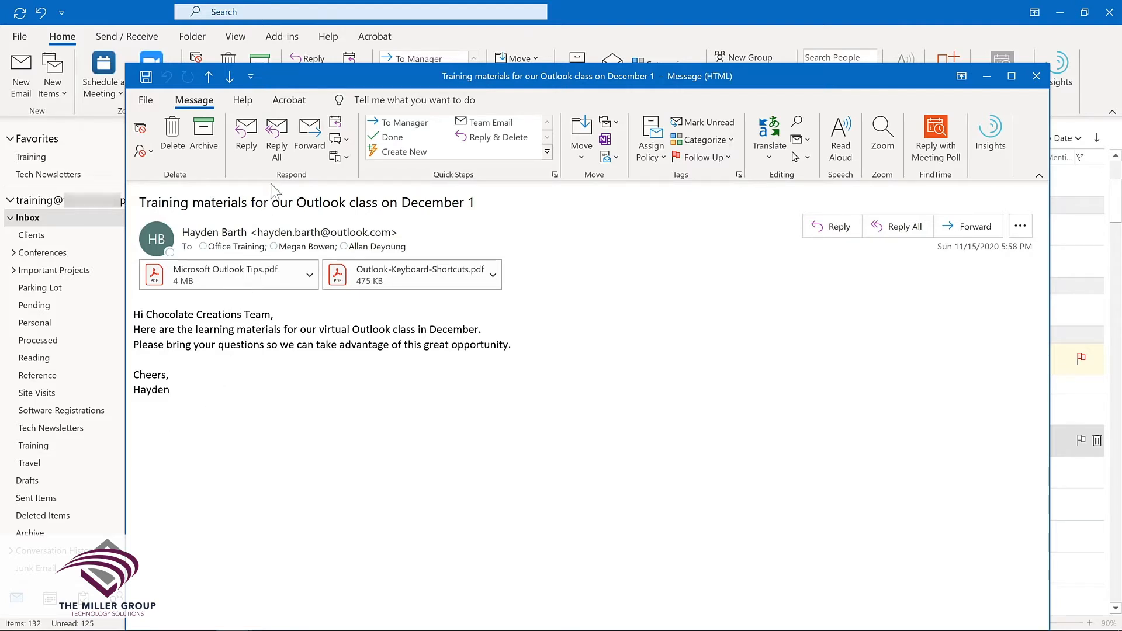
Reply to all with "Thanks so much! I’m looking forward to working together to learn how to be more productive with Outlook."
{"action": "left_click", "coordinate": [279, 142]}
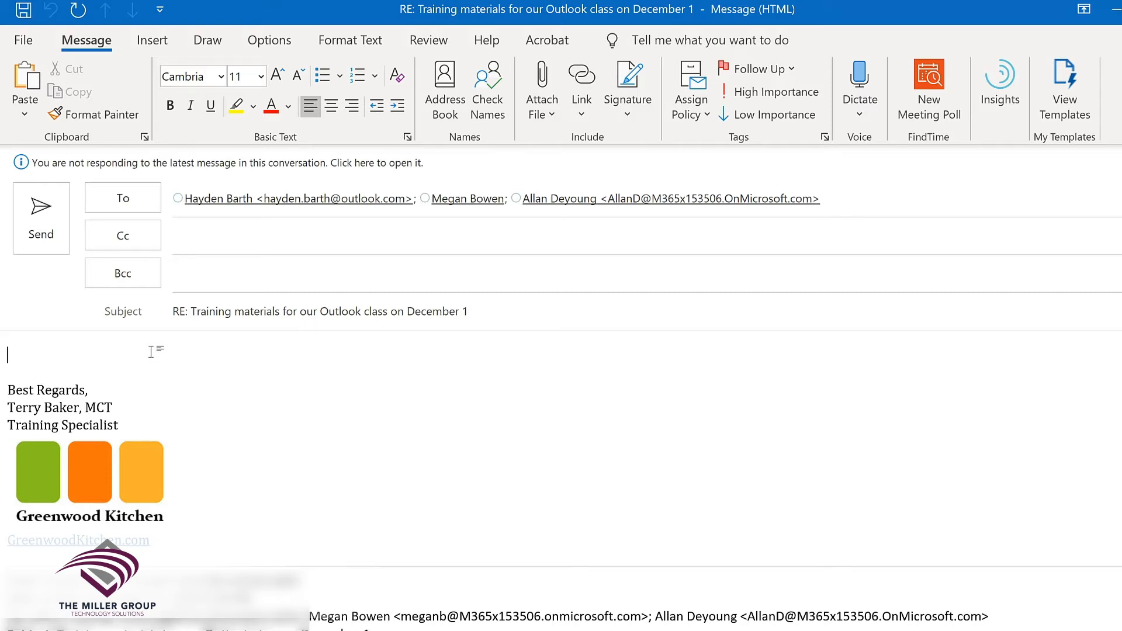
{"action": "type", "text": "Thanks so much! I’m looking forward to working together to learn how to be more productive with Outlook."}
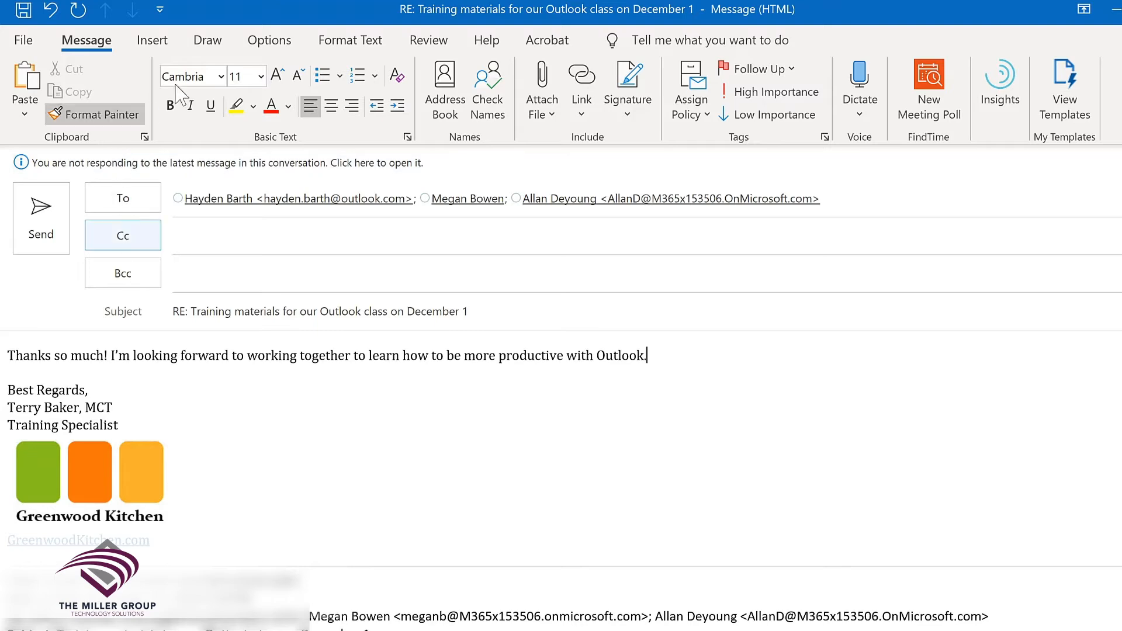
Delay the reply's delivery so that it is not delivered before 11/30/2020 at 7:00 AM
{"action": "left_click", "coordinate": [270, 41]}
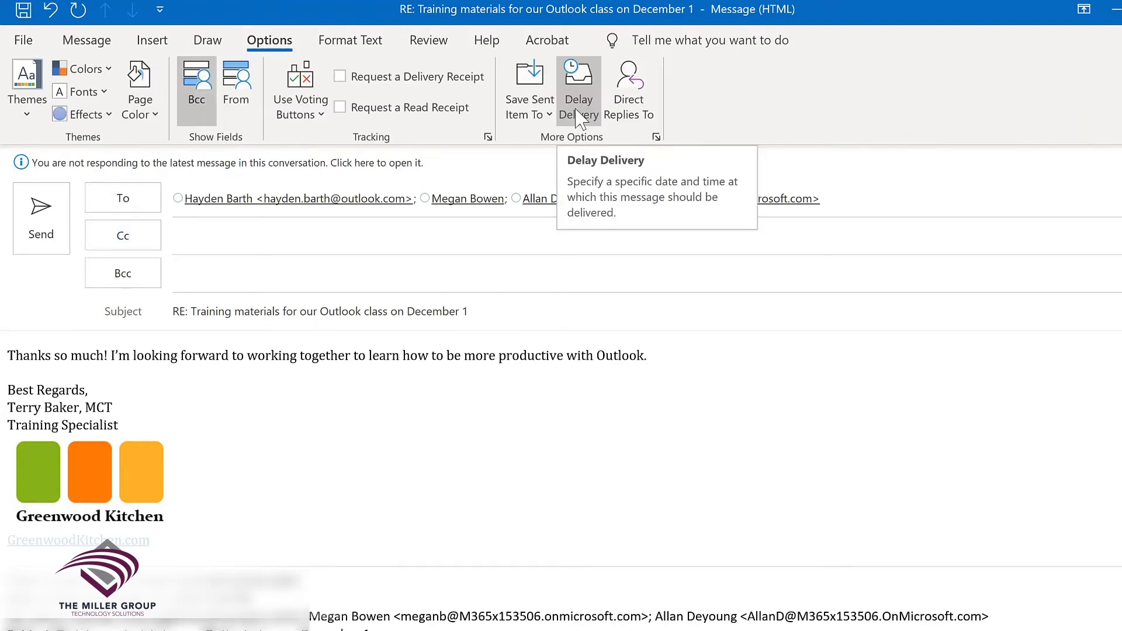
{"action": "left_click", "coordinate": [578, 111]}
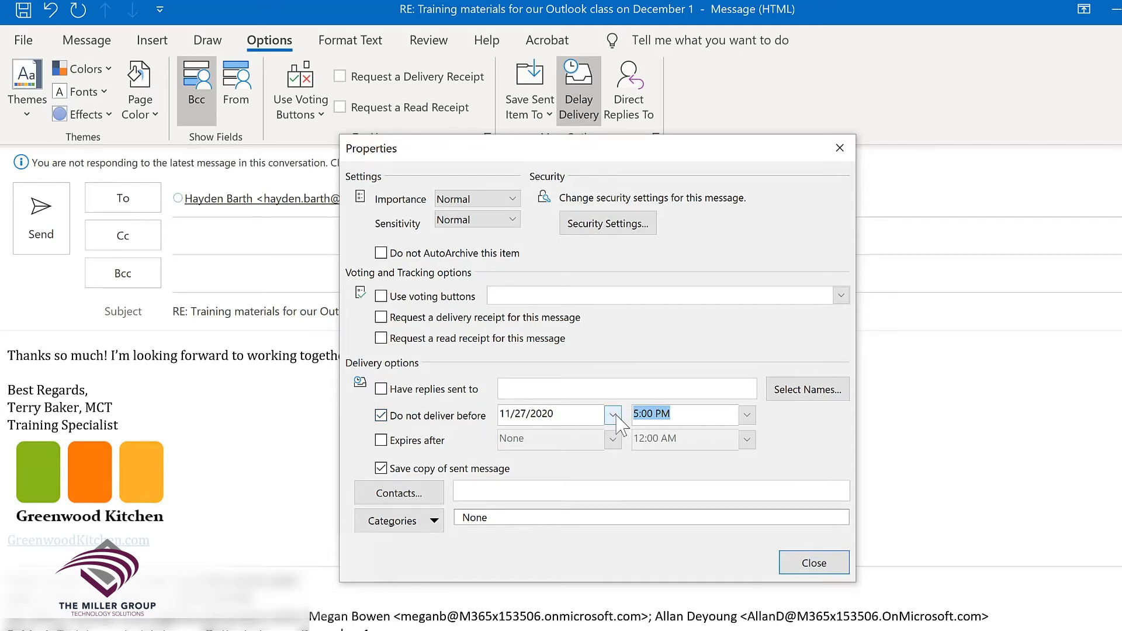
{"action": "left_click", "coordinate": [615, 417]}
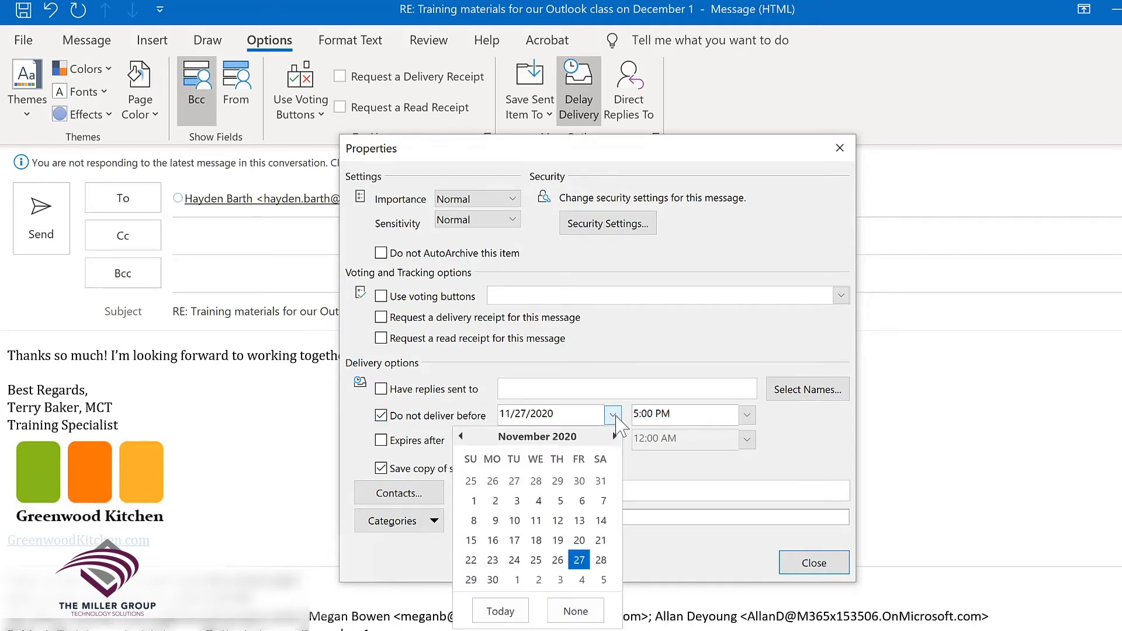
{"action": "left_click", "coordinate": [493, 580]}
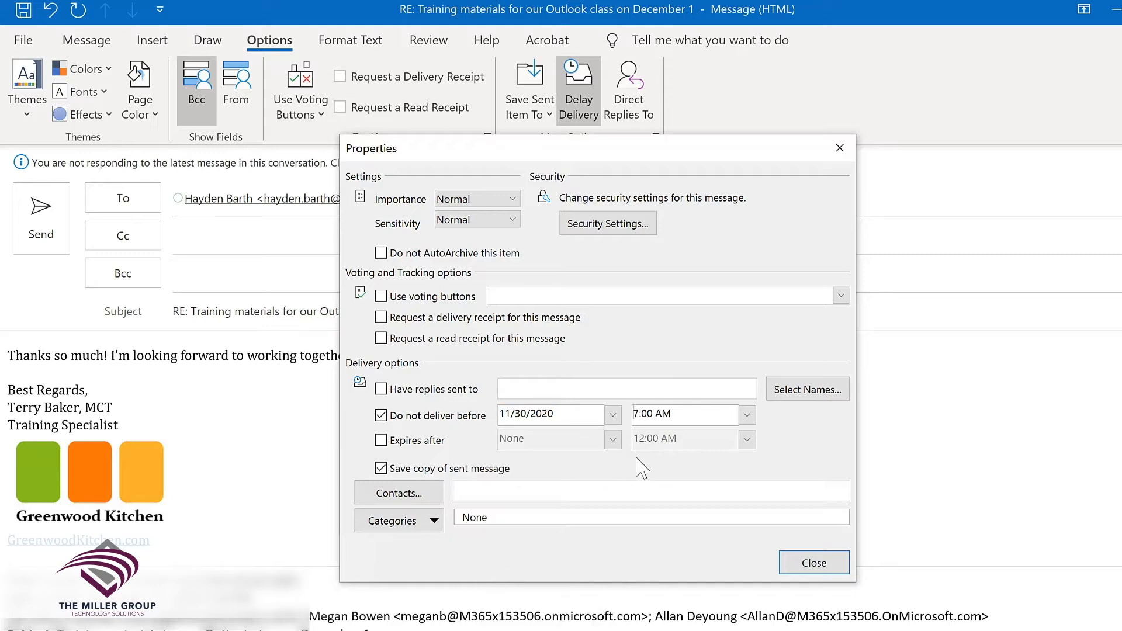
{"action": "left_click", "coordinate": [814, 563]}
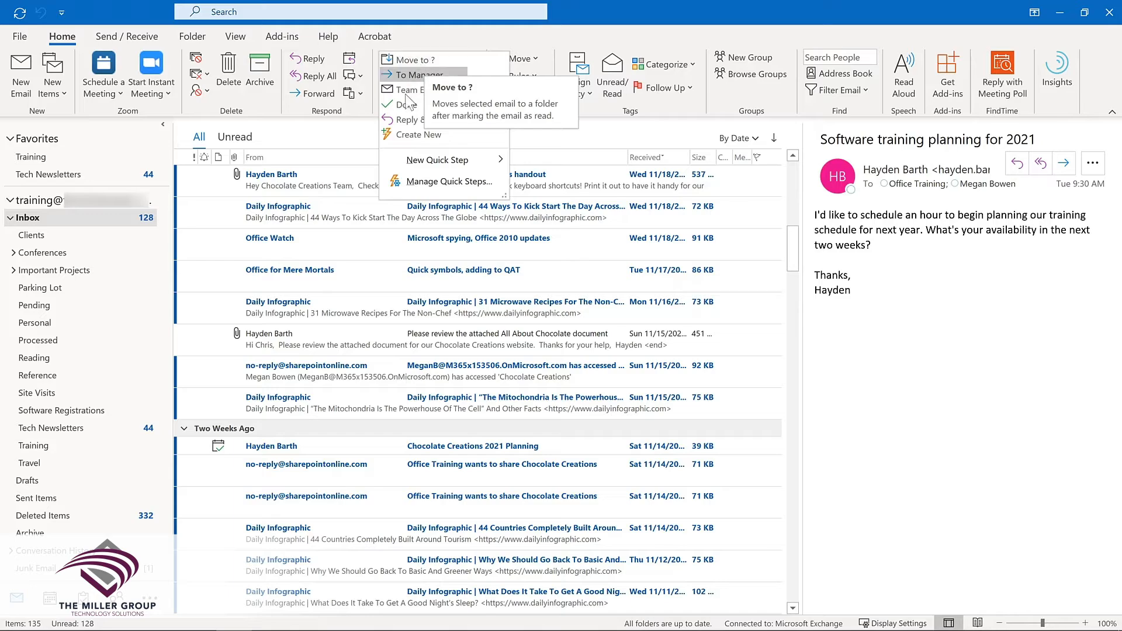
Create a new Quick Step named "Tech Newsletters" with an action that moves messages to the Tech Newsletters folder
{"action": "left_click", "coordinate": [419, 134]}
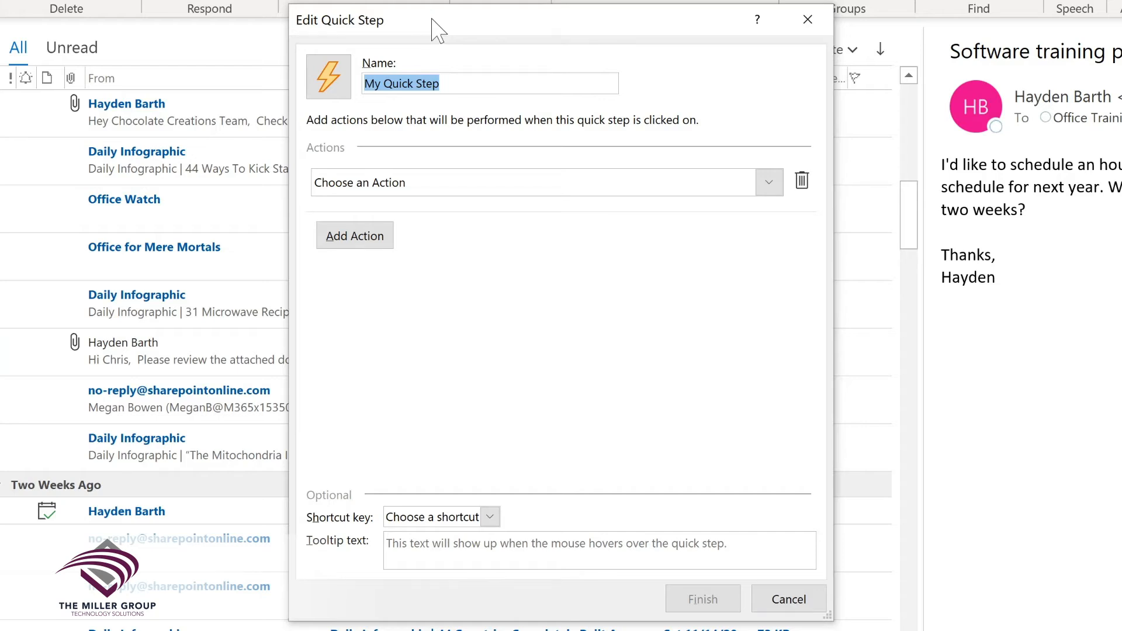
{"action": "type", "text": "Tech Newsletters"}
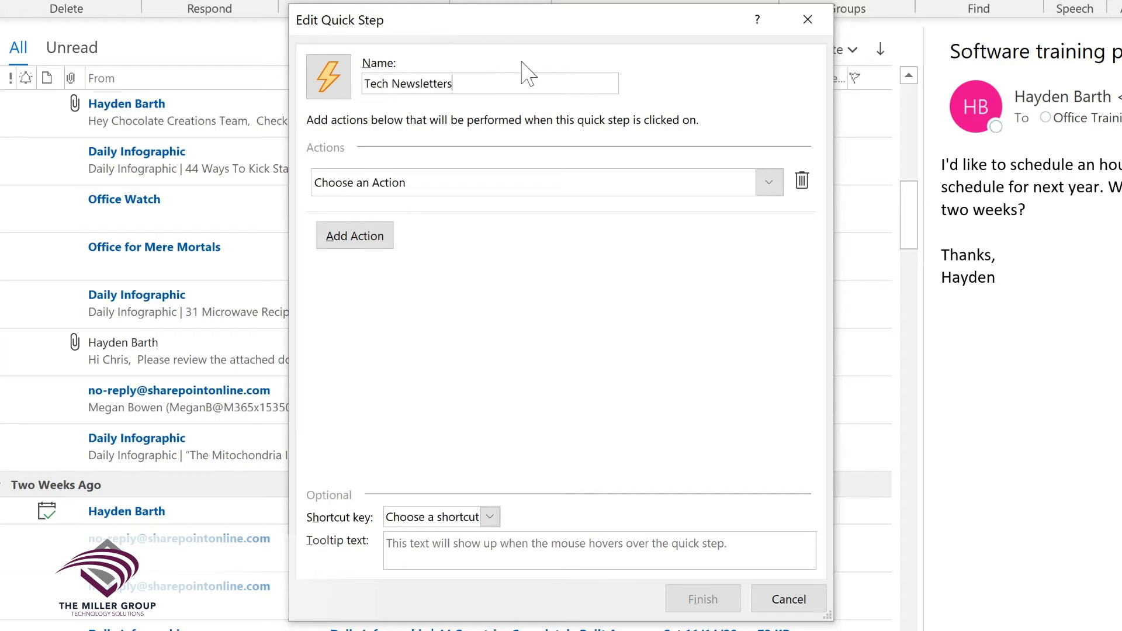
{"action": "left_click", "coordinate": [767, 186]}
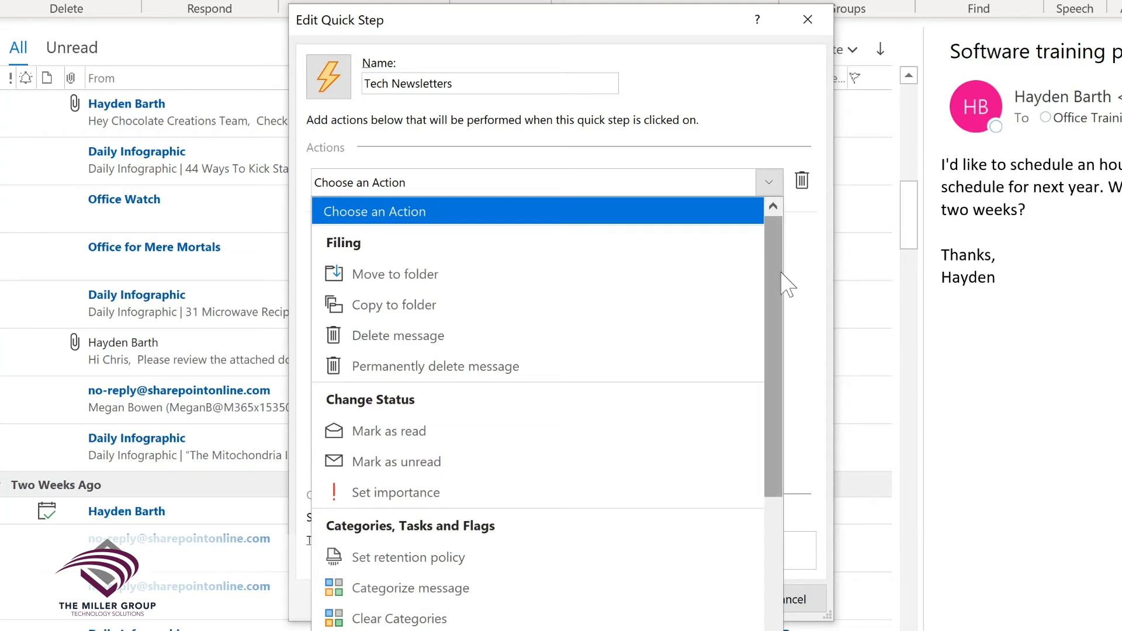
{"action": "left_click_drag", "start_coordinate": [775, 277], "coordinate": [772, 448]}
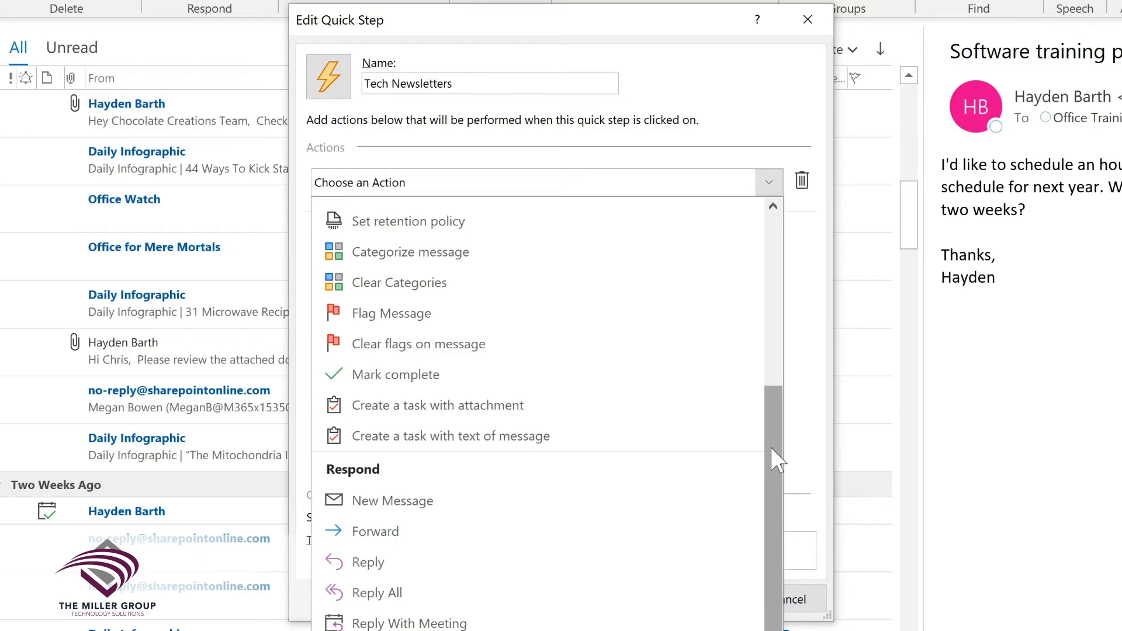
{"action": "left_click_drag", "start_coordinate": [772, 456], "coordinate": [766, 545]}
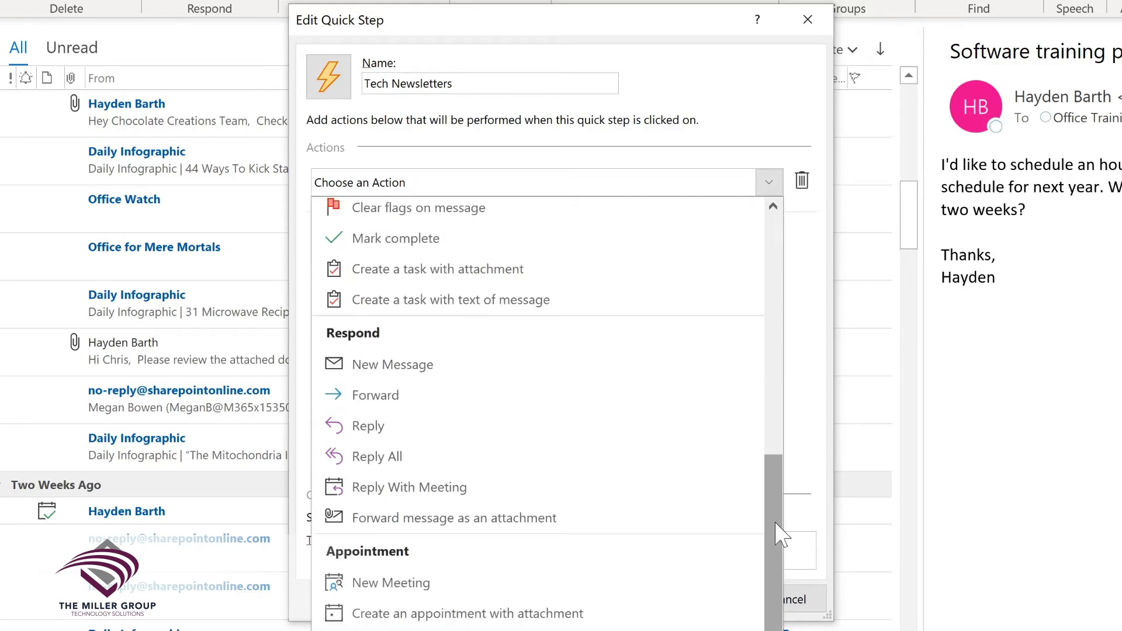
{"action": "scroll", "coordinate": [780, 534], "scroll_direction": "up", "scroll_amount": 10}
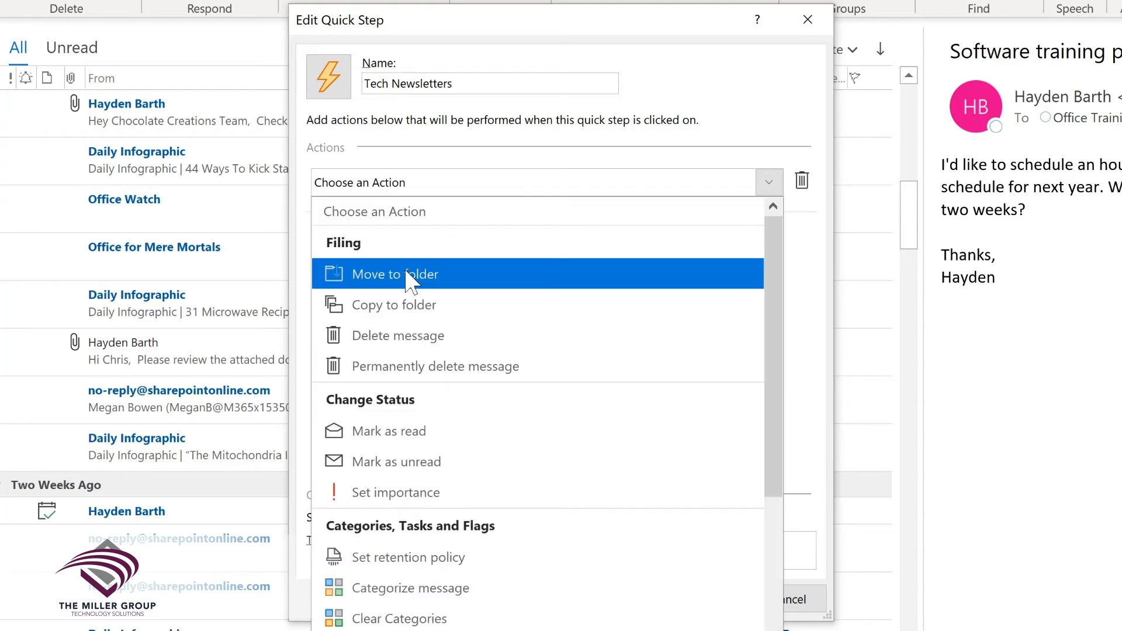
{"action": "left_click", "coordinate": [427, 274]}
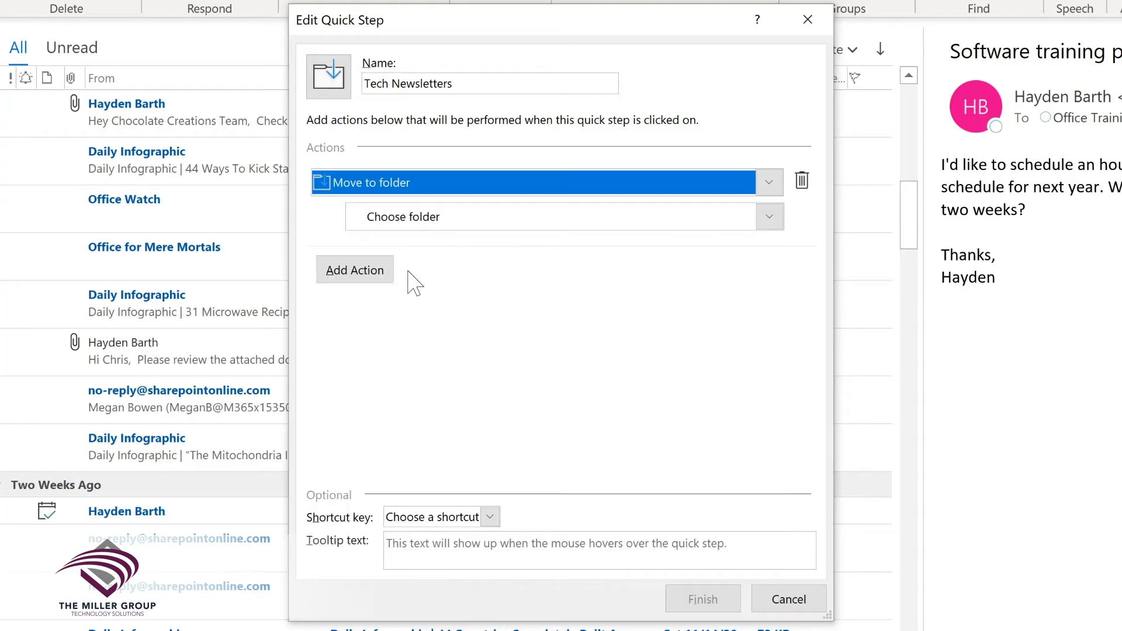
{"action": "left_click", "coordinate": [769, 218]}
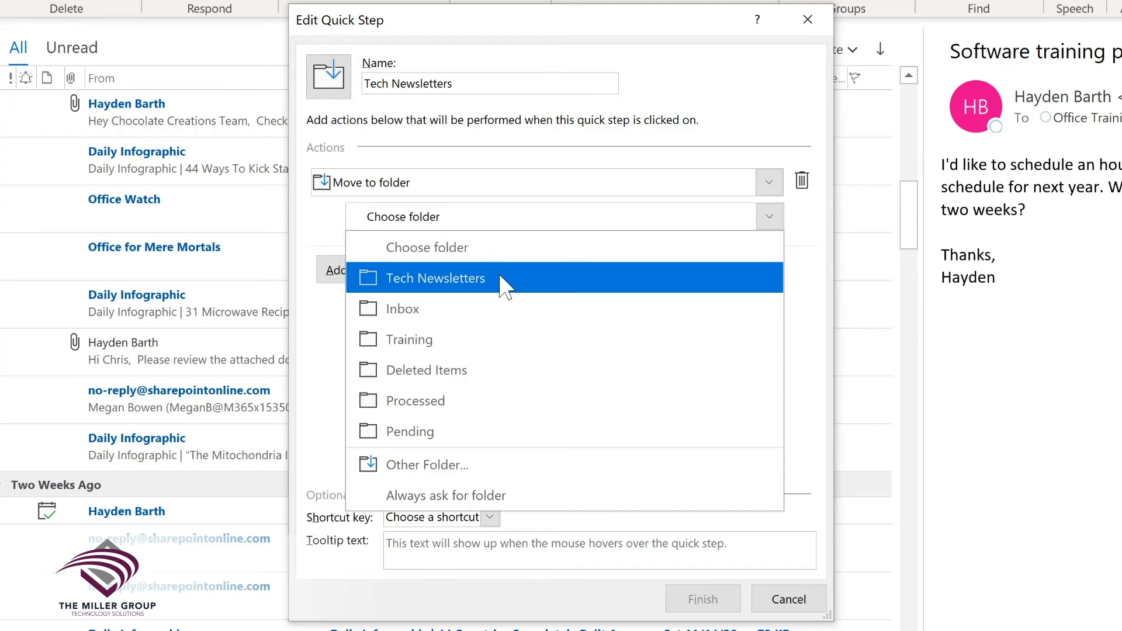
{"action": "left_click", "coordinate": [504, 278]}
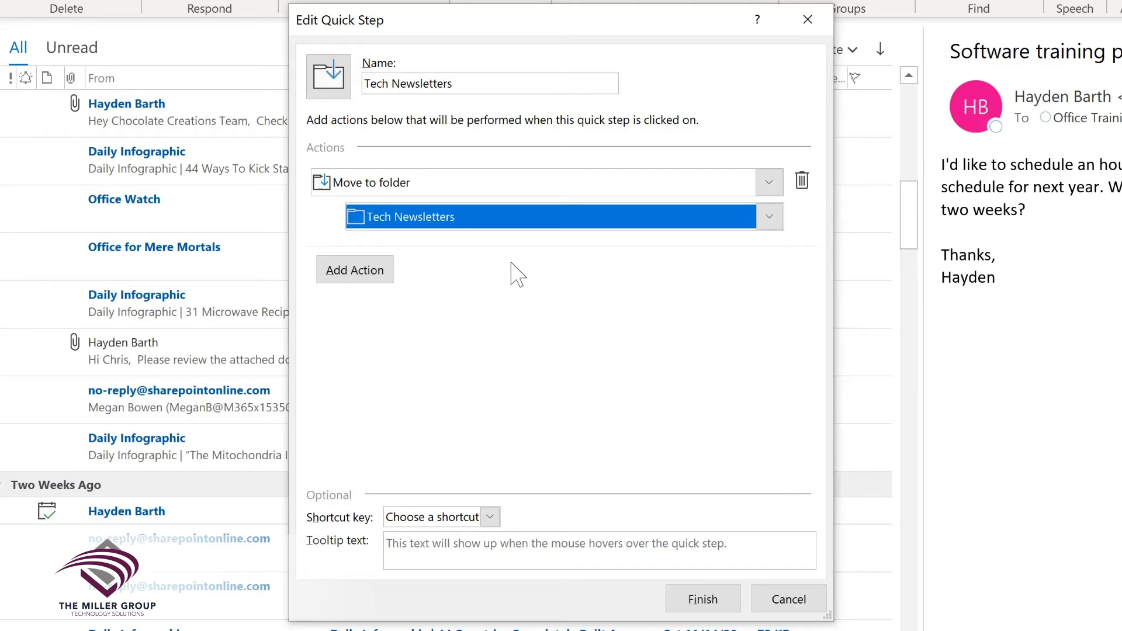
Add a second action to the Quick Step that marks the message as read
{"action": "left_click", "coordinate": [350, 272]}
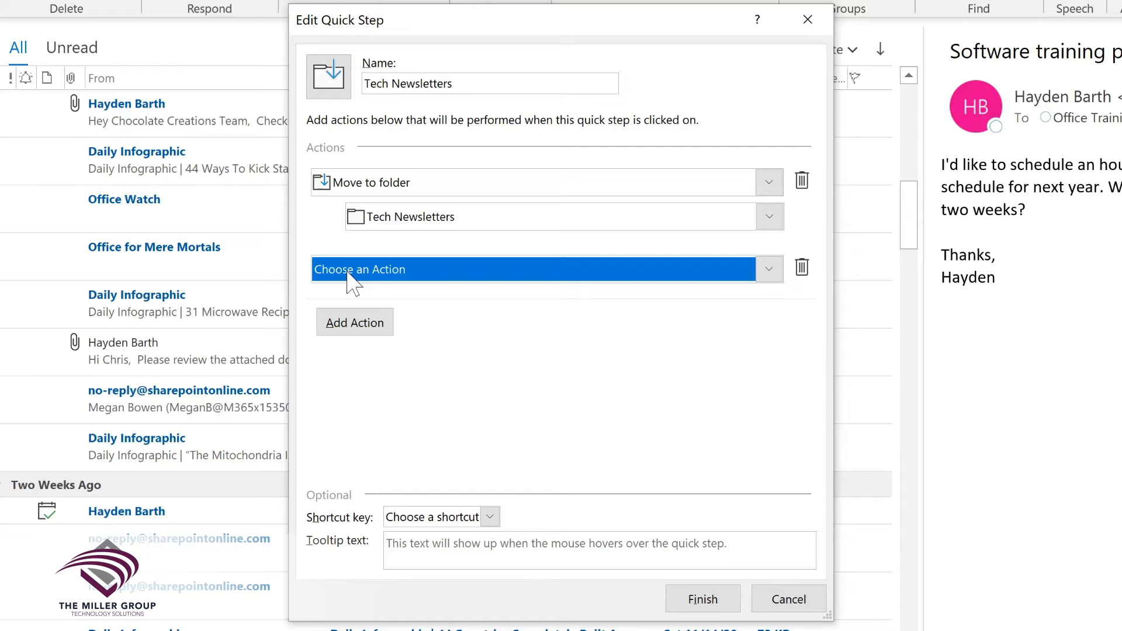
{"action": "left_click", "coordinate": [386, 270]}
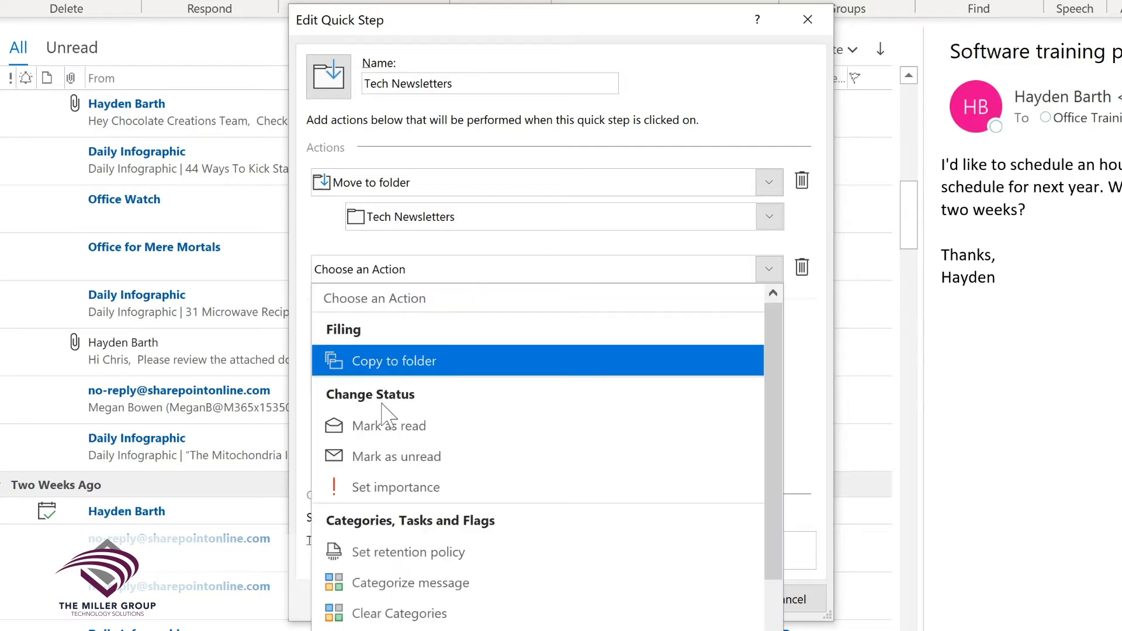
{"action": "left_click", "coordinate": [391, 427]}
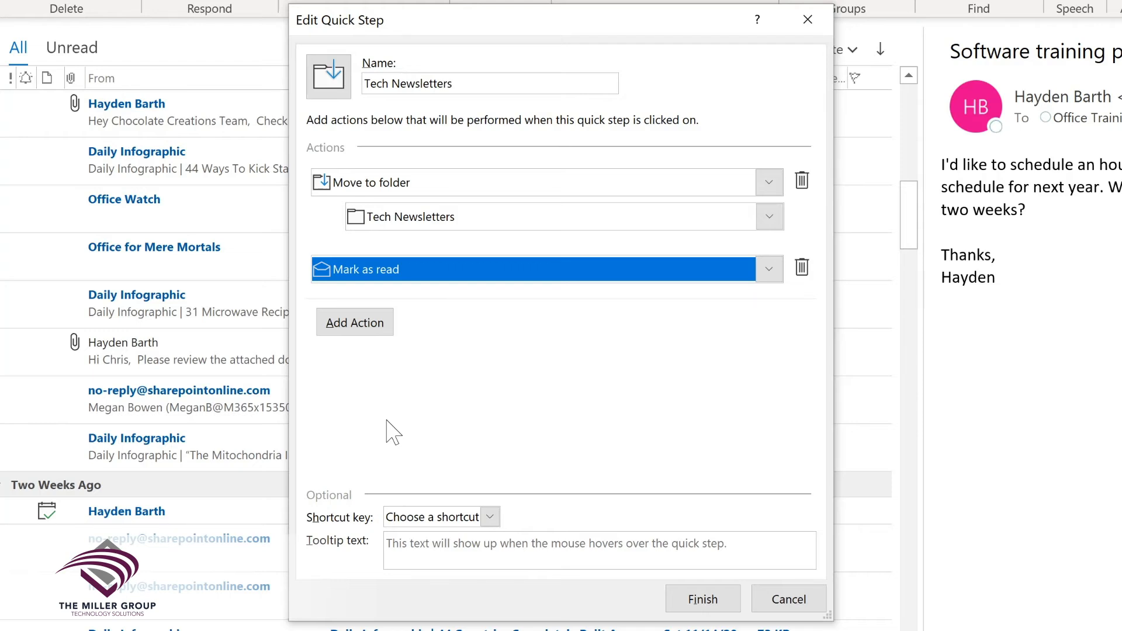
Assign the shortcut CTRL+SHIFT+1 and the tooltip "Move to Tech Newsletter folder" to the Quick Step and save it
{"action": "left_click", "coordinate": [490, 518]}
{"action": "left_click", "coordinate": [495, 559]}
{"action": "type", "text": "Move to Tech Newsletter folder"}
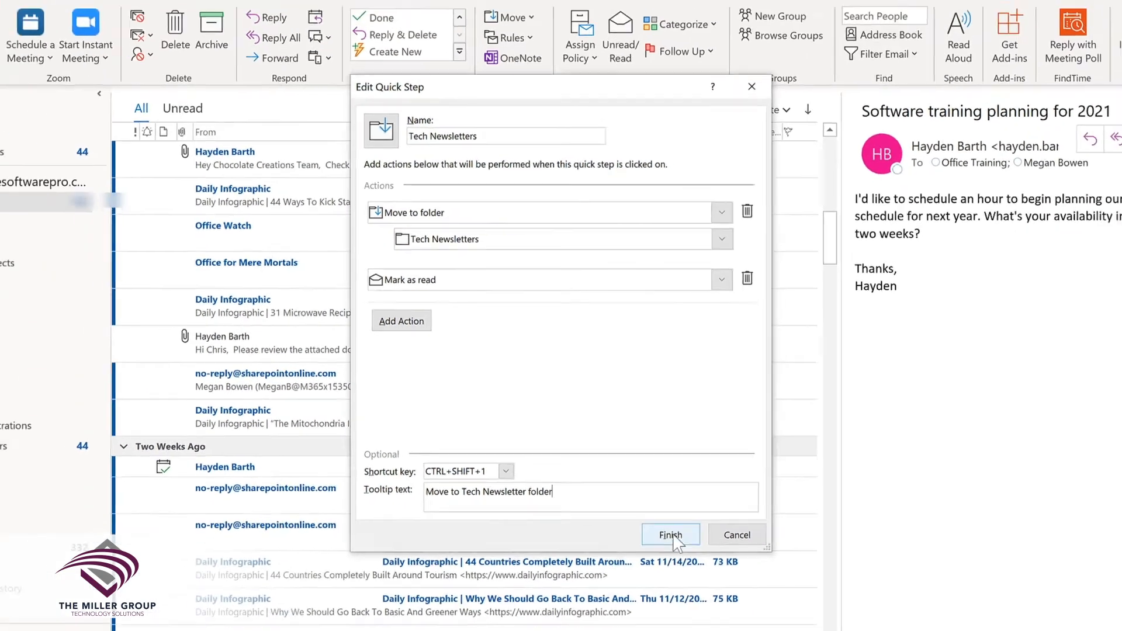
{"action": "left_click", "coordinate": [670, 535]}
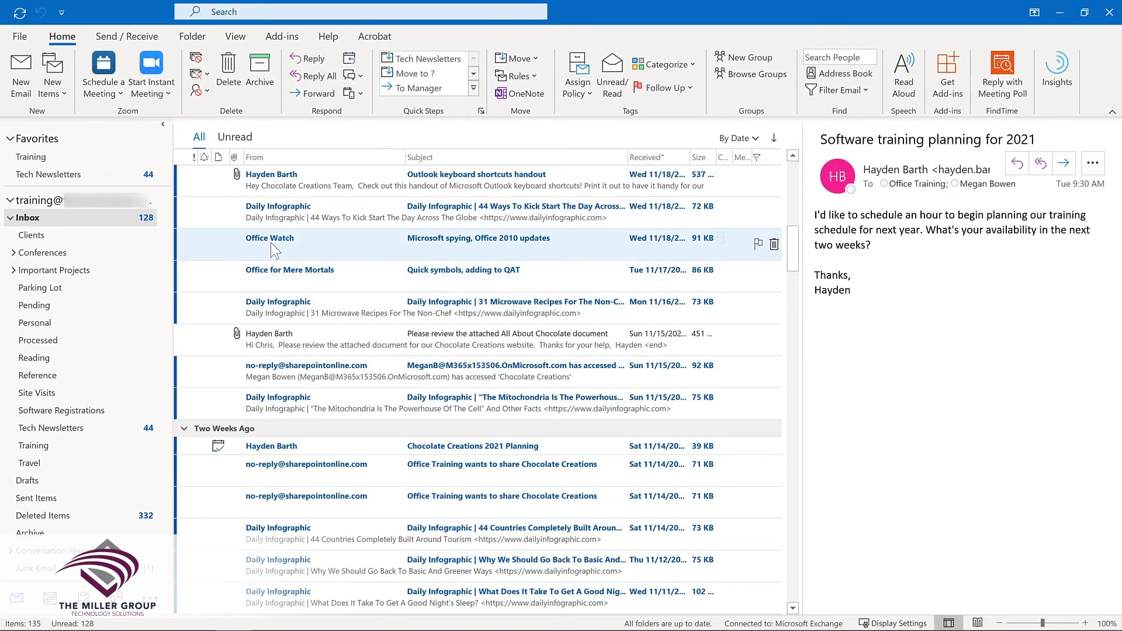
Apply the Tech Newsletters Quick Step to the Office Watch message of 11/18 and the Office for Mere Mortals message of 11/17
{"action": "left_click", "coordinate": [271, 241]}
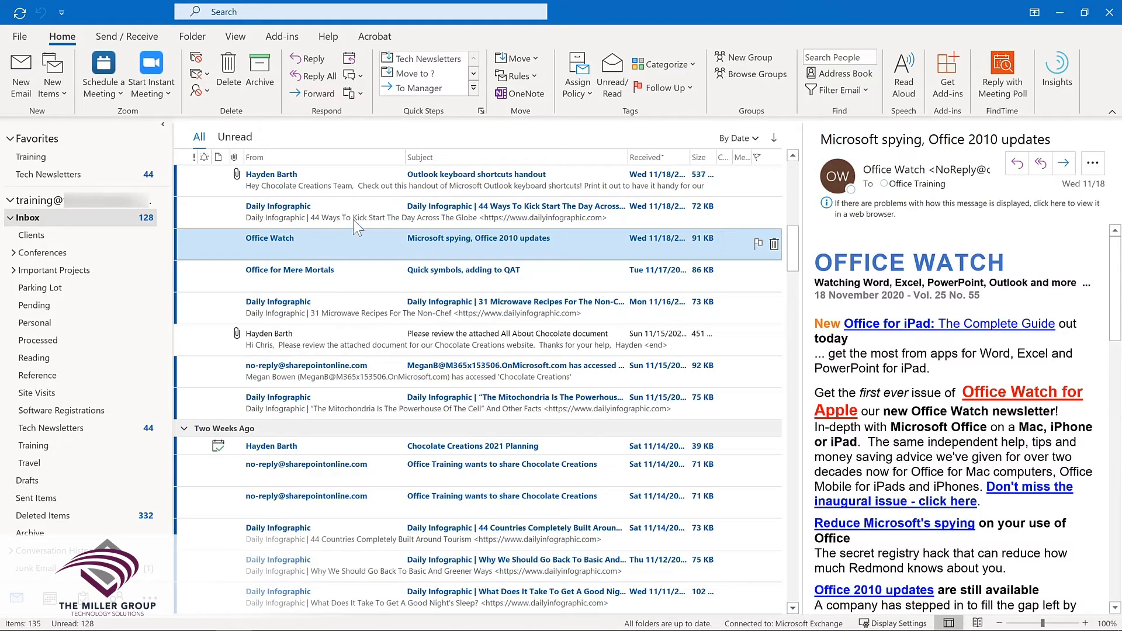
{"action": "left_click", "coordinate": [444, 58]}
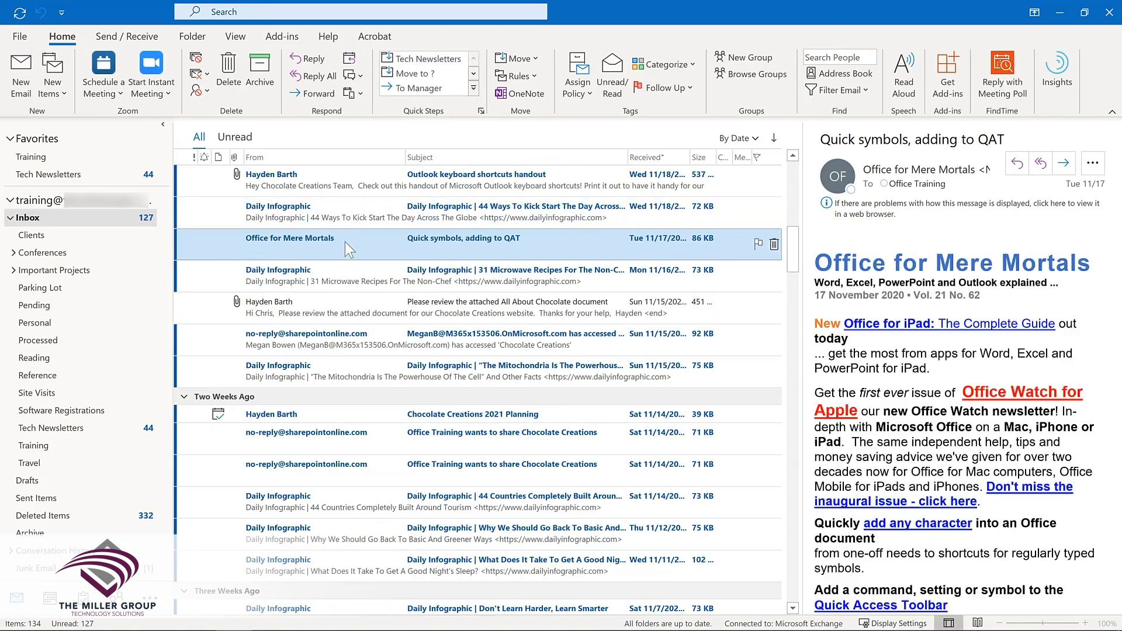
{"action": "key", "text": "ctrl+shift+1"}
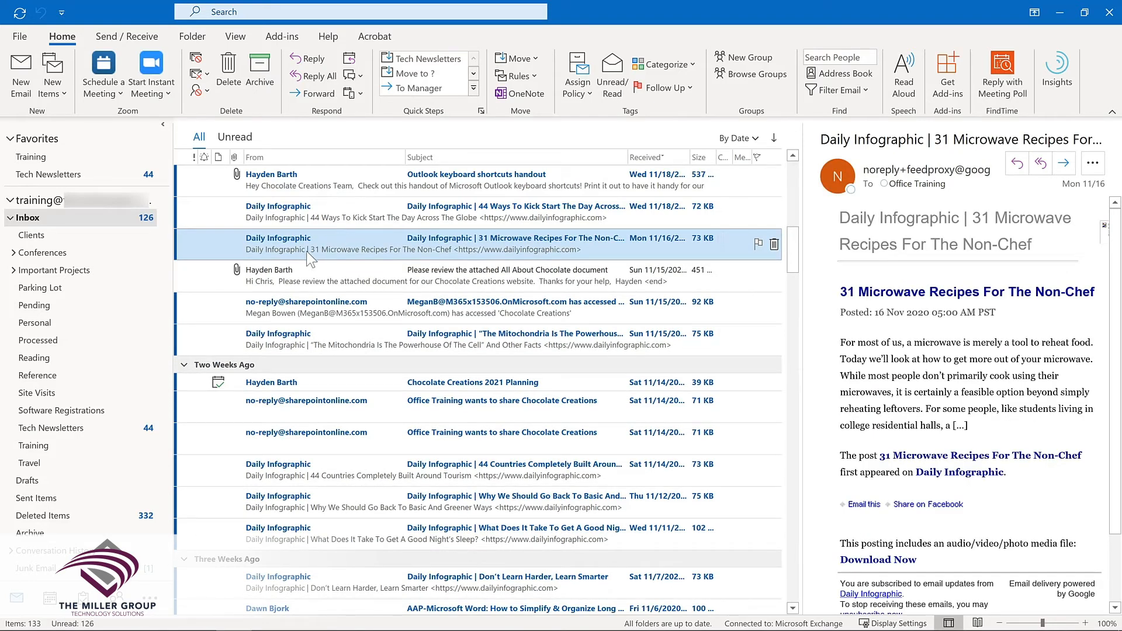
Check the Tech Newsletters folder for the moved messages and open the manager for existing Quick Steps
{"action": "left_click", "coordinate": [96, 430]}
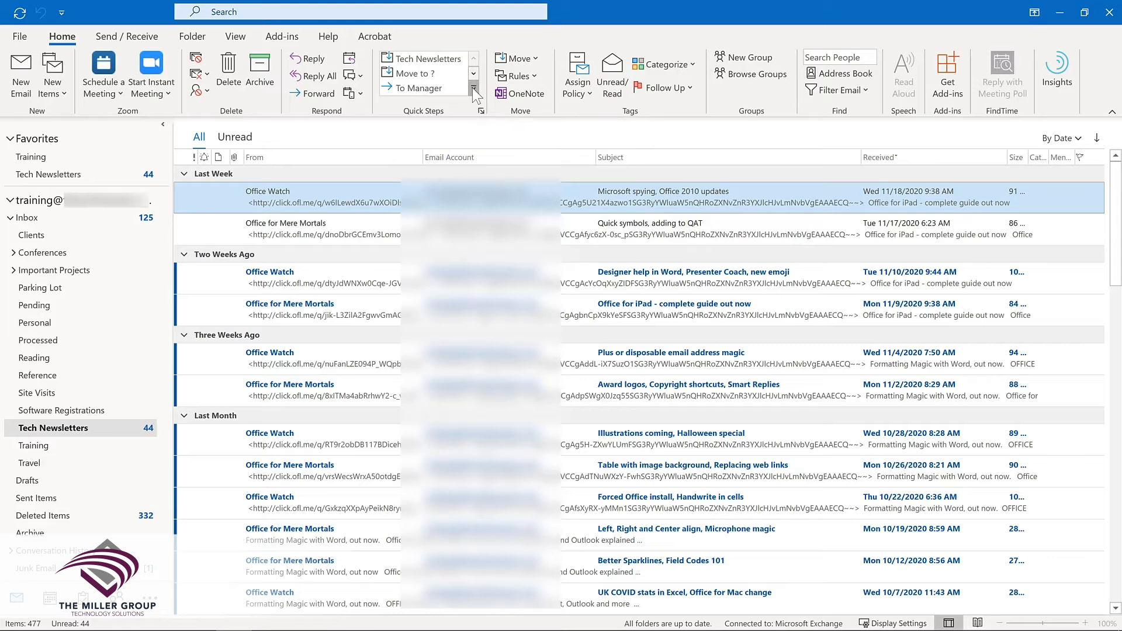
{"action": "left_click", "coordinate": [474, 87]}
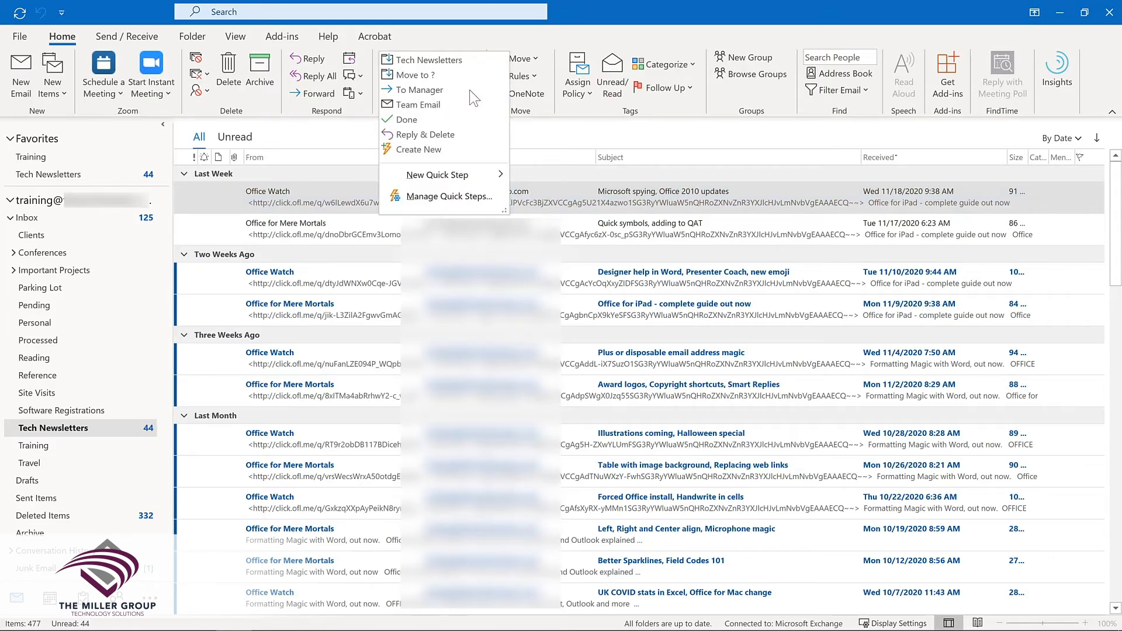
{"action": "left_click", "coordinate": [431, 198]}
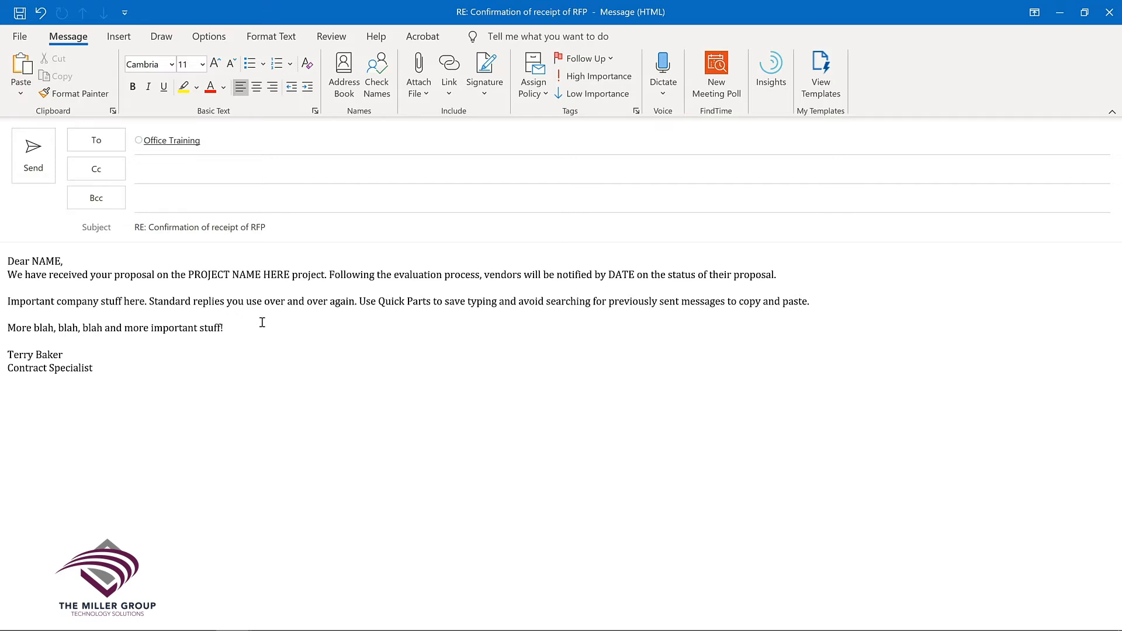
Start saving the entire RFP reply body as a Quick Part and name it "Proposal response"
{"action": "key", "text": "ctrl+a"}
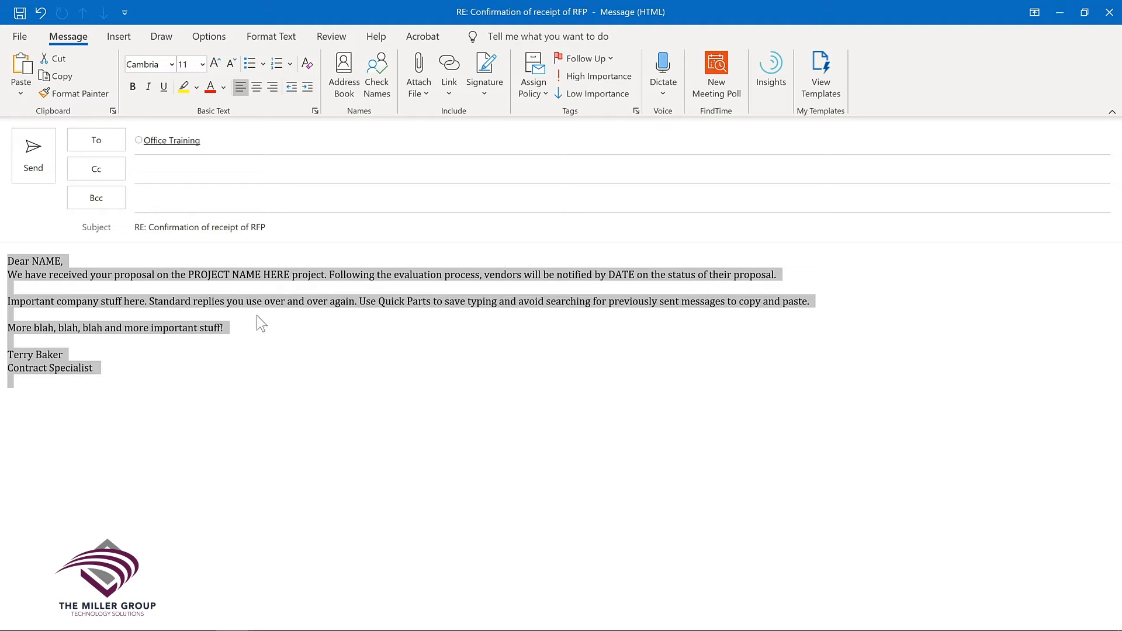
{"action": "left_click", "coordinate": [108, 37]}
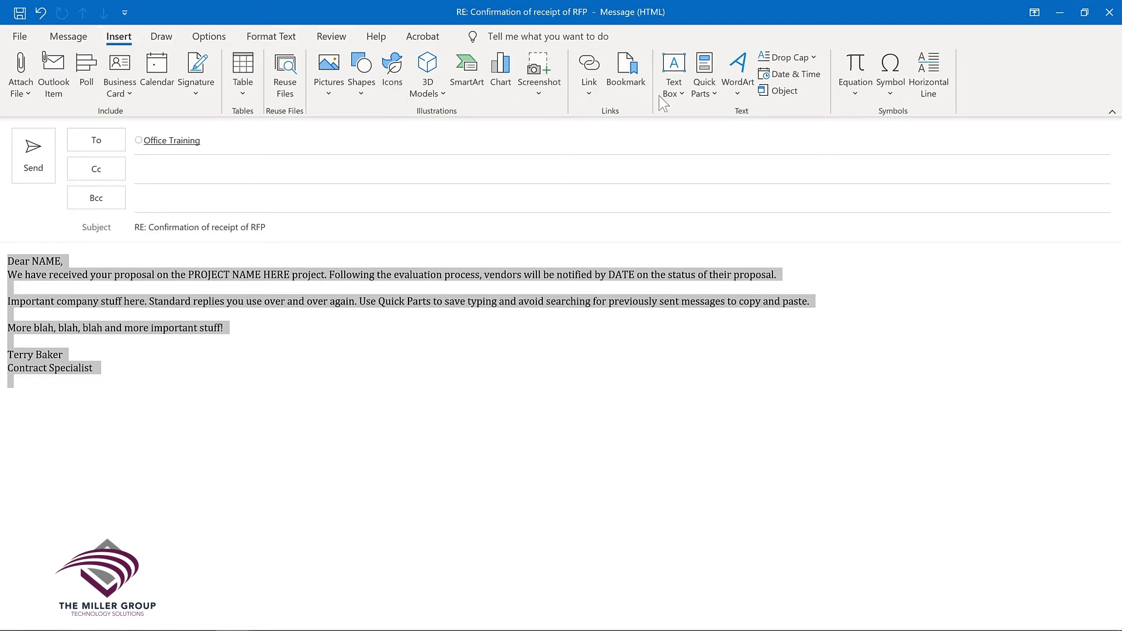
{"action": "left_click", "coordinate": [716, 98]}
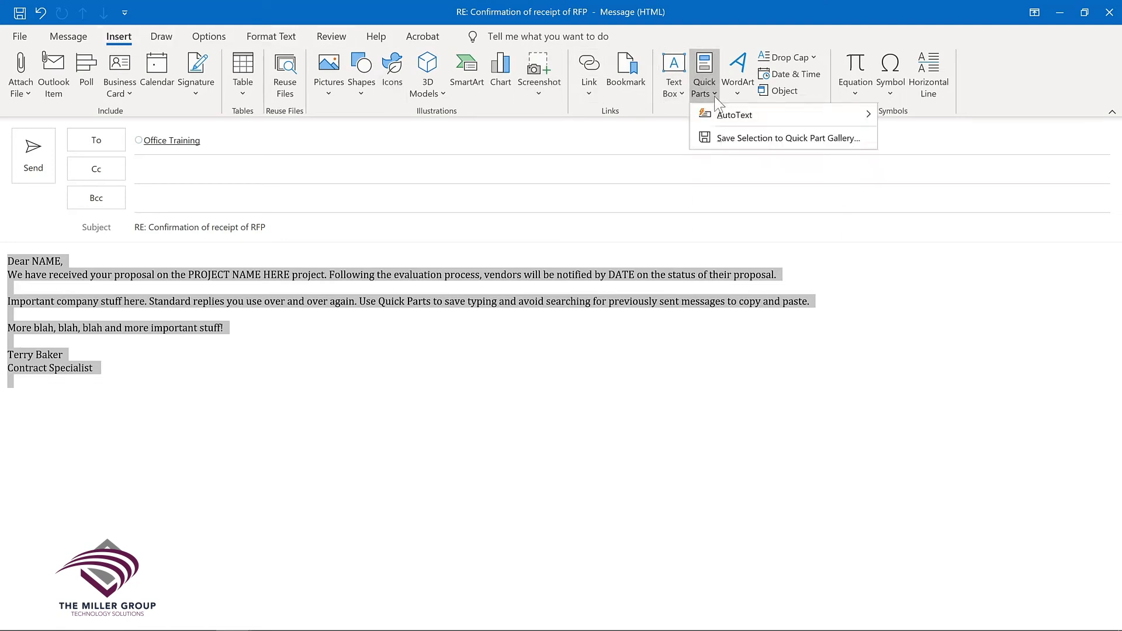
{"action": "left_click", "coordinate": [735, 139]}
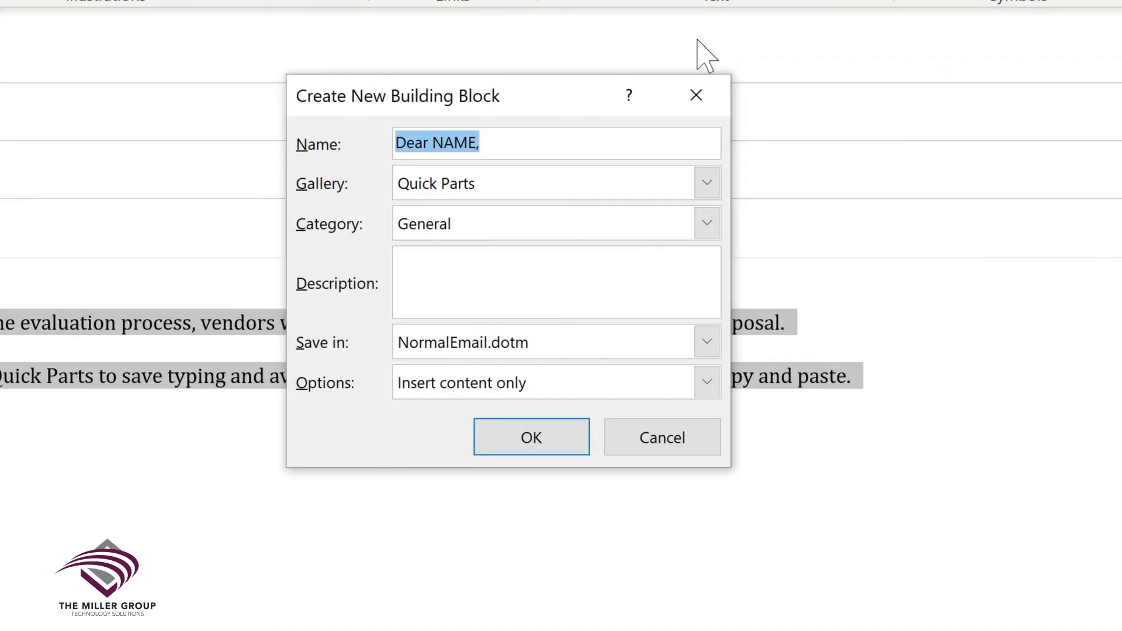
{"action": "type", "text": "Proposal response"}
Create a new category named "Proposals" for the building block
{"action": "left_click", "coordinate": [706, 223]}
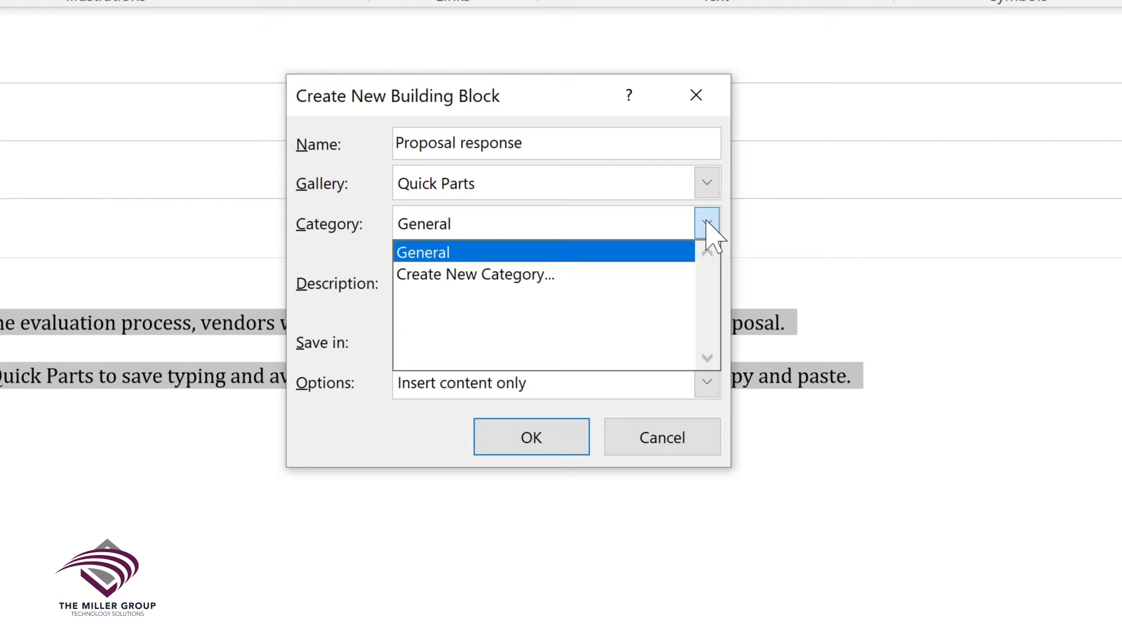
{"action": "left_click", "coordinate": [475, 274]}
{"action": "type", "text": "Pro"}
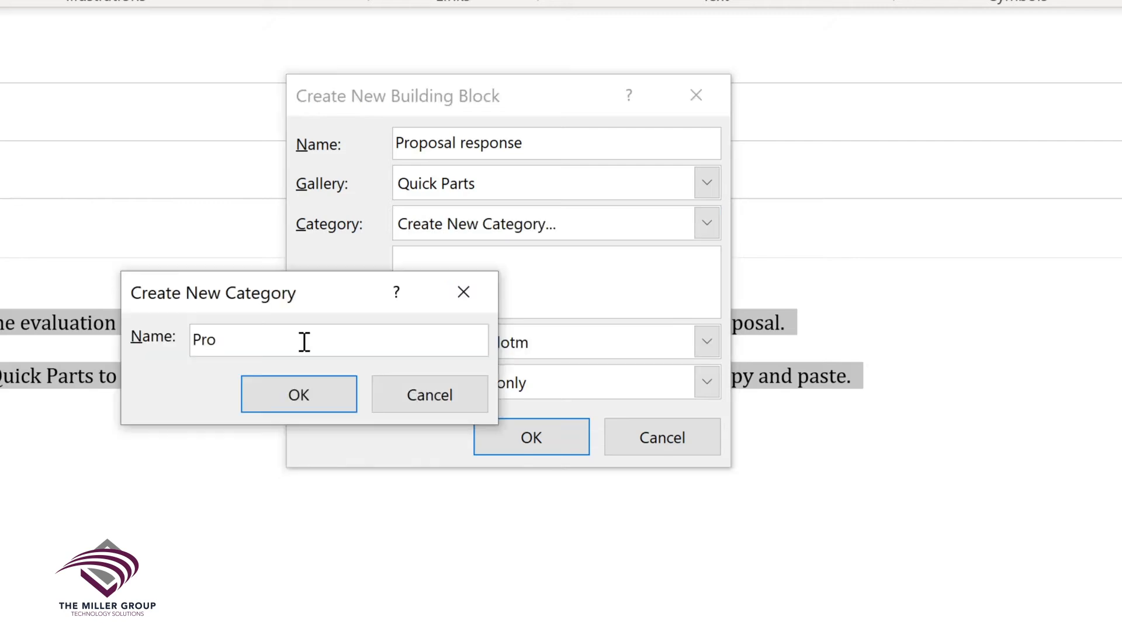
{"action": "type", "text": "posals"}
{"action": "key", "text": "Return"}
Describe the building block as "Response to project proposals", keep the option Insert content only, and save it
{"action": "left_click", "coordinate": [440, 260]}
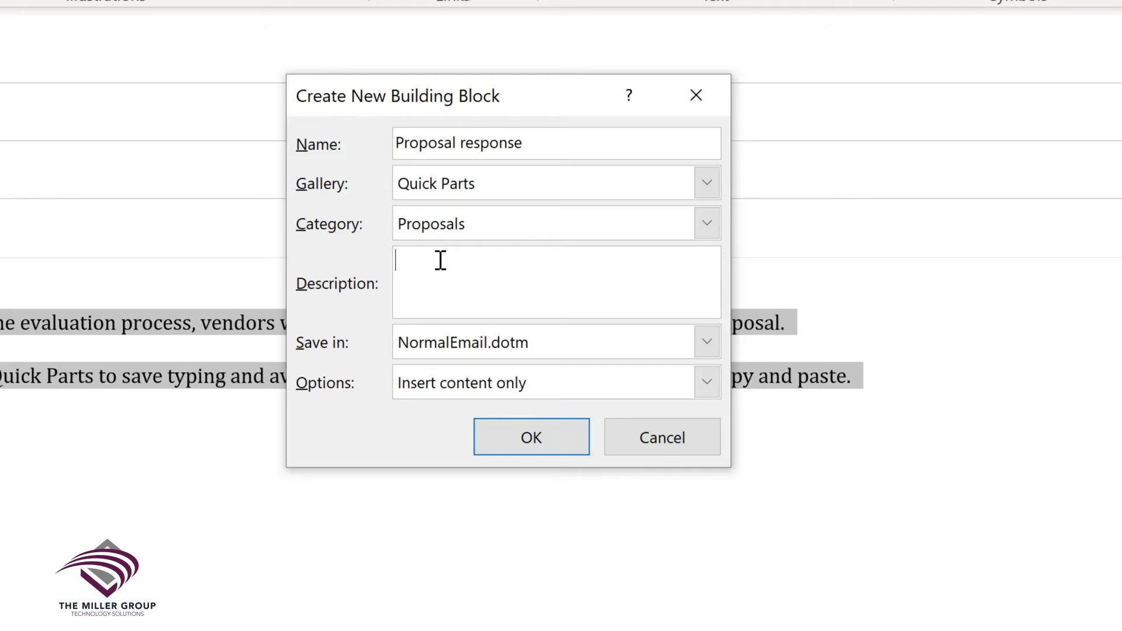
{"action": "type", "text": "Response to project proposals"}
{"action": "left_click", "coordinate": [706, 383]}
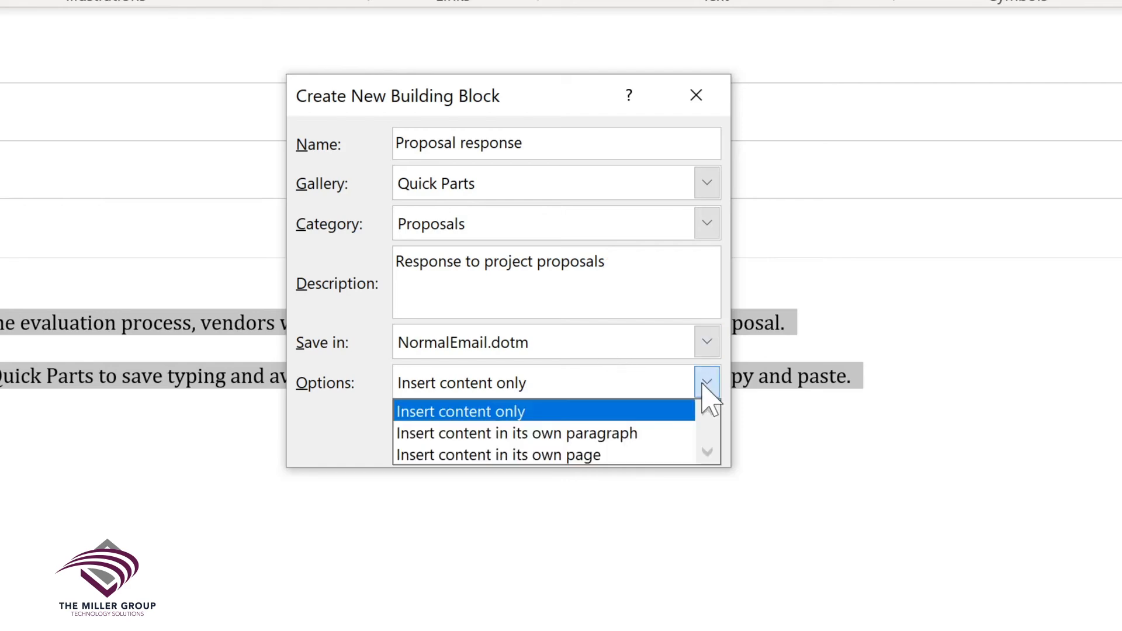
{"action": "left_click", "coordinate": [707, 385]}
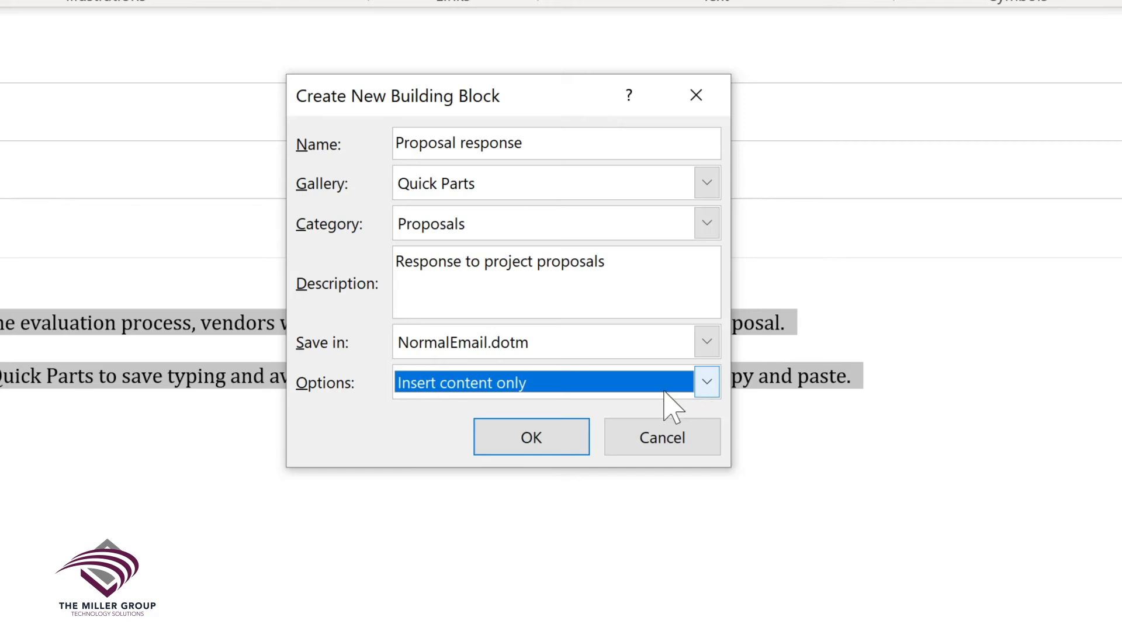
{"action": "left_click", "coordinate": [535, 445]}
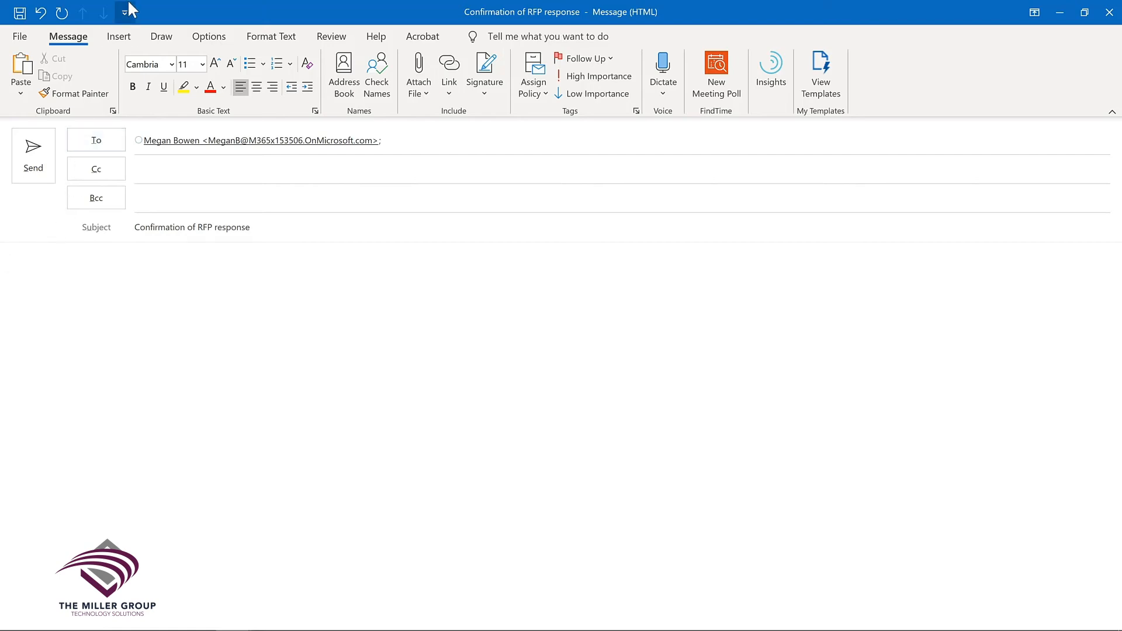
Insert the Proposal response Quick Part into the body of the "Confirmation of RFP response" message
{"action": "left_click", "coordinate": [123, 42]}
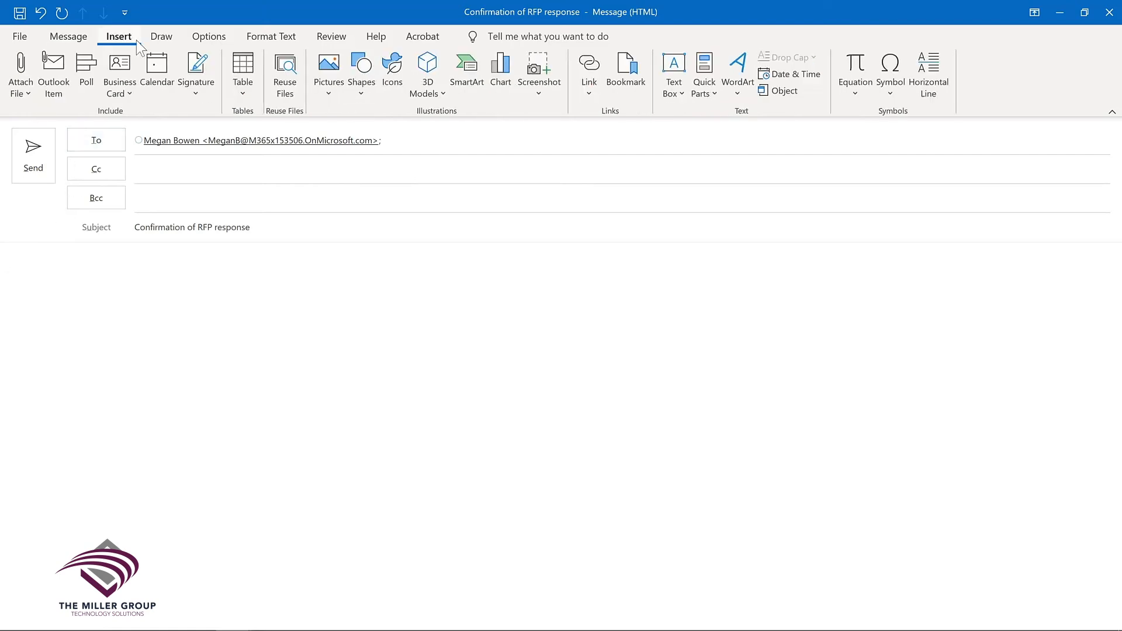
{"action": "left_click", "coordinate": [704, 99]}
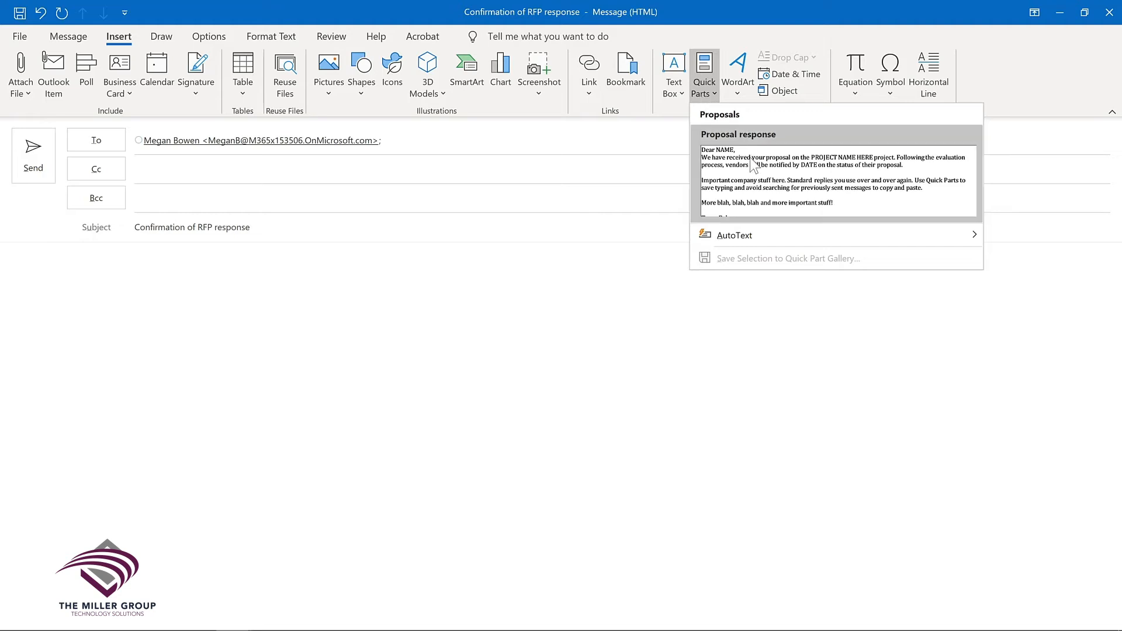
{"action": "left_click", "coordinate": [754, 173]}
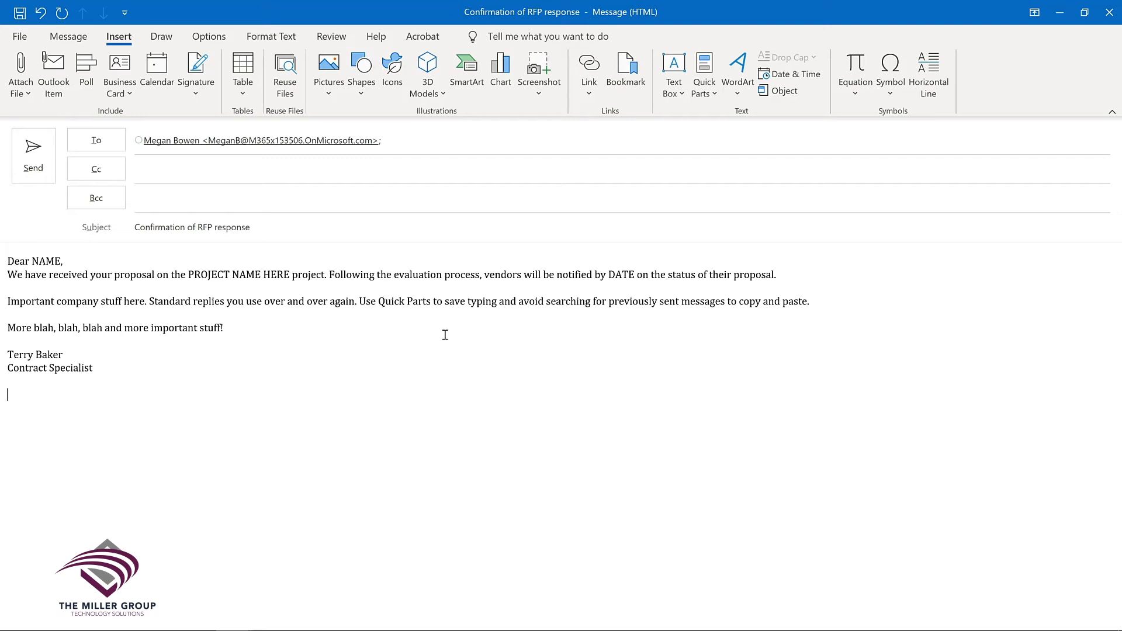
Review the insertion options of the Proposal response Quick Part and open Organize and Delete for it
{"action": "left_click", "coordinate": [704, 79]}
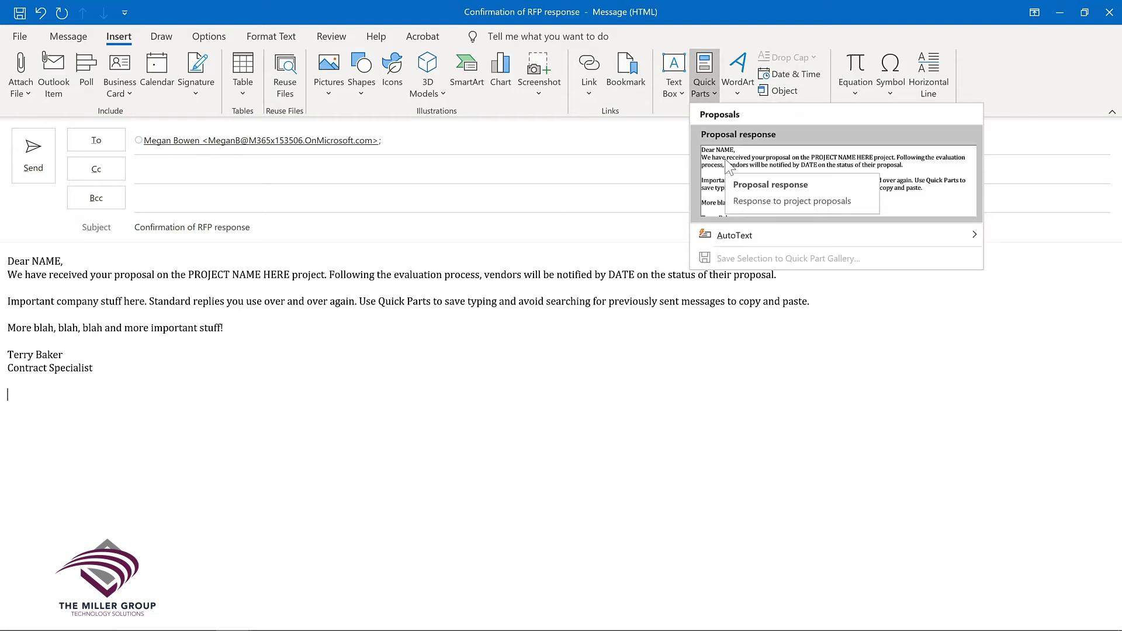
{"action": "right_click", "coordinate": [729, 167]}
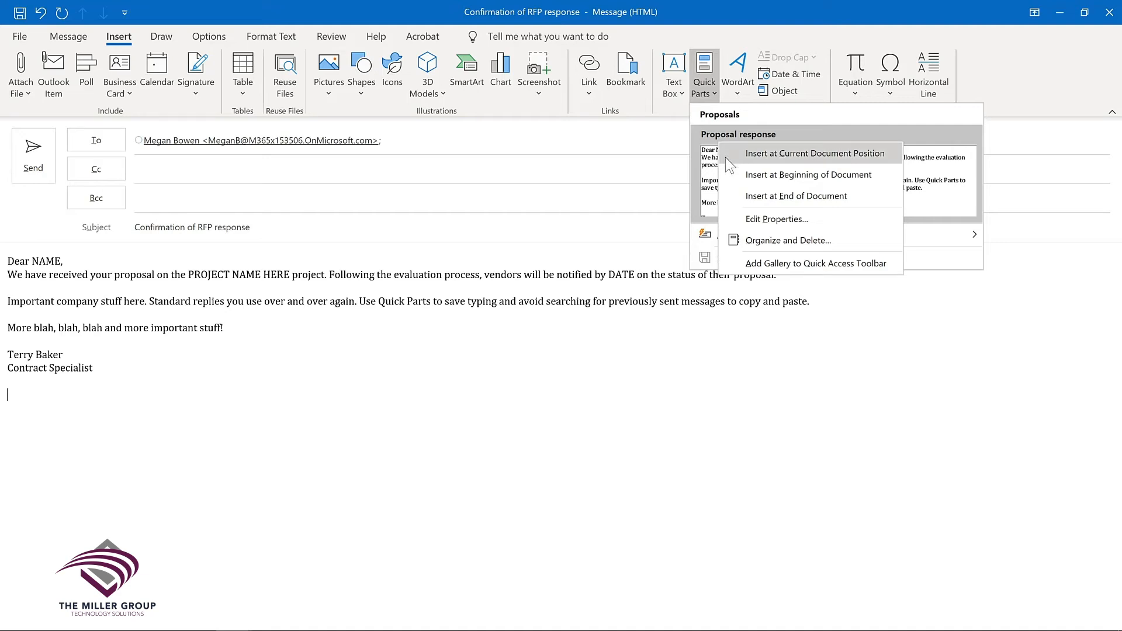
{"action": "left_click", "coordinate": [752, 237]}
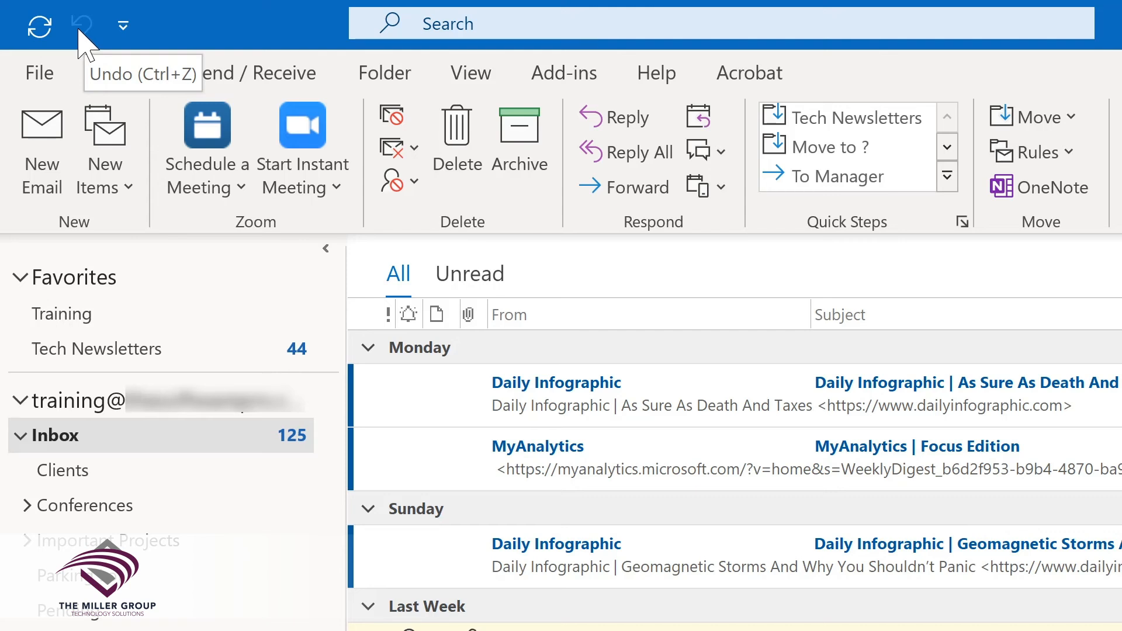
Add the Reply, Reply All and Forward commands to the main window's Quick Access Toolbar
{"action": "left_click", "coordinate": [123, 25]}
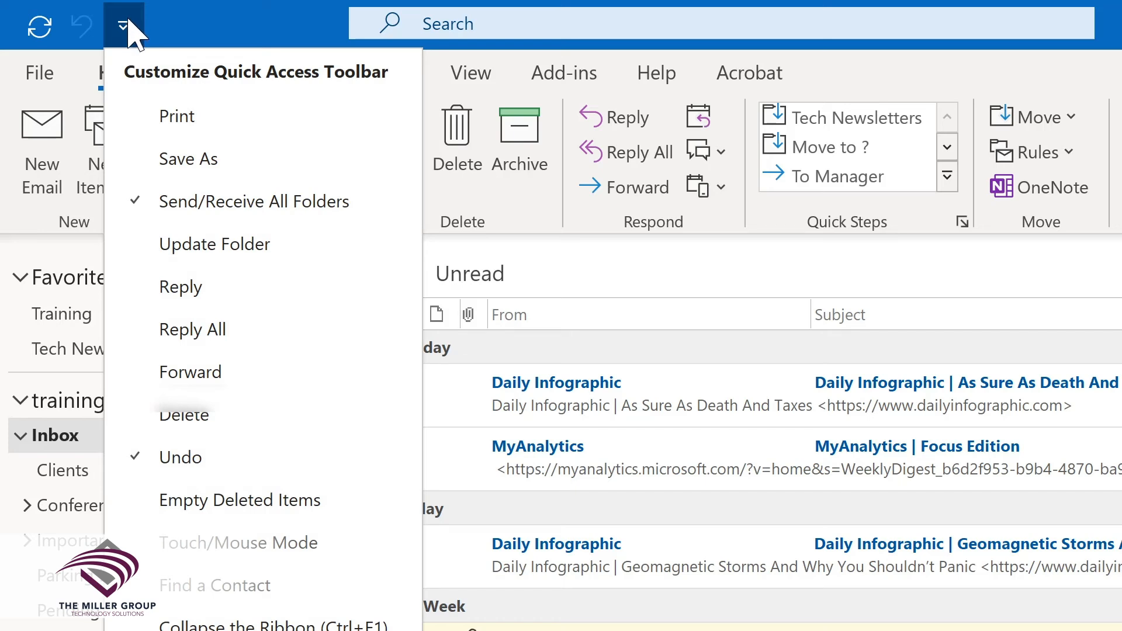
{"action": "left_click", "coordinate": [175, 287]}
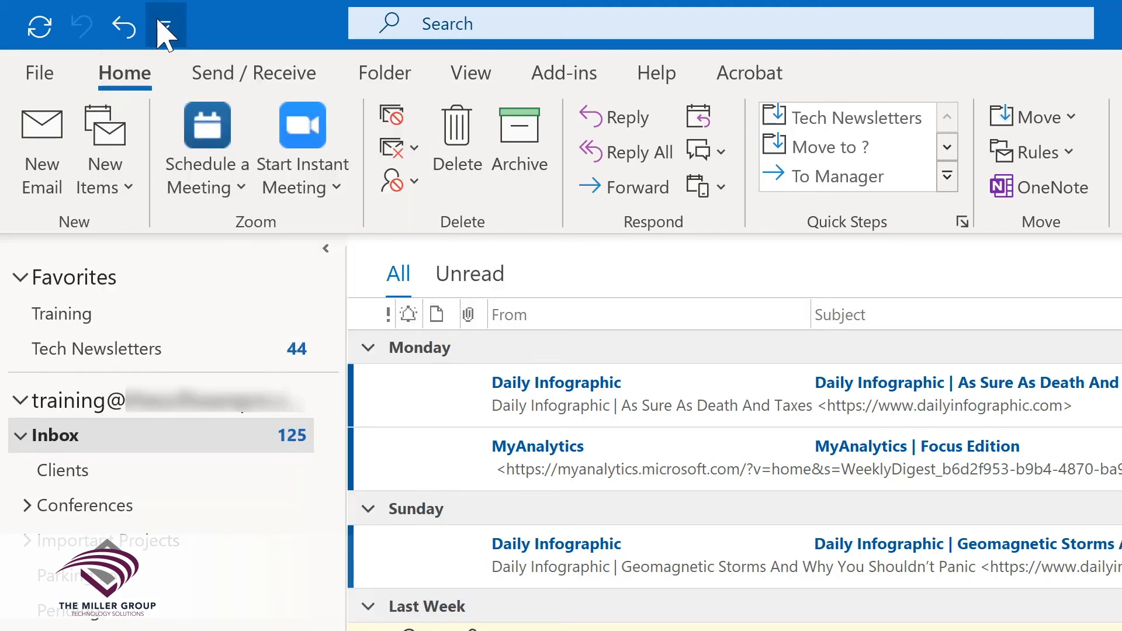
{"action": "left_click", "coordinate": [167, 29]}
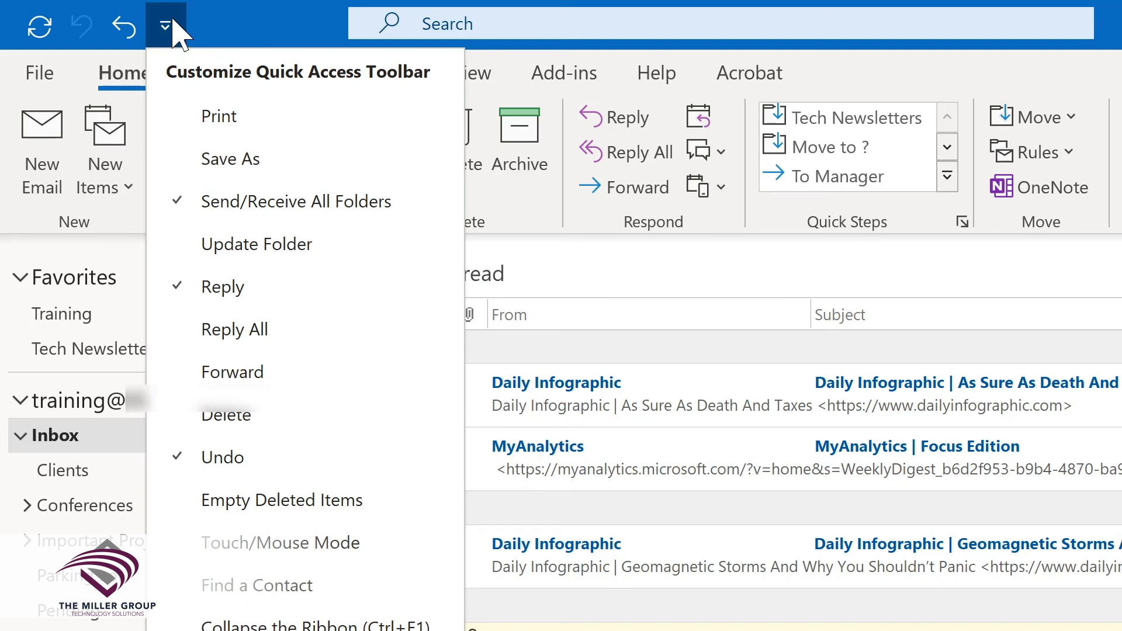
{"action": "left_click", "coordinate": [208, 338]}
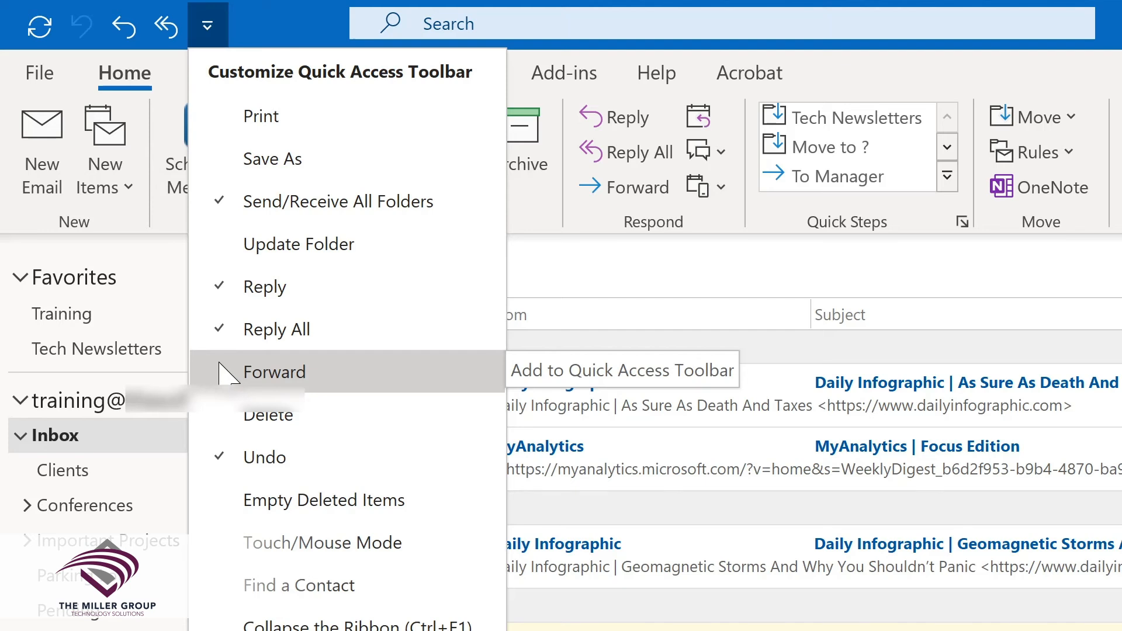
{"action": "left_click", "coordinate": [221, 370]}
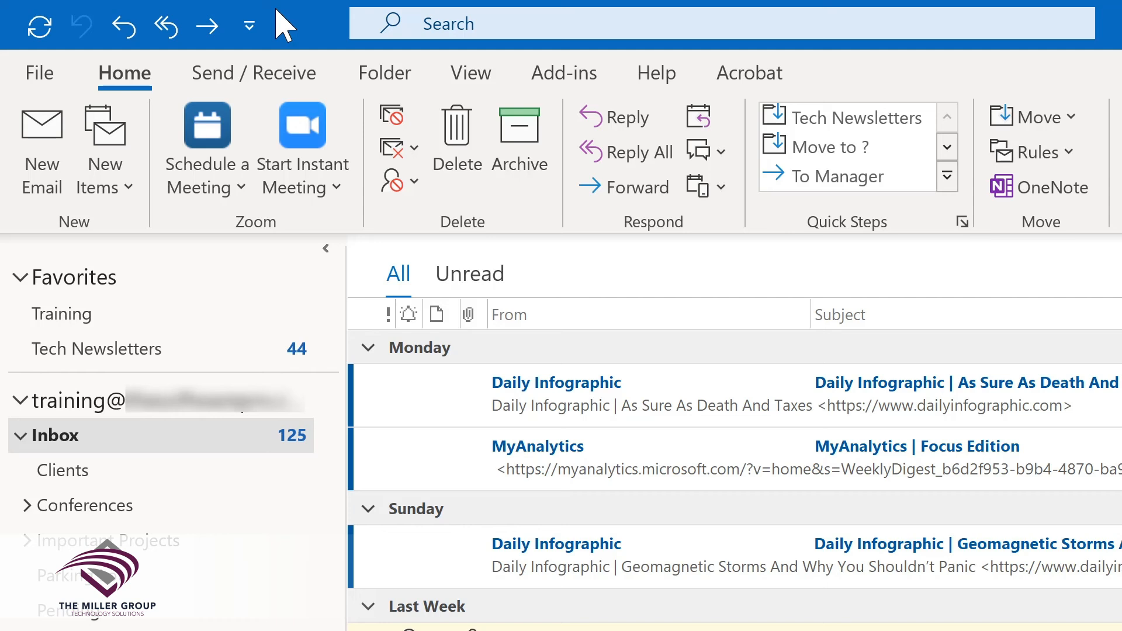
Start a new email message and add the Quick Parts command to its Quick Access Toolbar
{"action": "key", "text": "ctrl+n"}
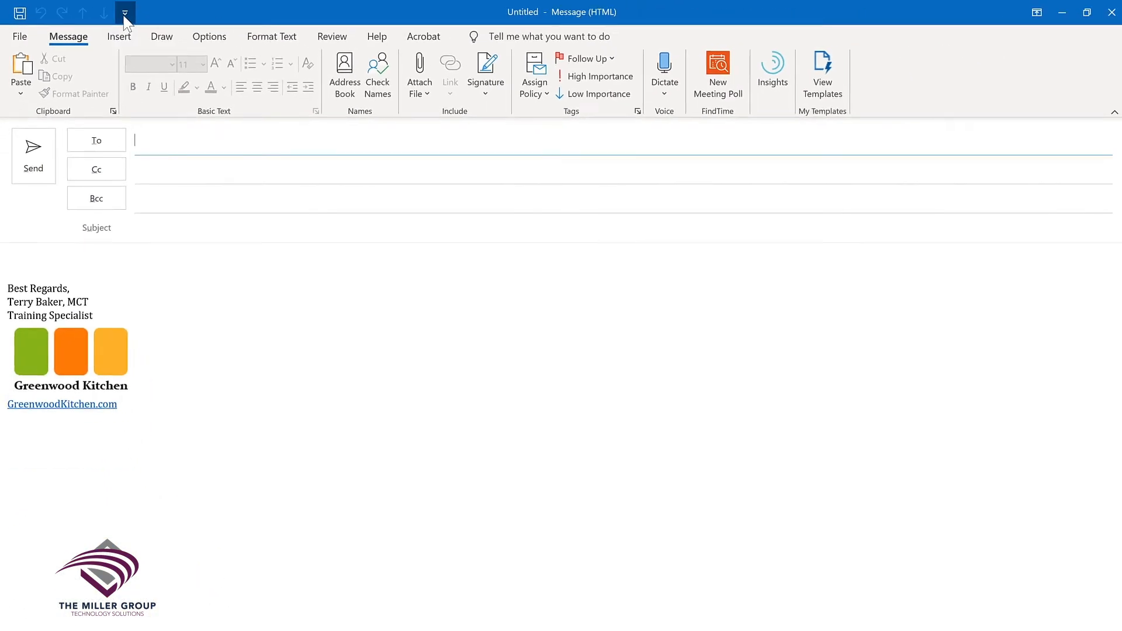
{"action": "left_click", "coordinate": [124, 15]}
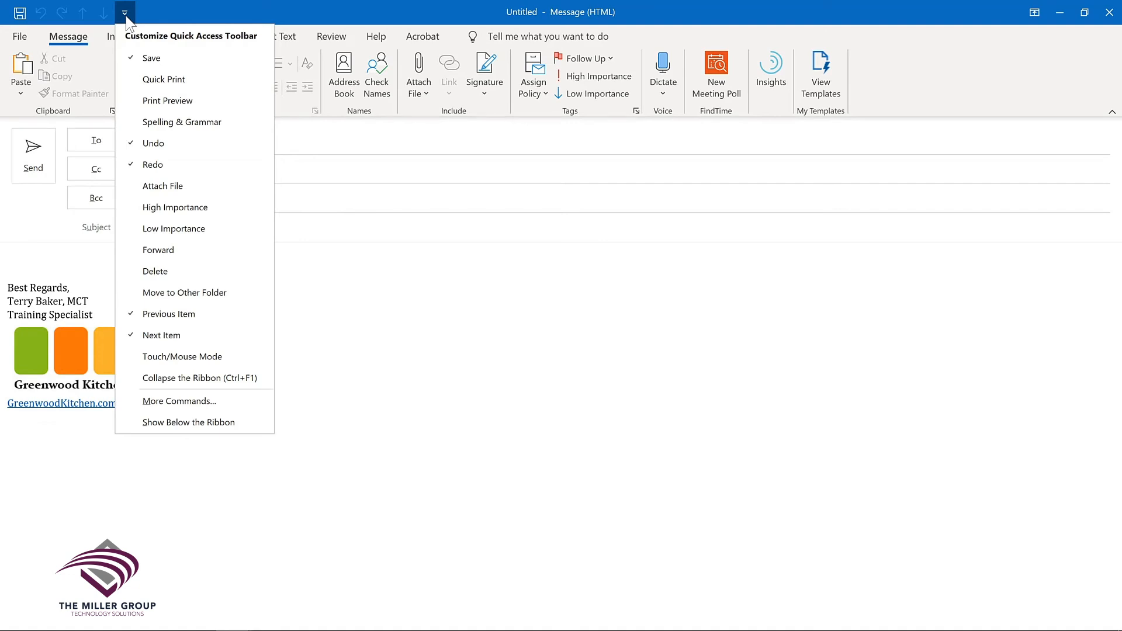
{"action": "left_click", "coordinate": [125, 17]}
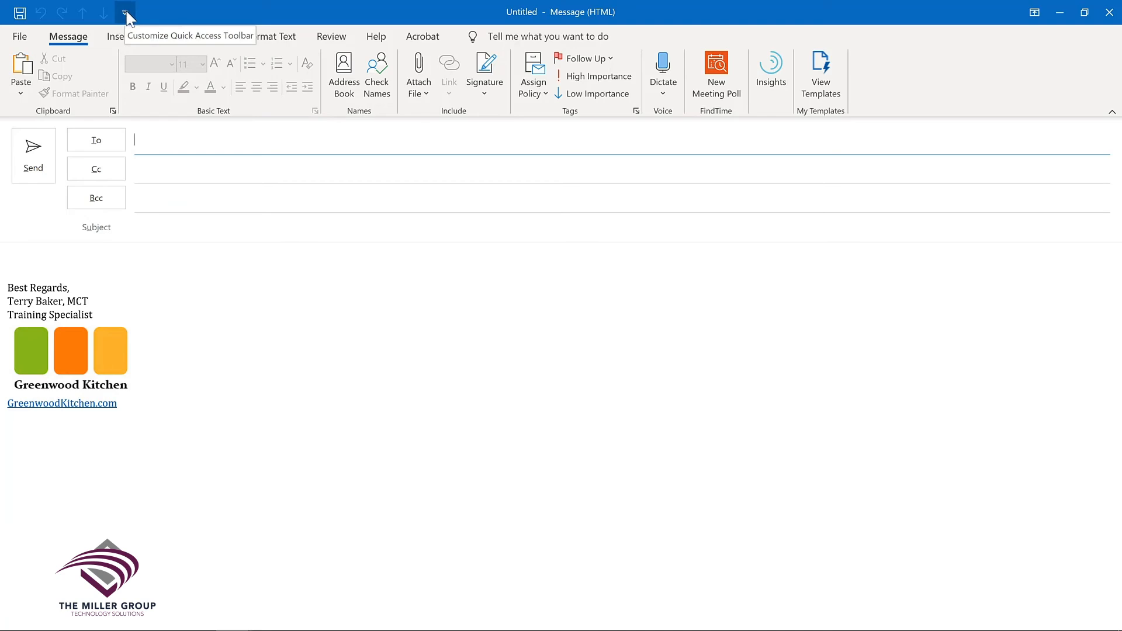
{"action": "left_click", "coordinate": [43, 249]}
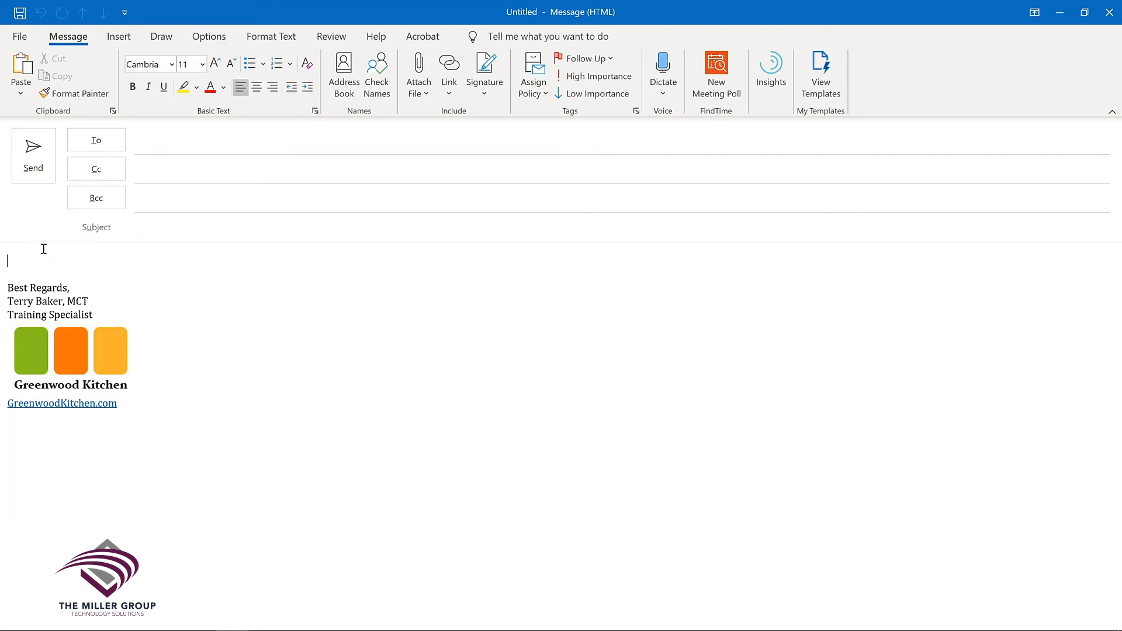
{"action": "left_click", "coordinate": [116, 39]}
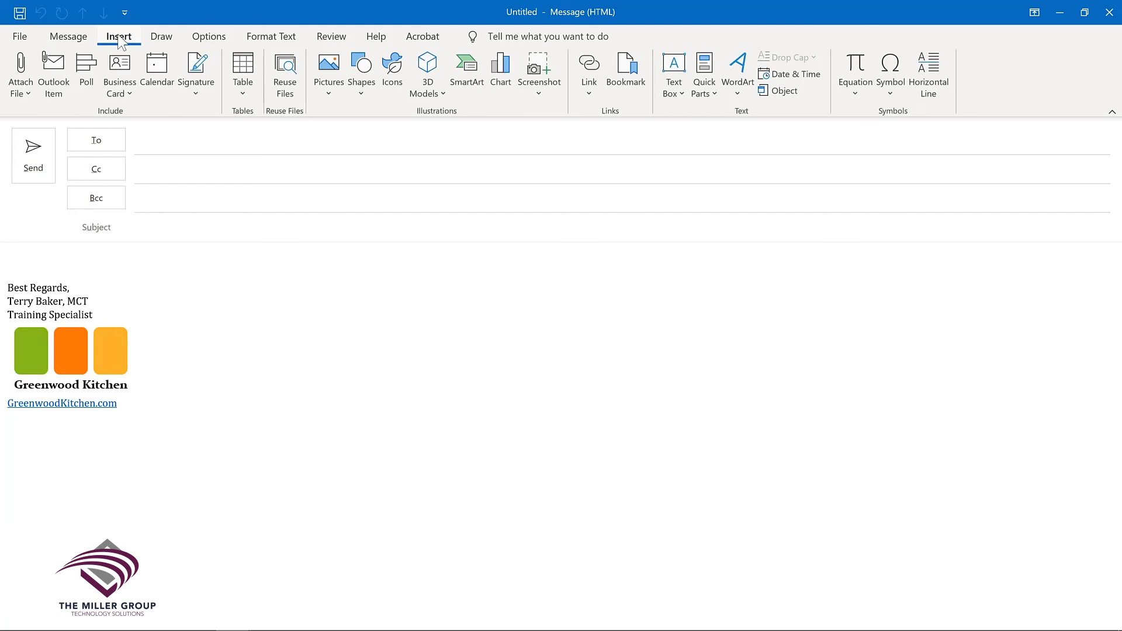
{"action": "right_click", "coordinate": [704, 68]}
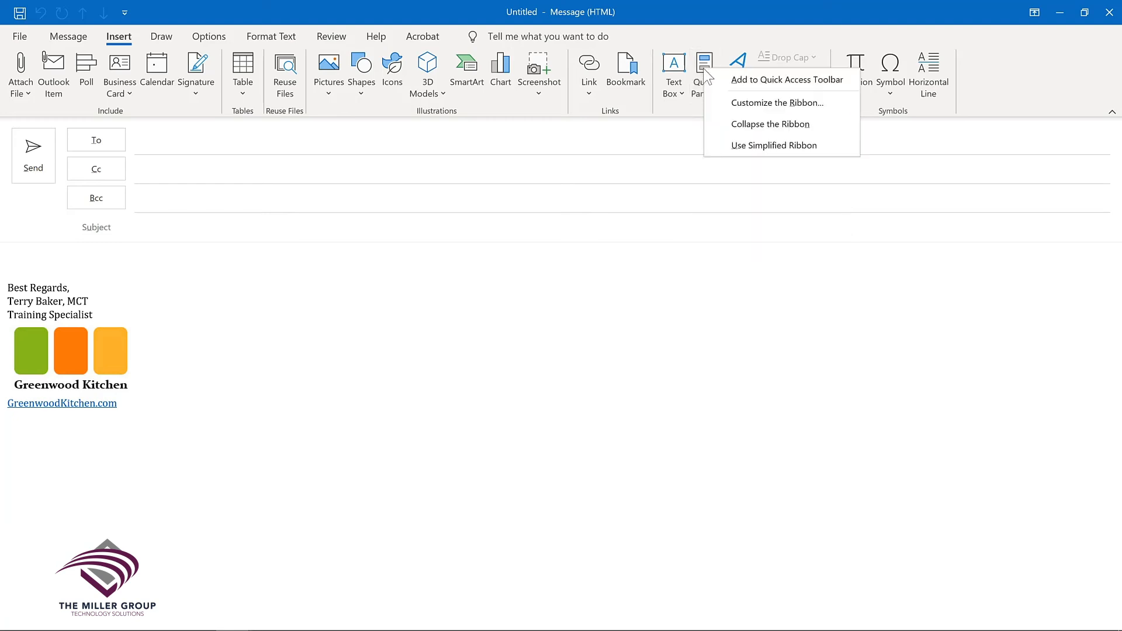
{"action": "left_click", "coordinate": [724, 89]}
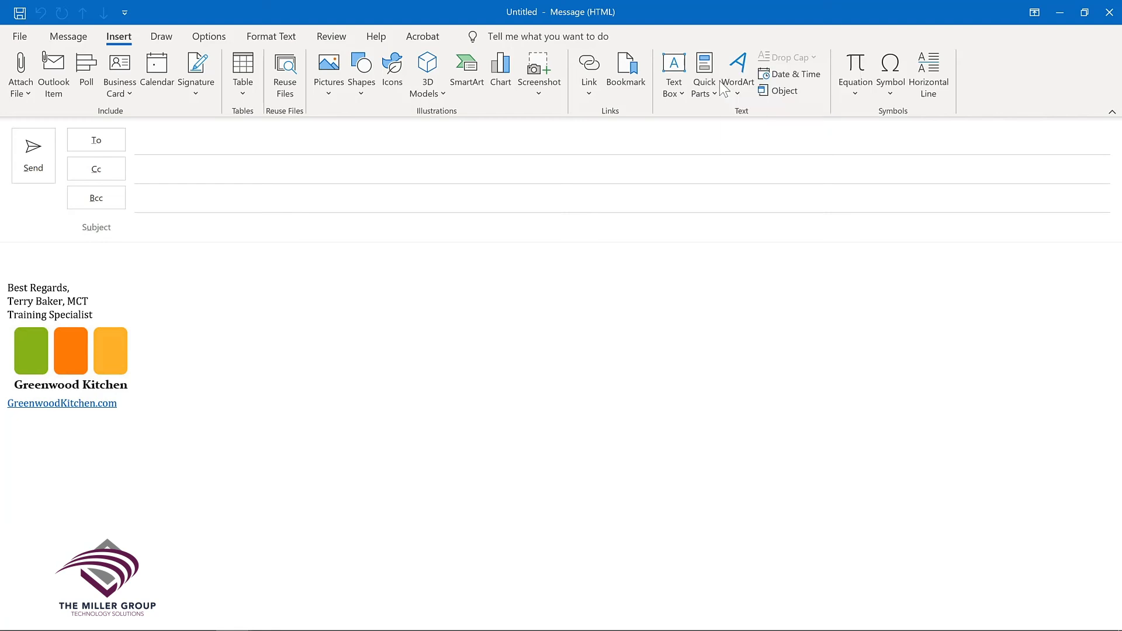
Add the Delay Delivery command to the message window's Quick Access Toolbar
{"action": "left_click", "coordinate": [208, 37]}
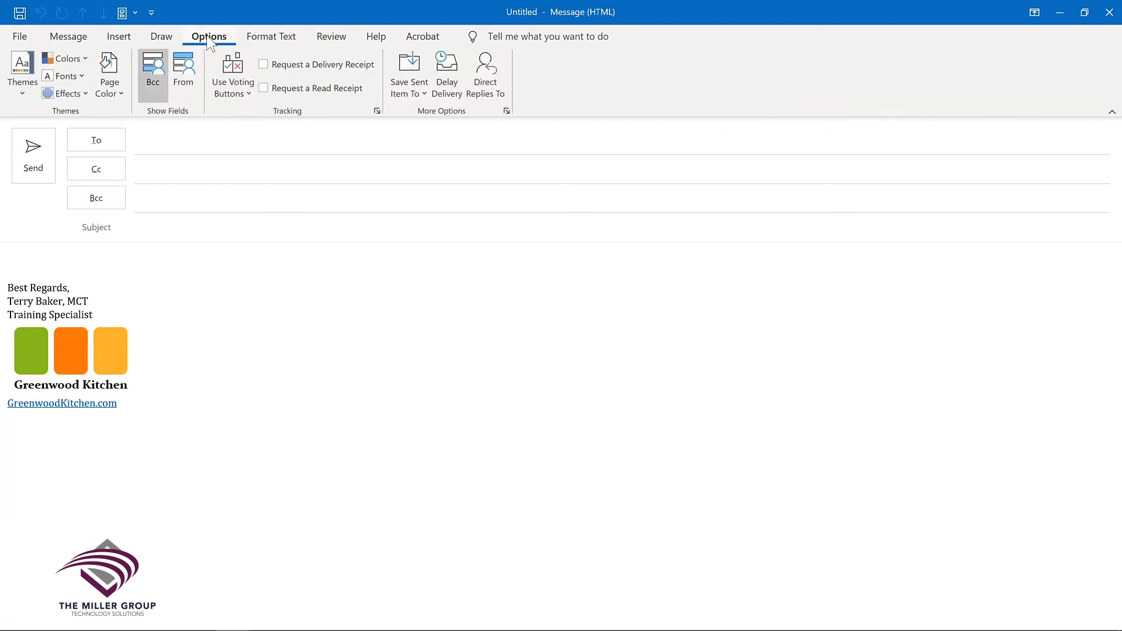
{"action": "right_click", "coordinate": [454, 81]}
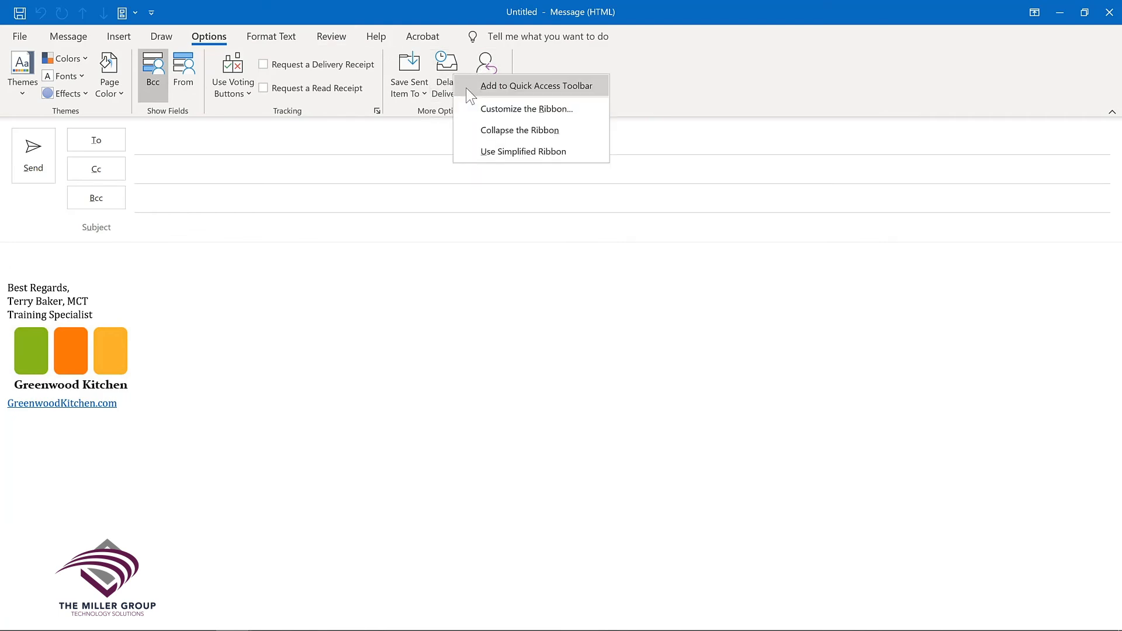
{"action": "left_click", "coordinate": [469, 86]}
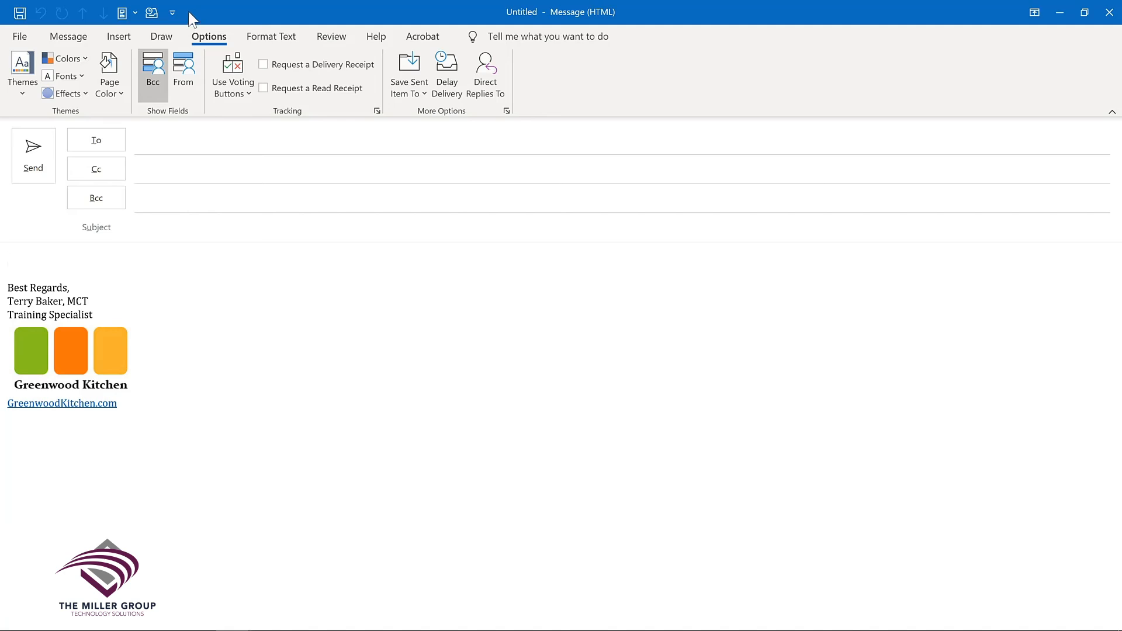
Show the Quick Access Toolbar below the ribbon and open its full customization settings from the inbox window
{"action": "left_click", "coordinate": [172, 12]}
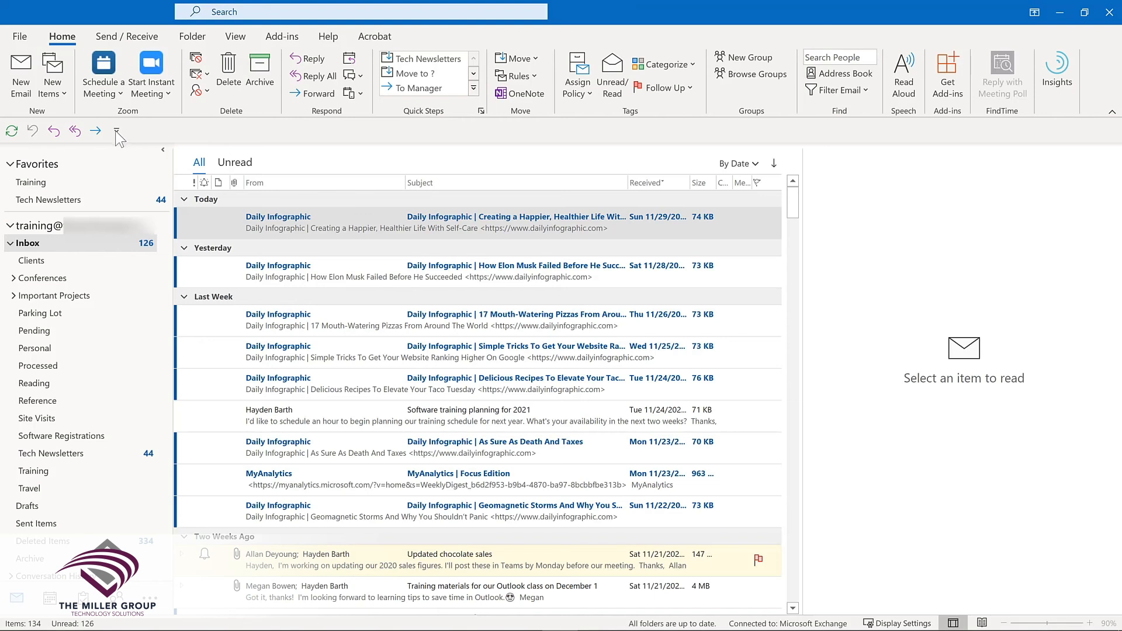
{"action": "left_click", "coordinate": [117, 132]}
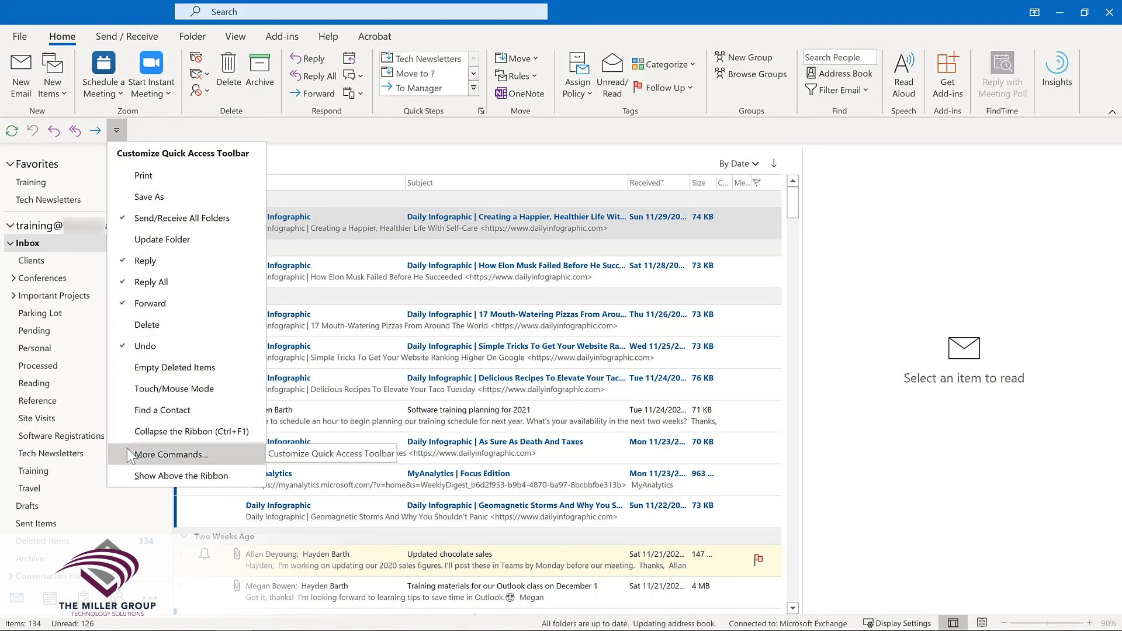
{"action": "right_click", "coordinate": [71, 136]}
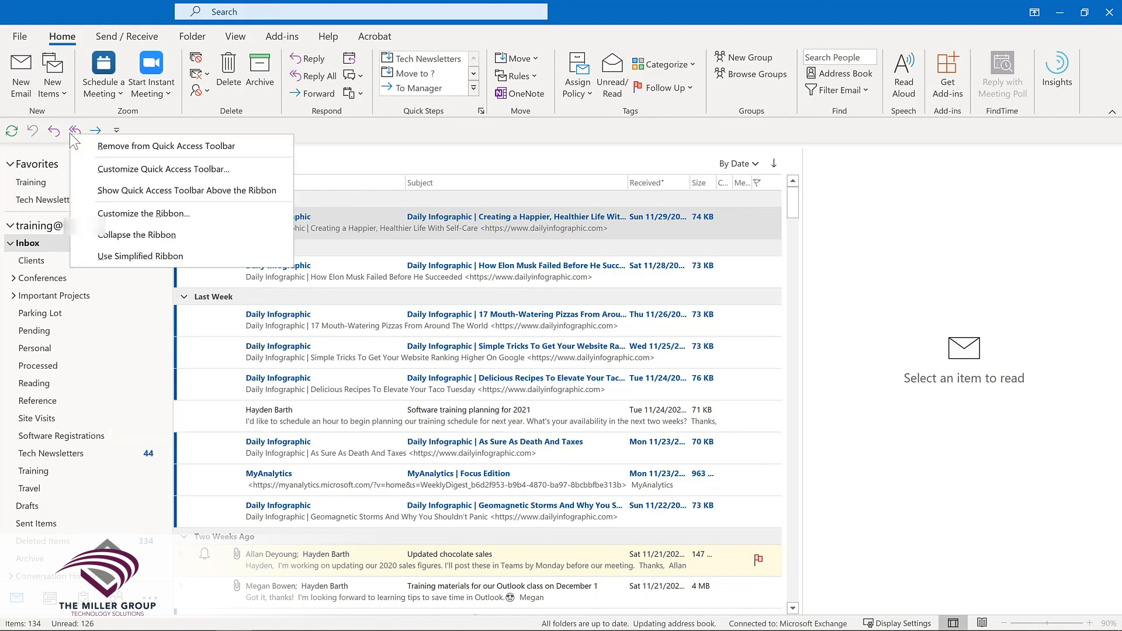
{"action": "left_click", "coordinate": [92, 168]}
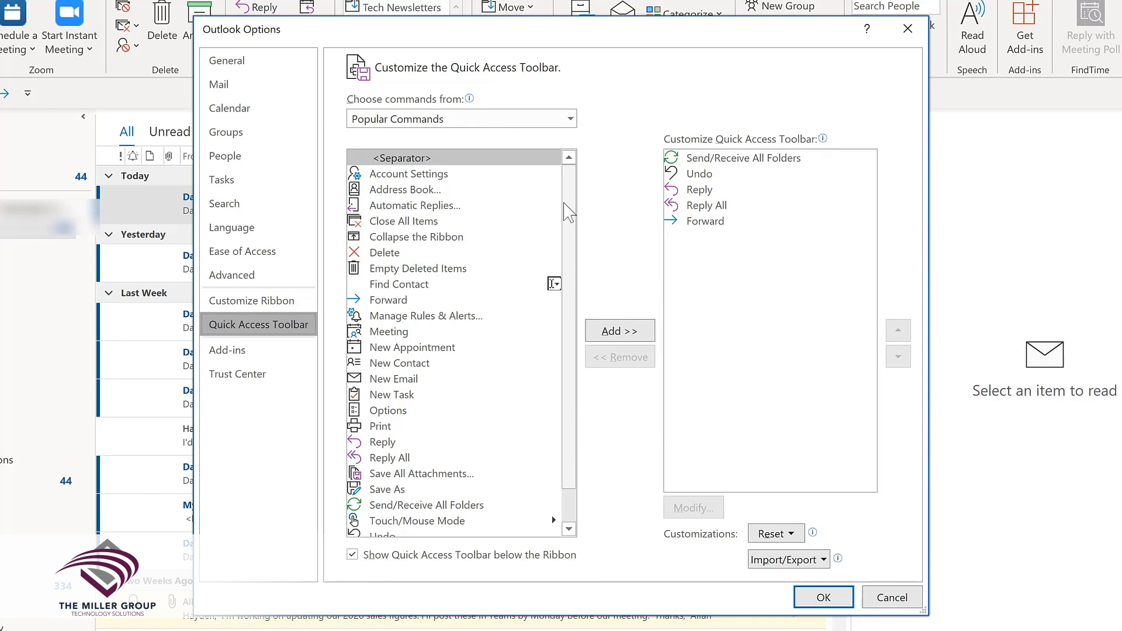
Add Manage Rules & Alerts, Meeting, New Email and New Task from Popular Commands to the Quick Access Toolbar
{"action": "left_click", "coordinate": [422, 320]}
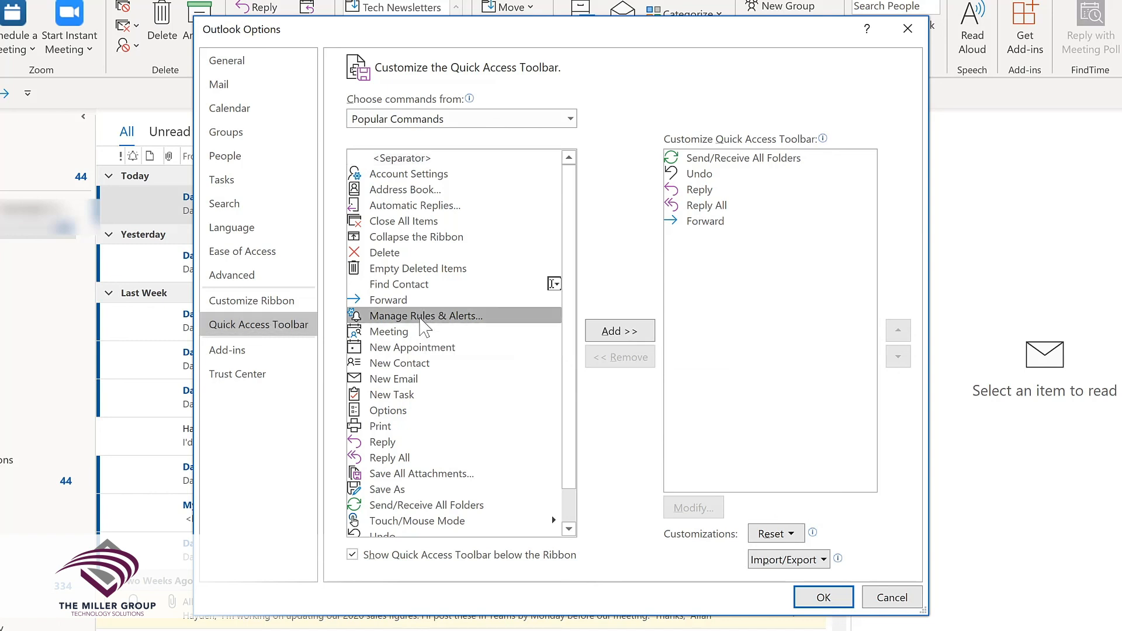
{"action": "left_click", "coordinate": [625, 338]}
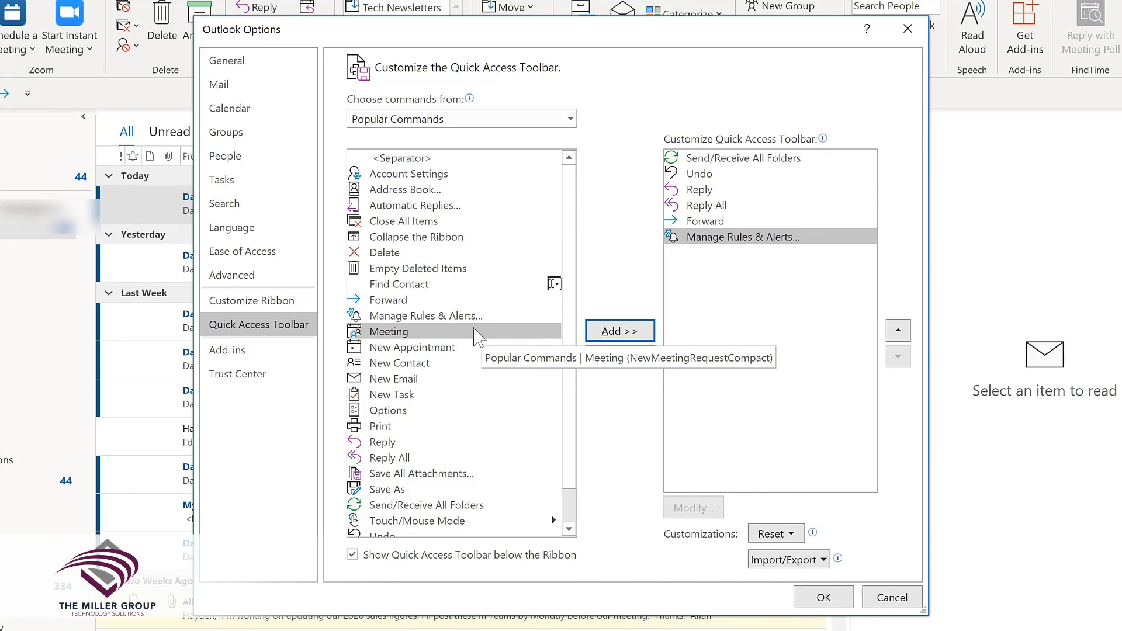
{"action": "left_click", "coordinate": [611, 333]}
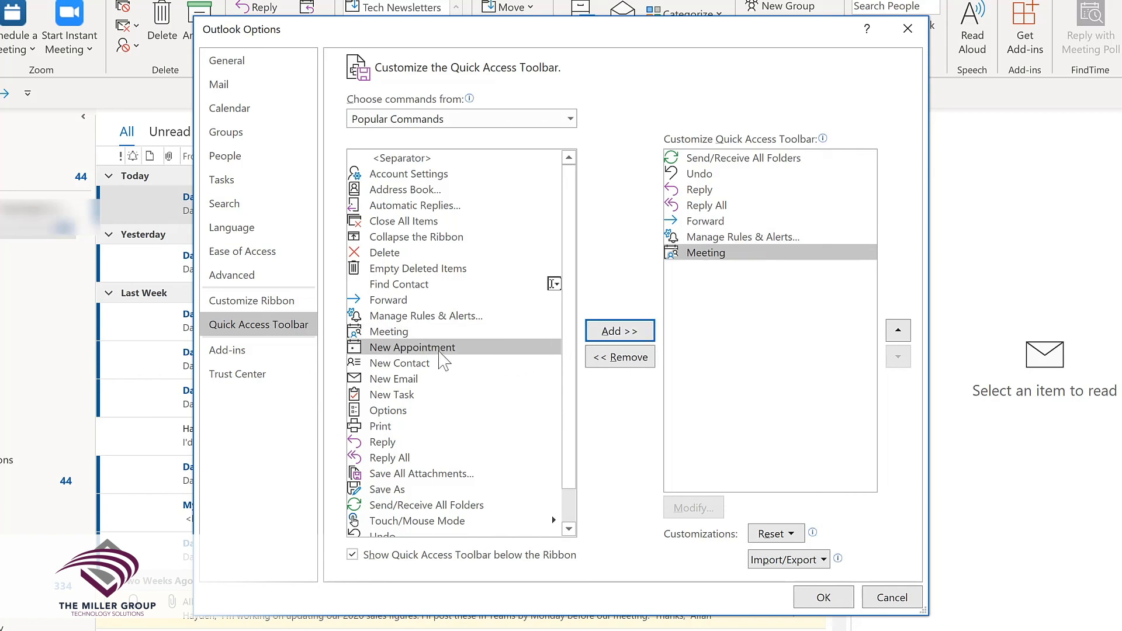
{"action": "left_click", "coordinate": [401, 380]}
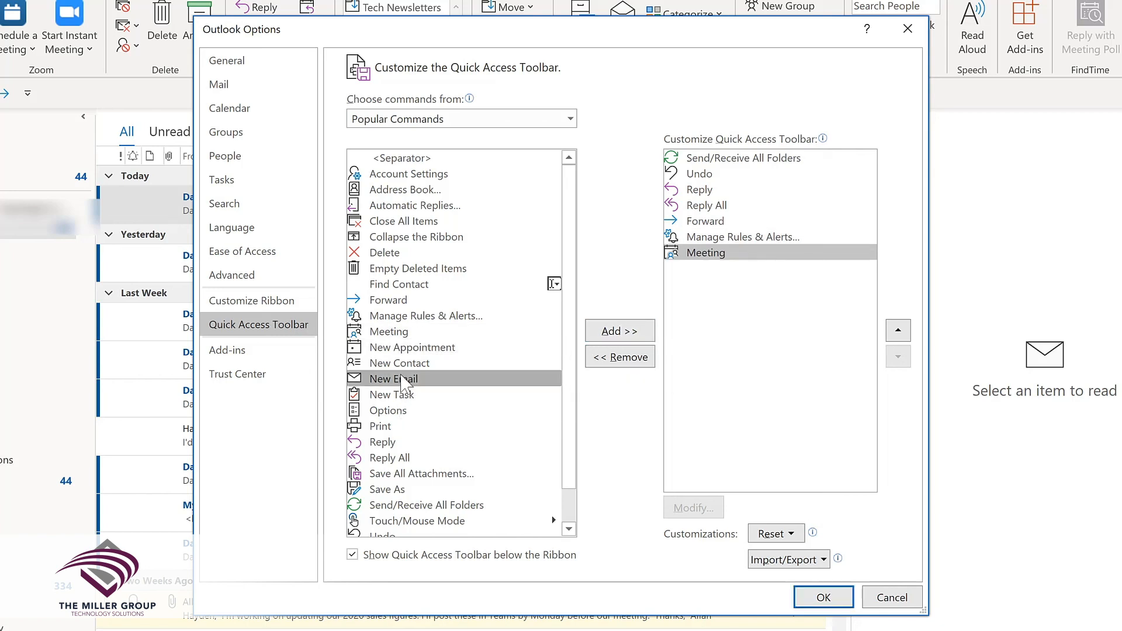
{"action": "double_click", "coordinate": [401, 380]}
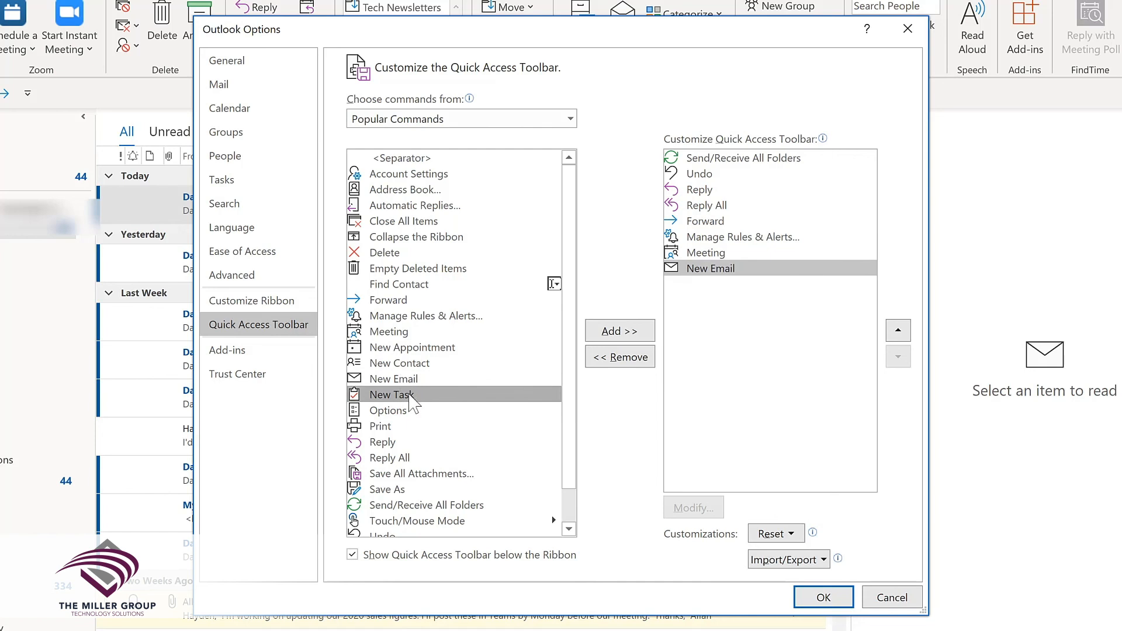
{"action": "double_click", "coordinate": [411, 397]}
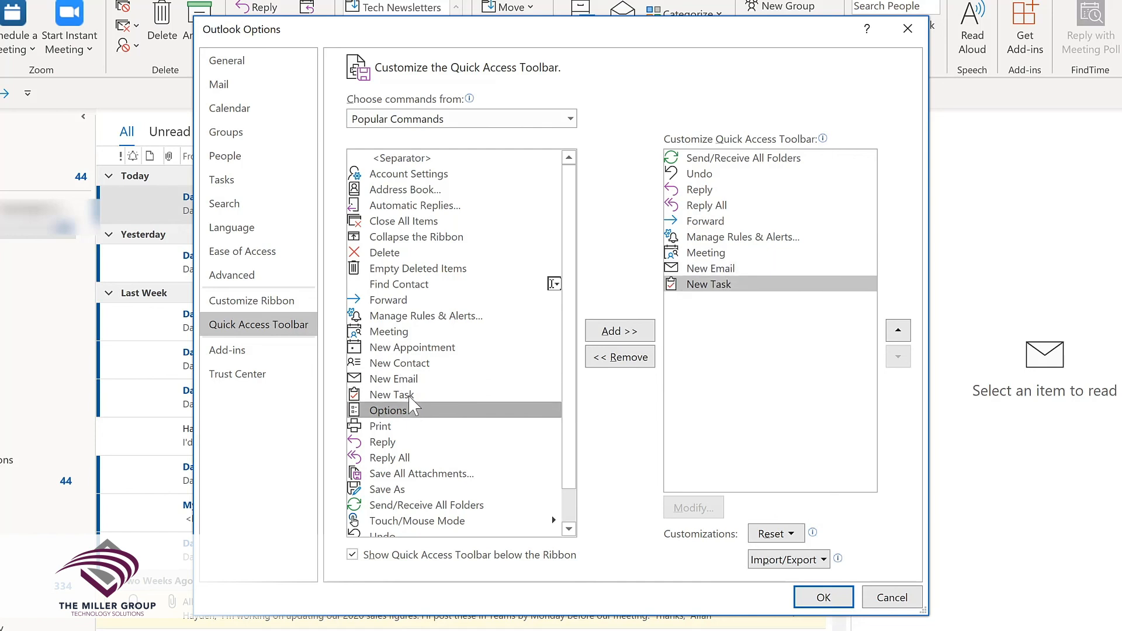
Move New Email up in the Quick Access Toolbar order so it sits directly after Forward
{"action": "left_click", "coordinate": [570, 120]}
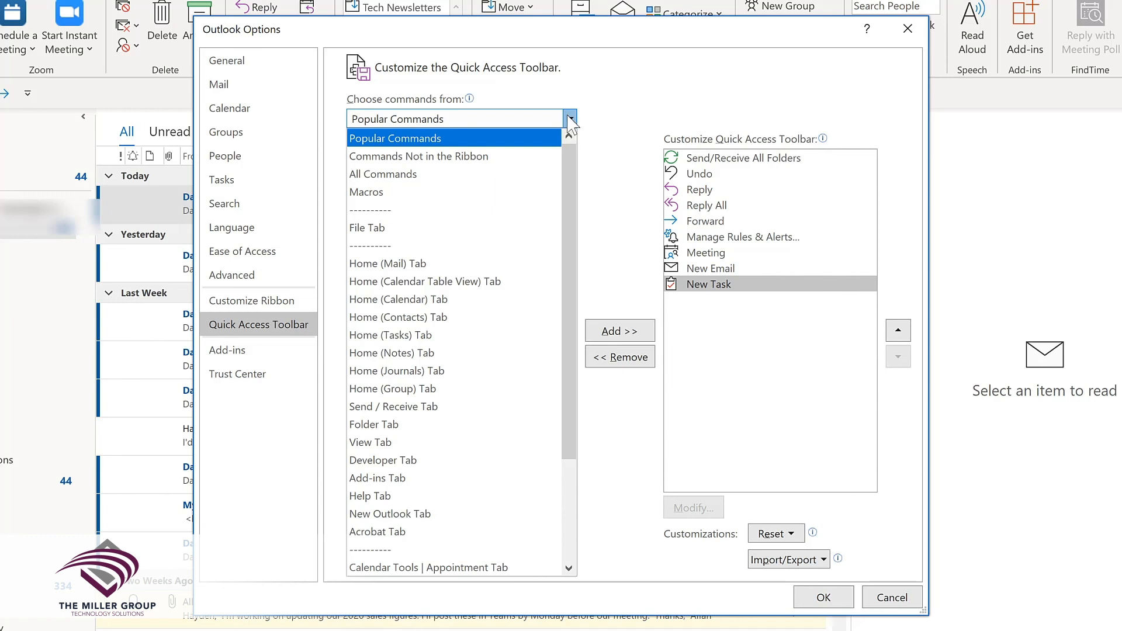
{"action": "left_click", "coordinate": [751, 269]}
{"action": "left_click", "coordinate": [750, 268]}
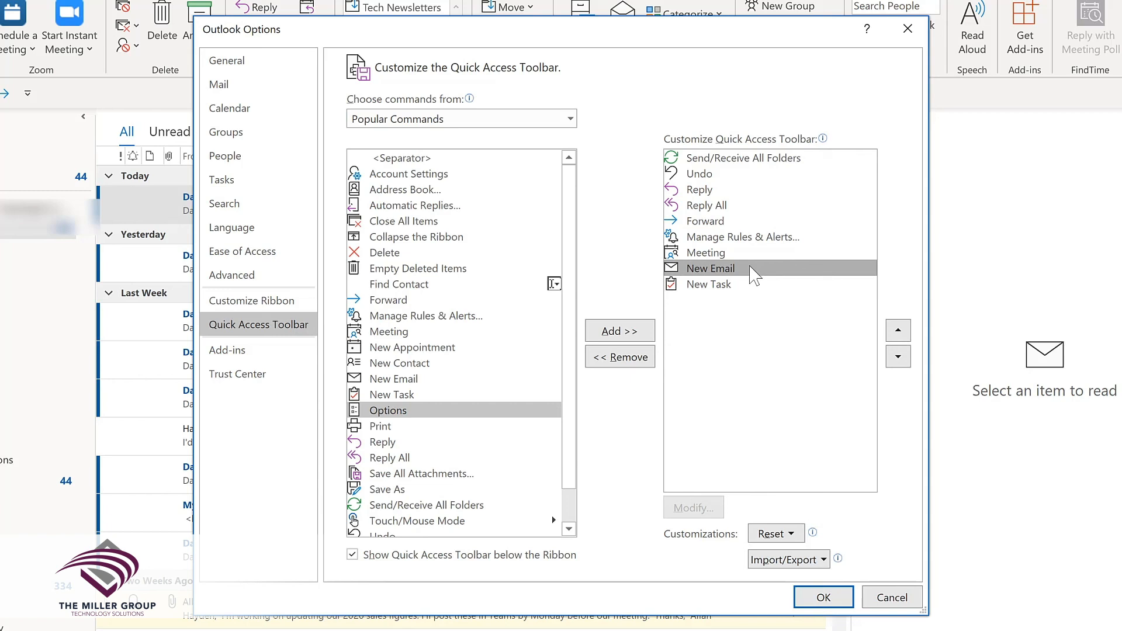
{"action": "left_click", "coordinate": [898, 331]}
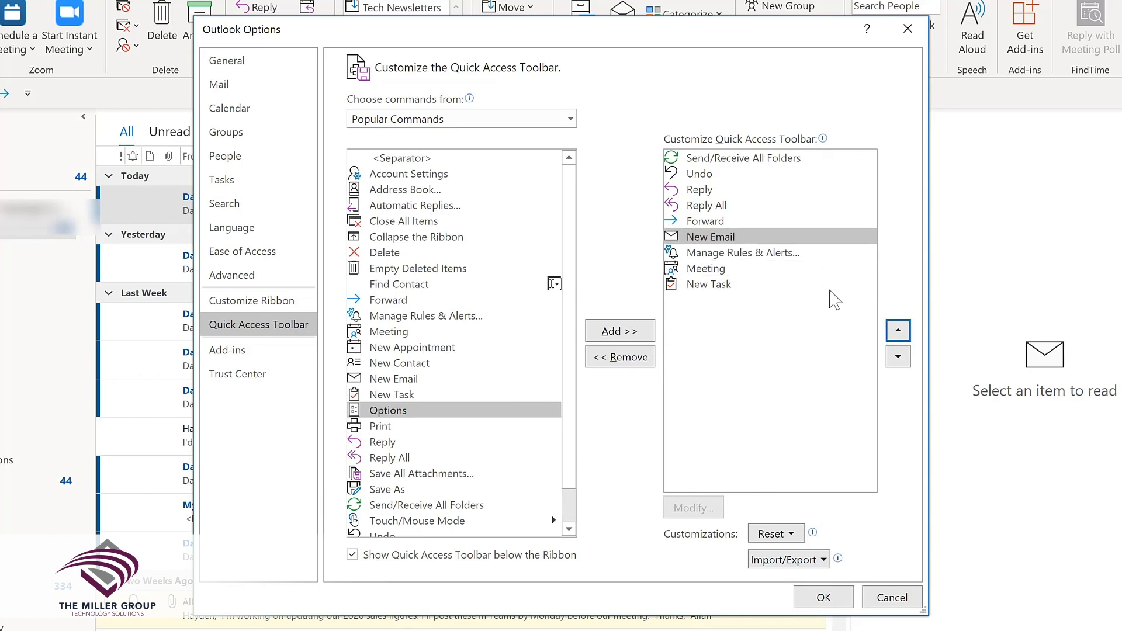